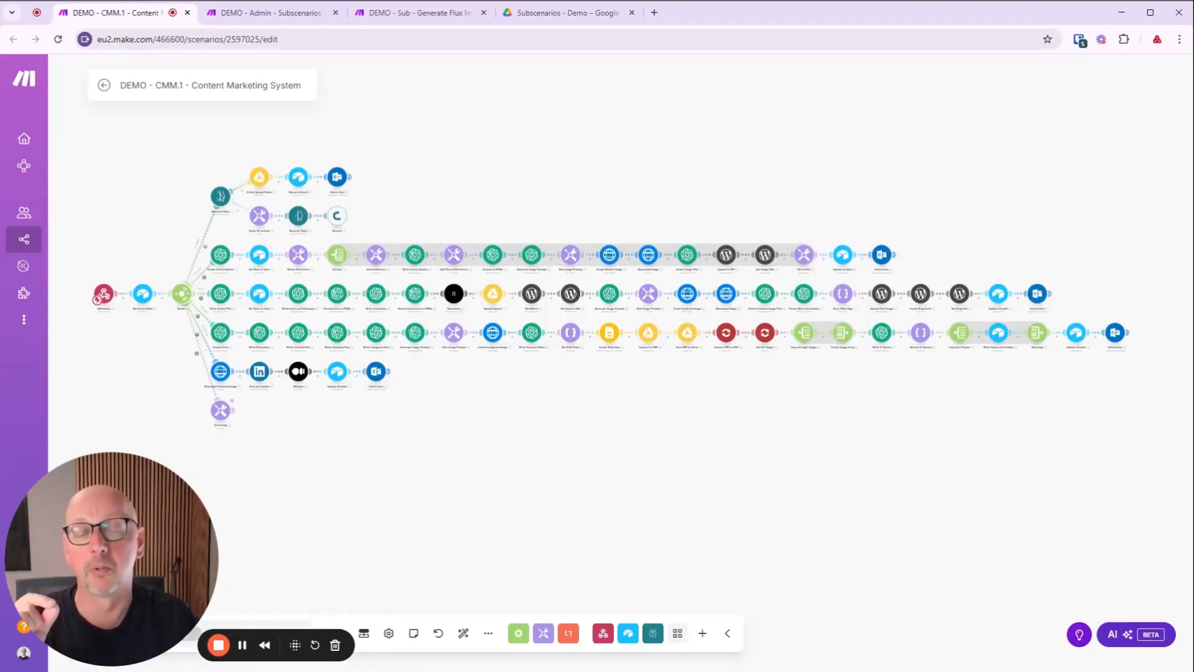
# Step: Examine the image prompt, image creation and download modules across the three content branches of the Content Marketing System scenario
pyautogui.scroll(5, 794, 447)
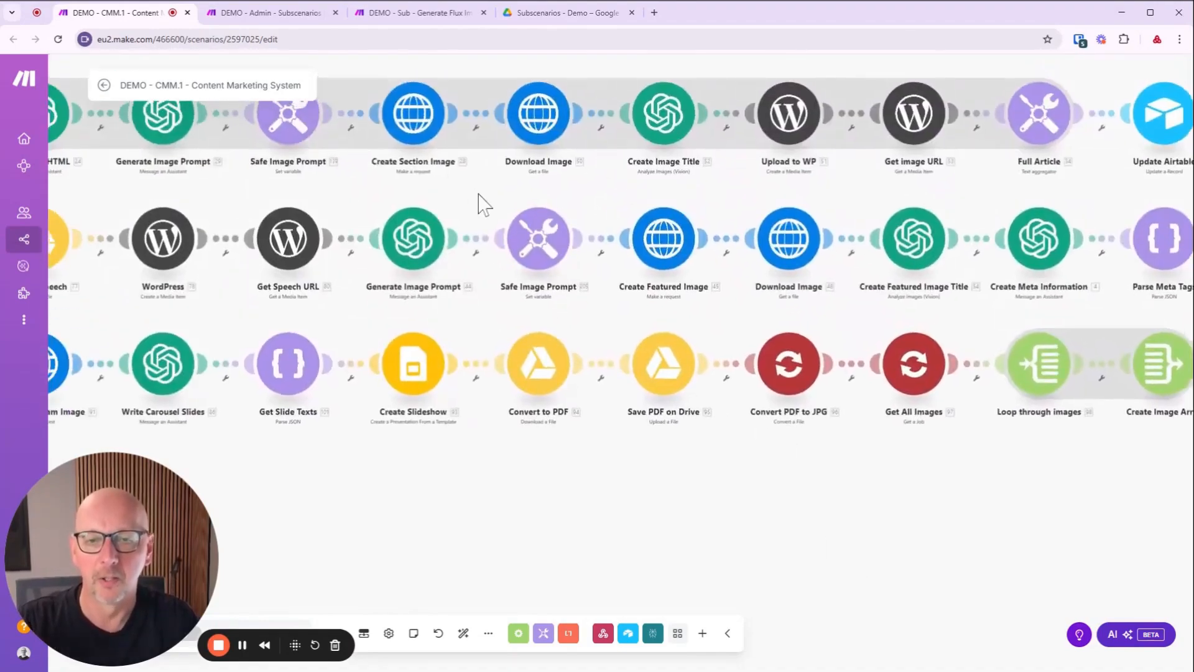
pyautogui.moveTo(480, 195); pyautogui.dragTo(710, 236)
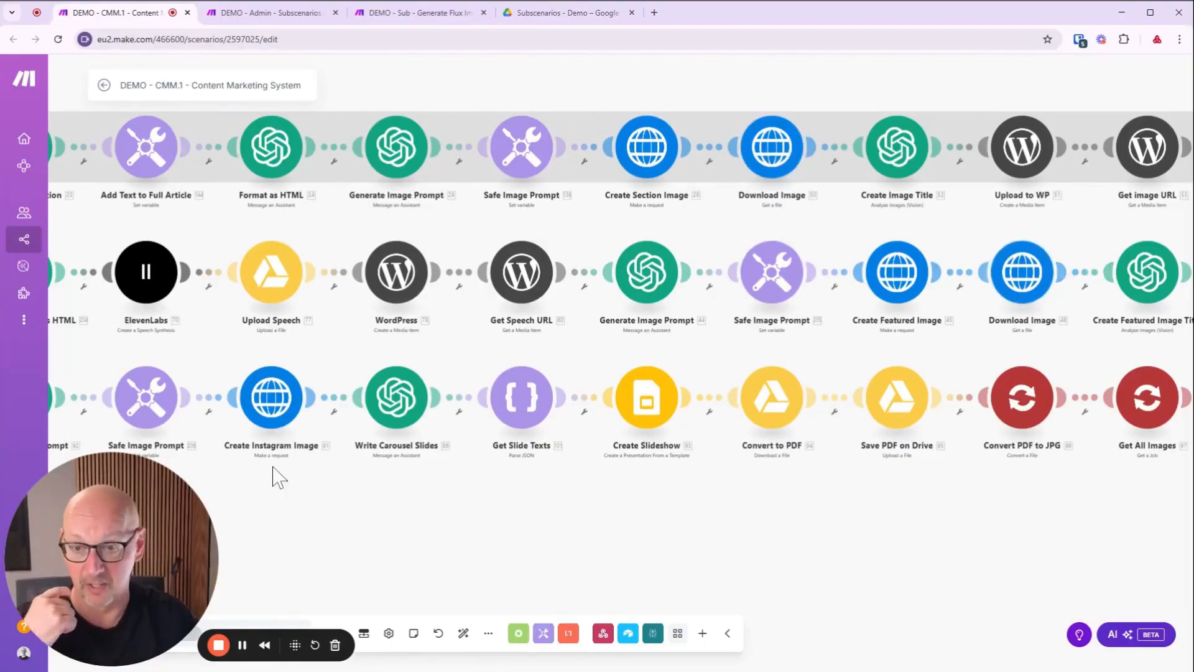
pyautogui.moveTo(323, 487); pyautogui.dragTo(372, 456)
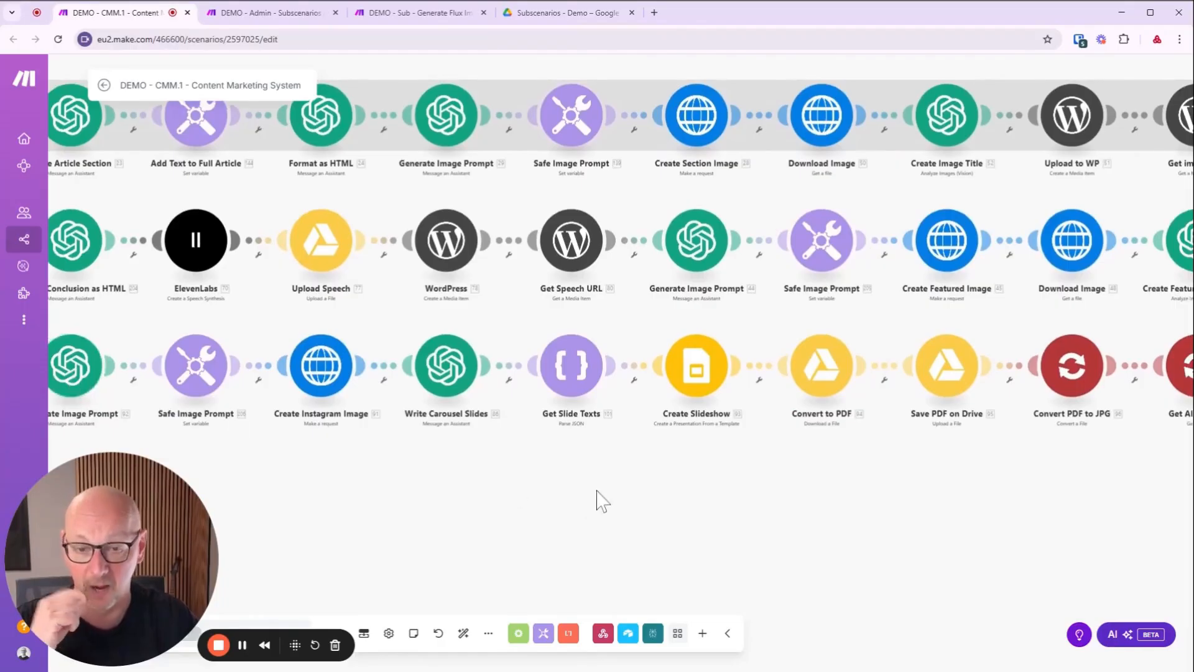
pyautogui.moveTo(597, 497); pyautogui.dragTo(525, 557)
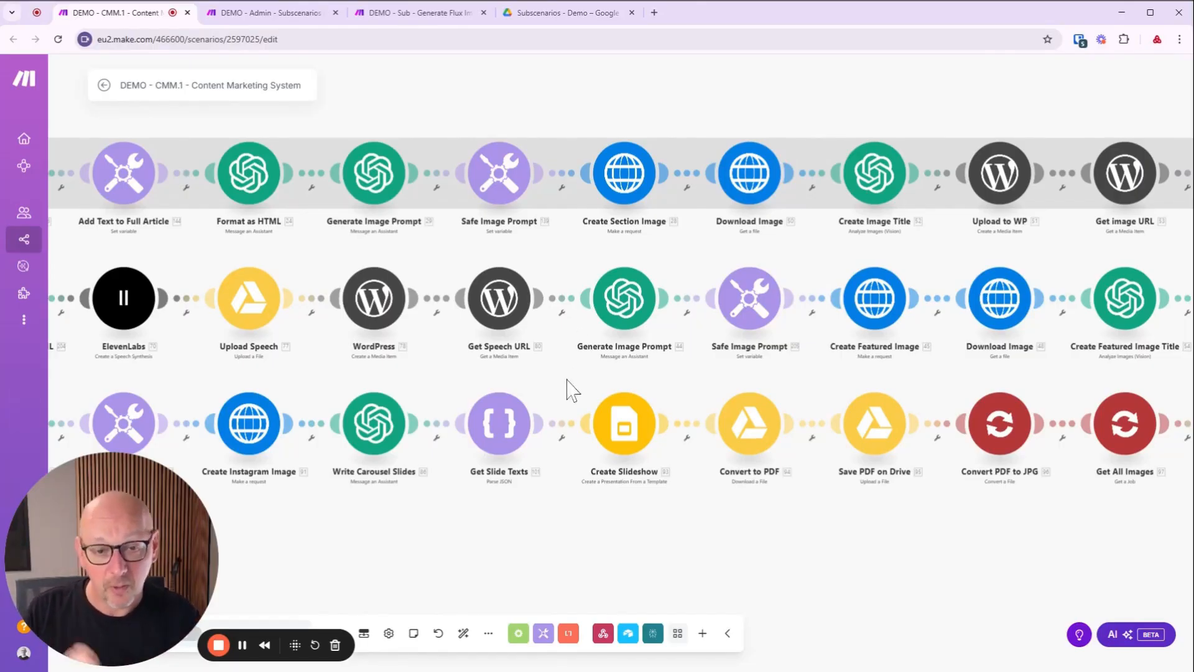
pyautogui.moveTo(516, 532)
pyautogui.mouseDown()
pyautogui.moveTo(543, 546)
pyautogui.moveTo(516, 521)
pyautogui.mouseUp()
pyautogui.scroll(-3, 517, 531)
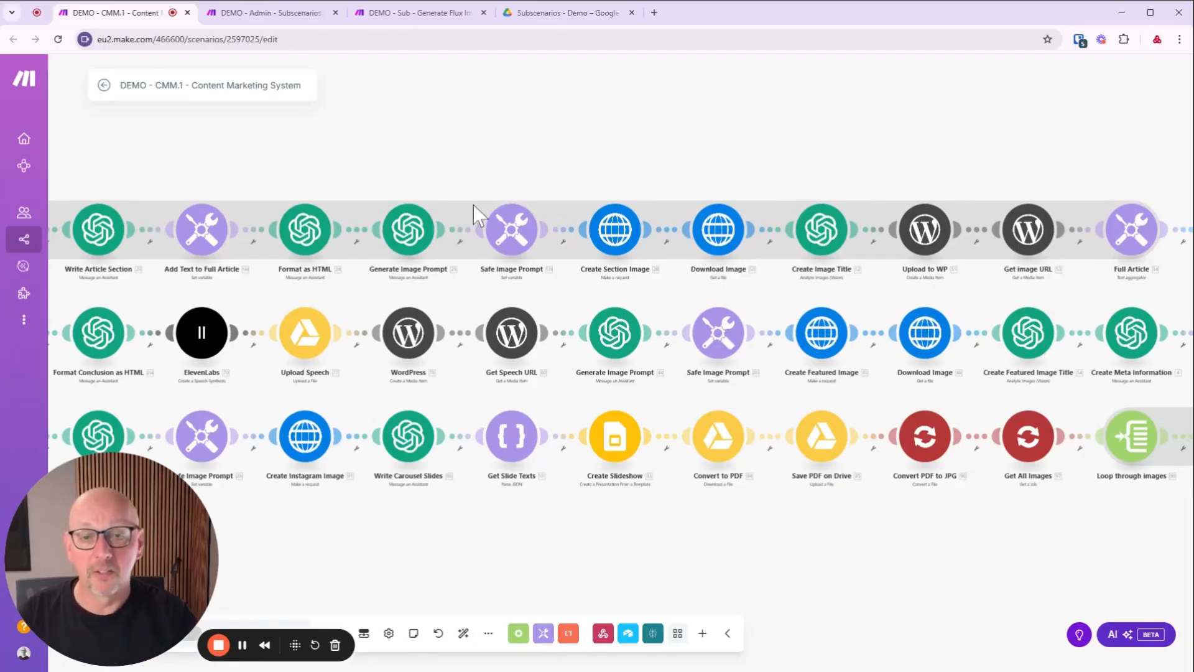
pyautogui.moveTo(490, 181); pyautogui.dragTo(767, 279)
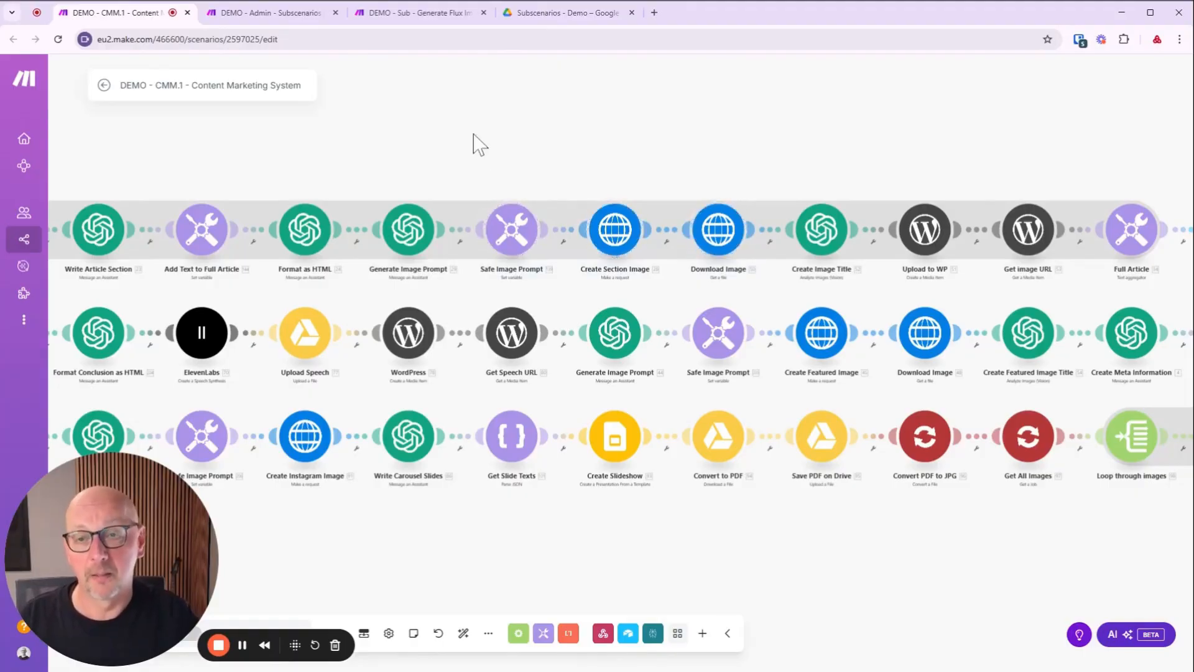
# Step: Switch to the DEMO - Admin - Subscenarios scenario and review the variable settings of its Set imagePrompt module without changing them
pyautogui.click(280, 13)
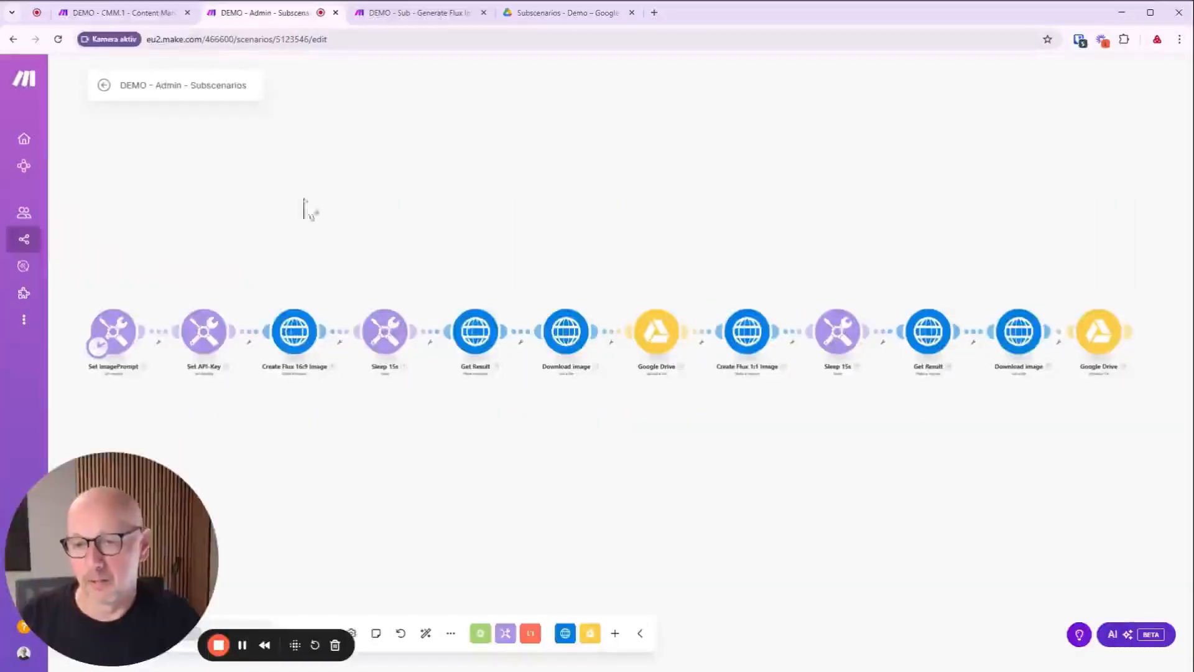
pyautogui.click(119, 333)
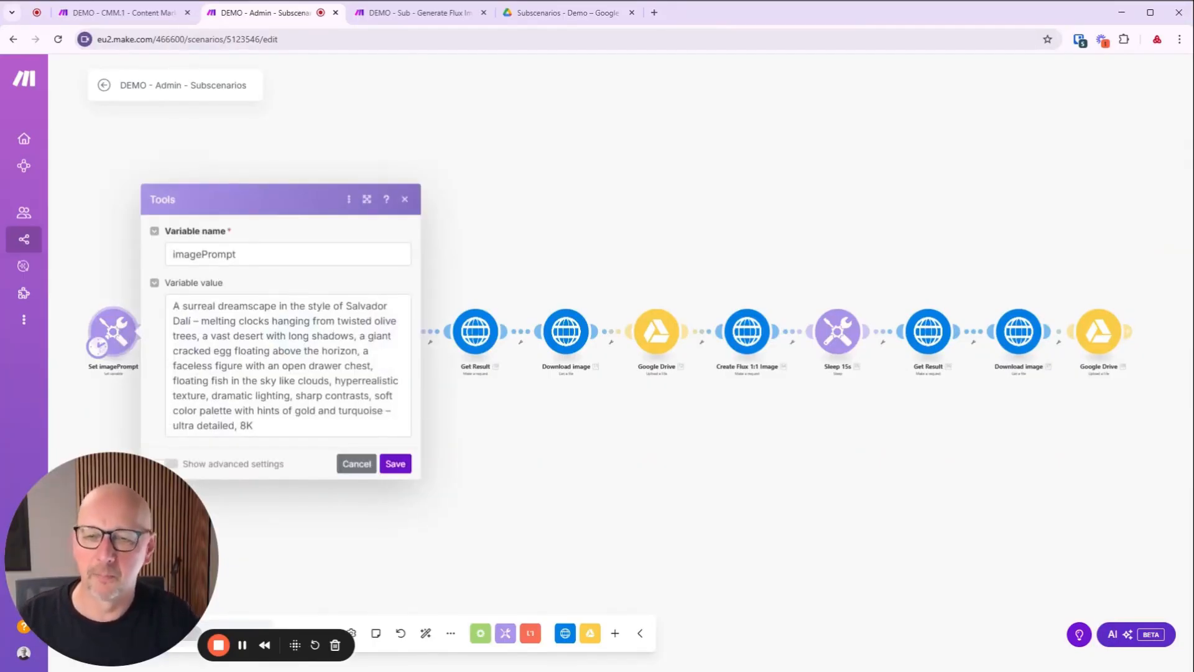
pyautogui.click(364, 465)
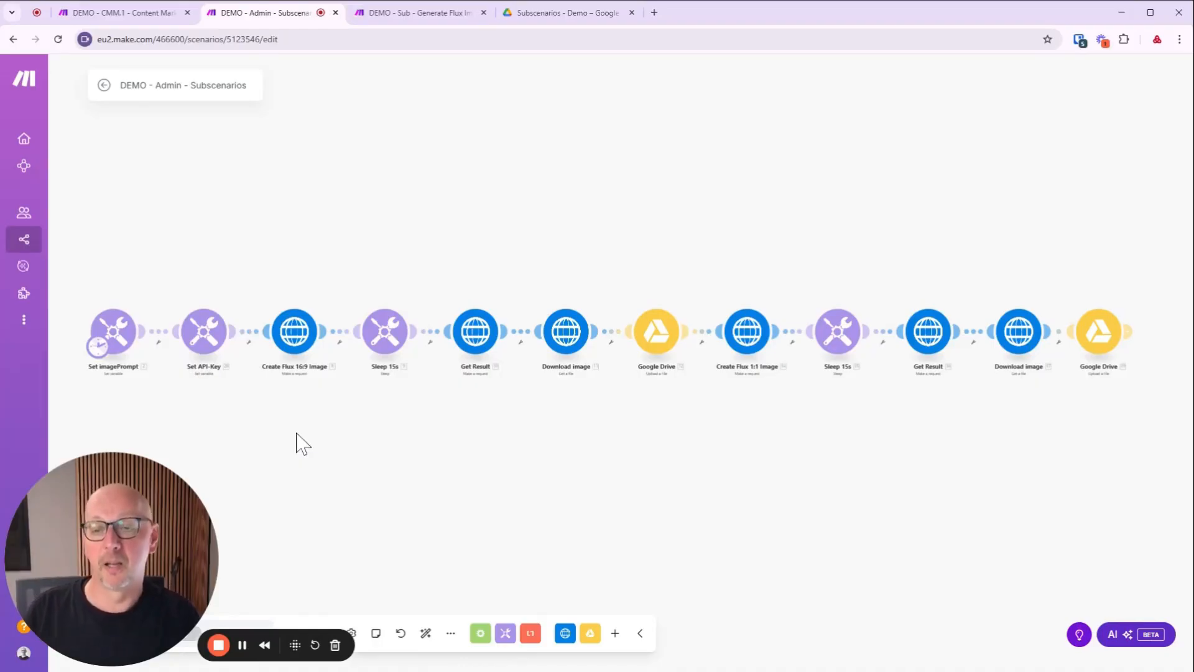
# Step: Compare the 16:9 and 1:1 image module sequences, selecting each from its Create Flux module through its Google Drive upload
pyautogui.scroll(3, 335, 448)
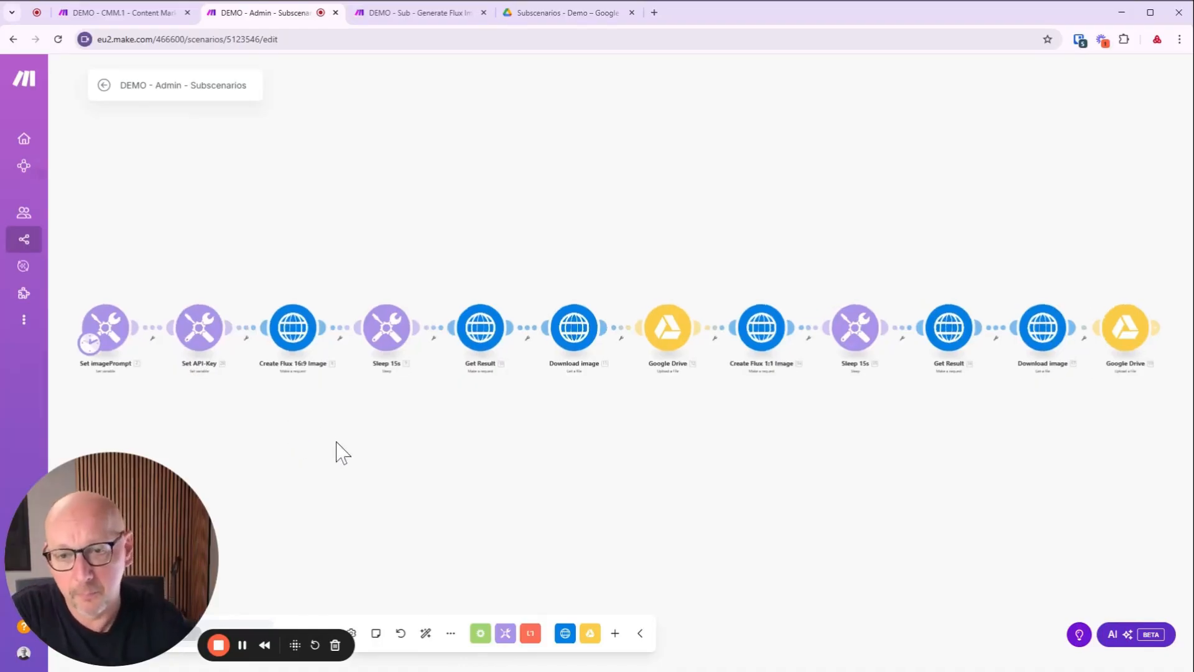
pyautogui.moveTo(398, 444); pyautogui.dragTo(334, 400)
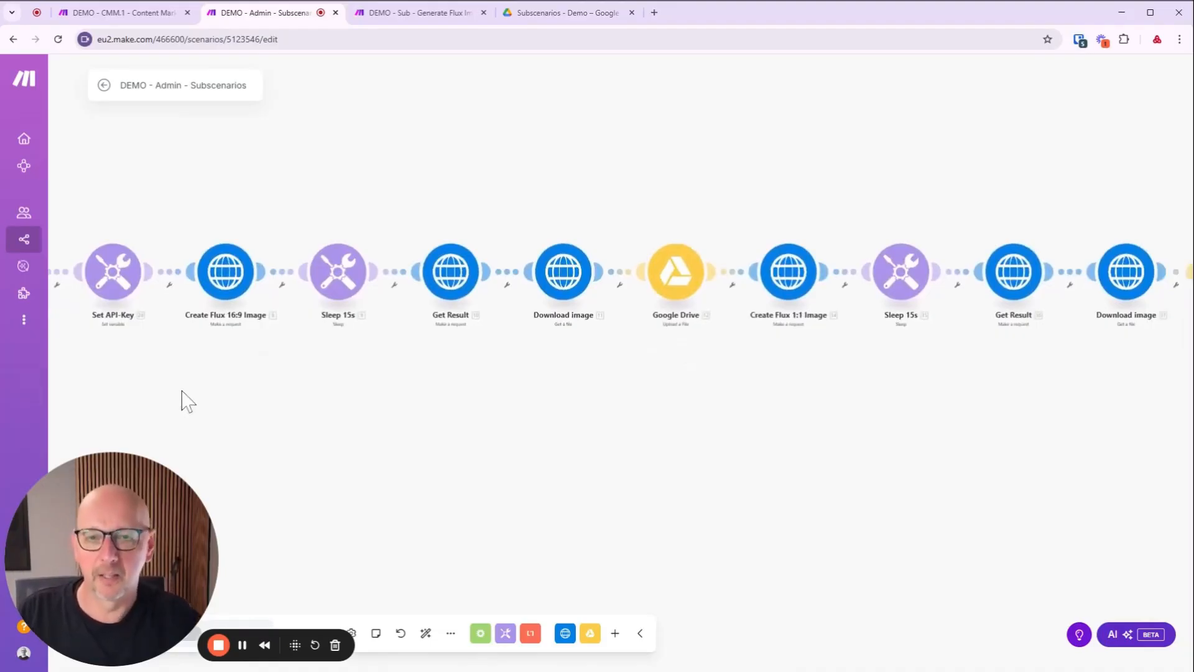
pyautogui.moveTo(181, 389); pyautogui.dragTo(709, 186)
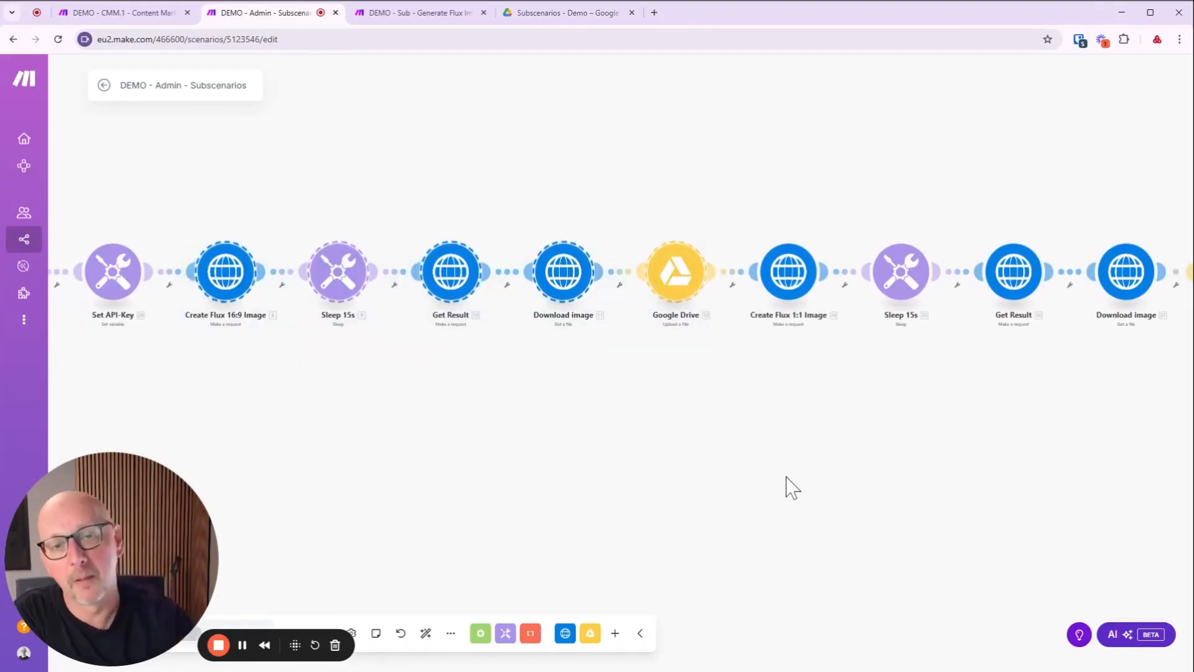
pyautogui.moveTo(965, 440); pyautogui.dragTo(866, 448)
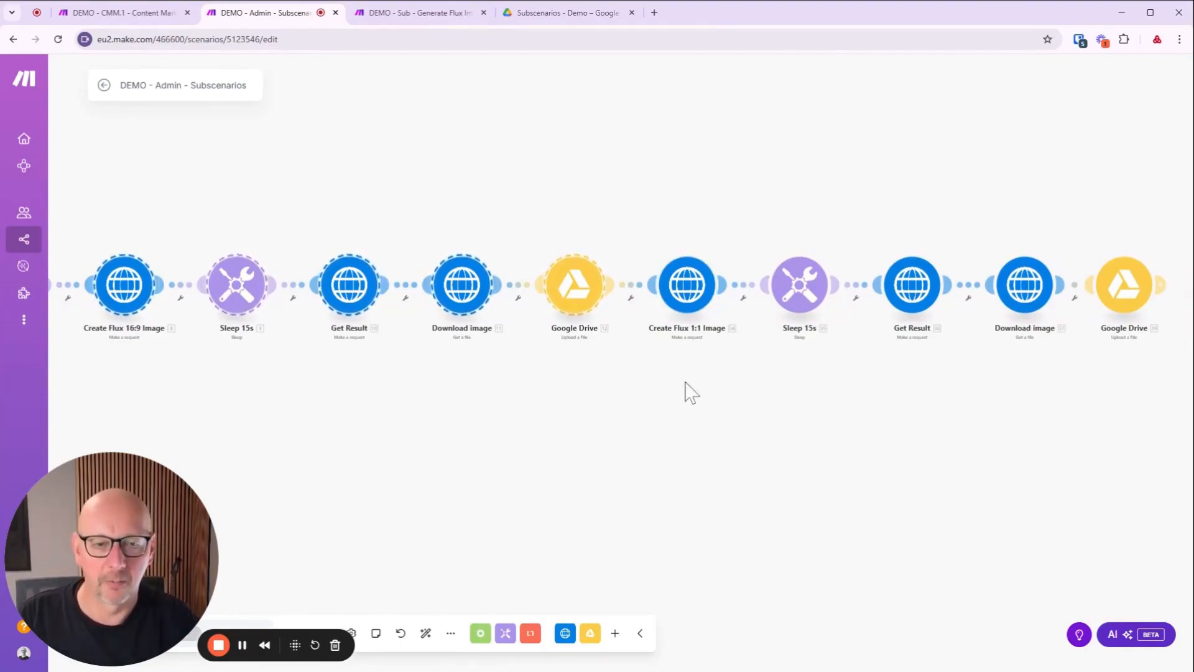
pyautogui.moveTo(685, 392)
pyautogui.mouseDown()
pyautogui.moveTo(845, 271)
pyautogui.moveTo(573, 432)
pyautogui.mouseUp()
pyautogui.moveTo(782, 253); pyautogui.dragTo(1088, 323)
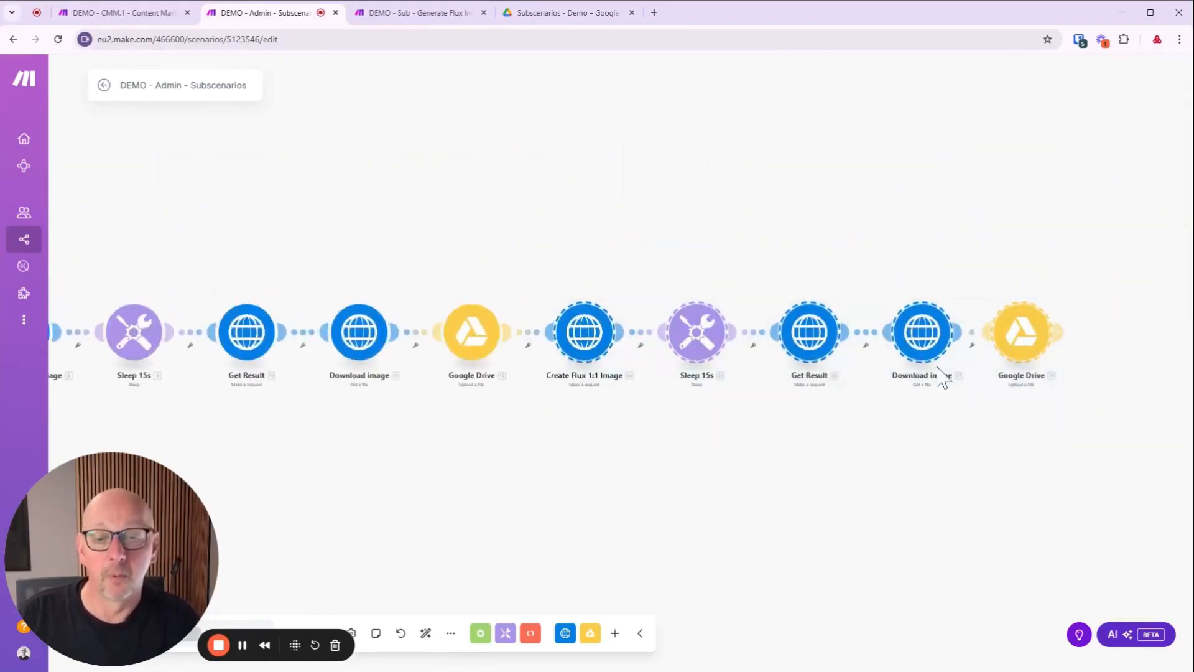
# Step: Review the Create Flux 1:1 Image request's URL, headers and JSON content, then close its settings without saving
pyautogui.click(598, 339)
pyautogui.scroll(-3, 844, 457)
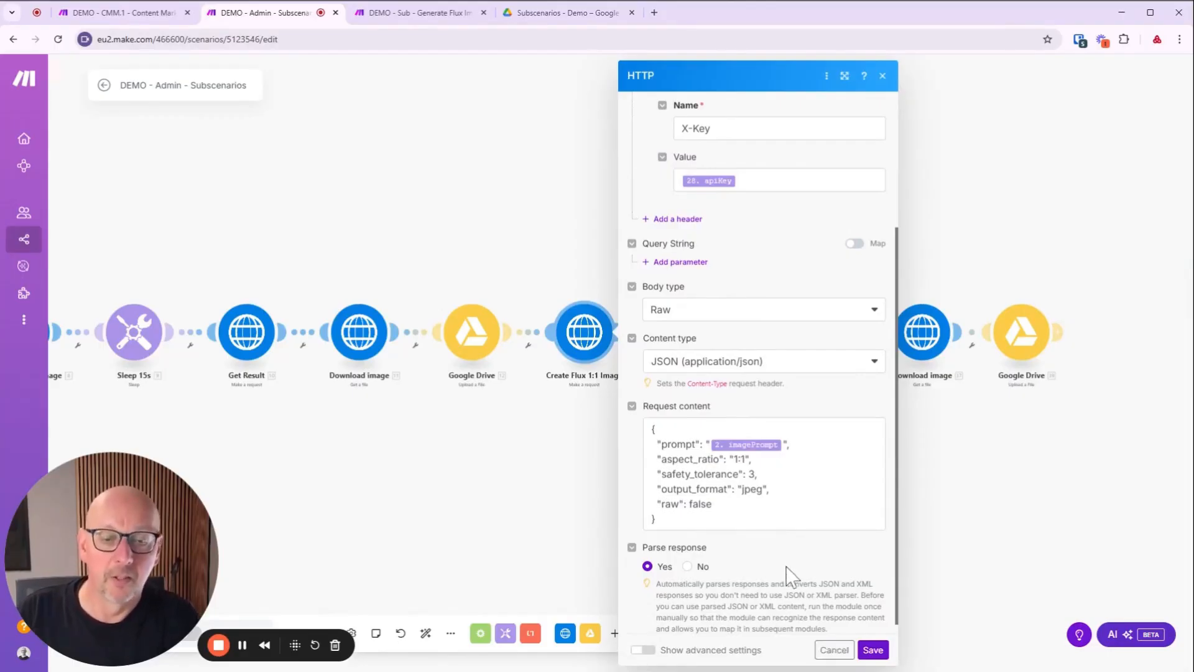
pyautogui.scroll(3, 823, 557)
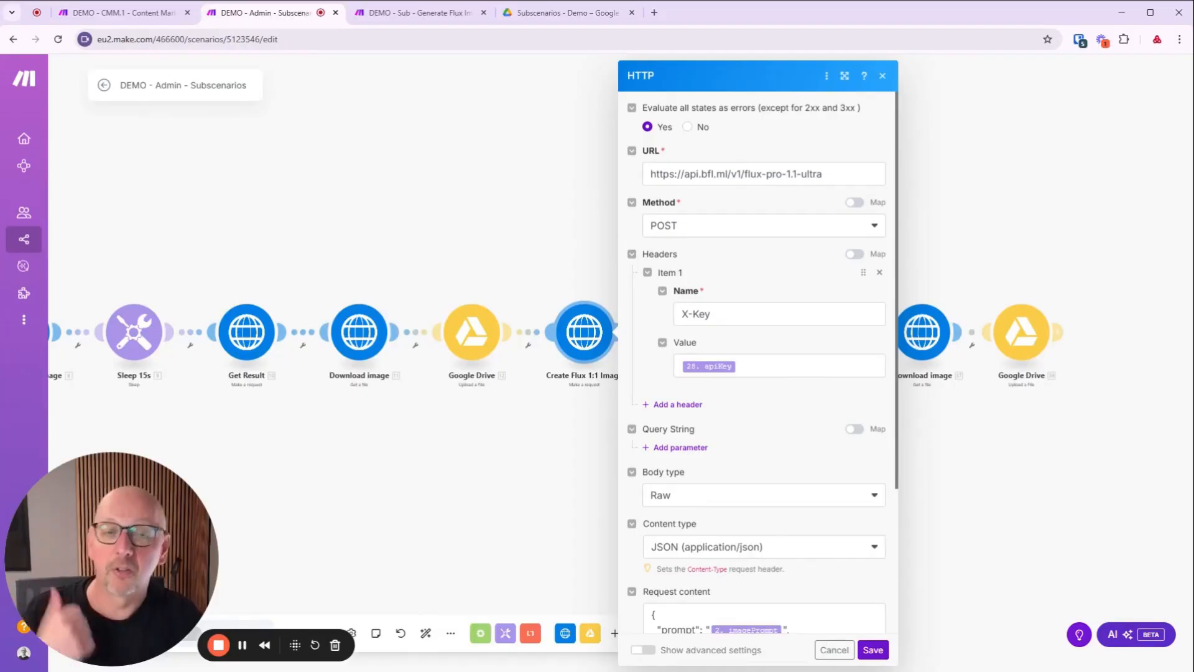
pyautogui.scroll(-3, 831, 256)
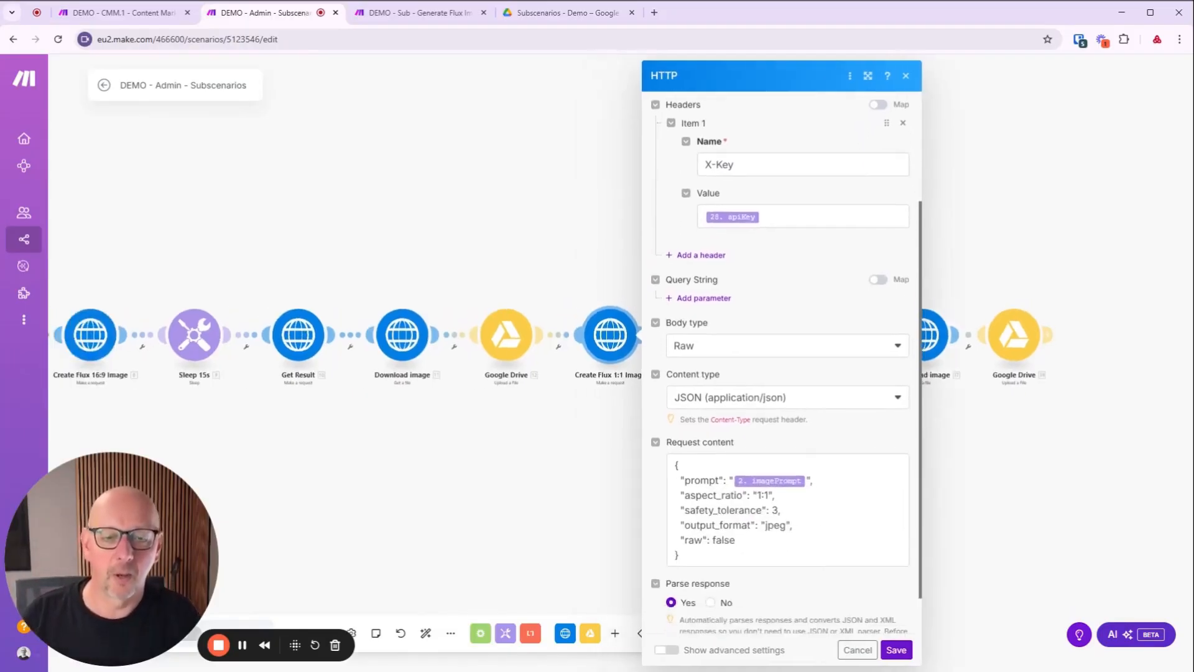
pyautogui.click(857, 649)
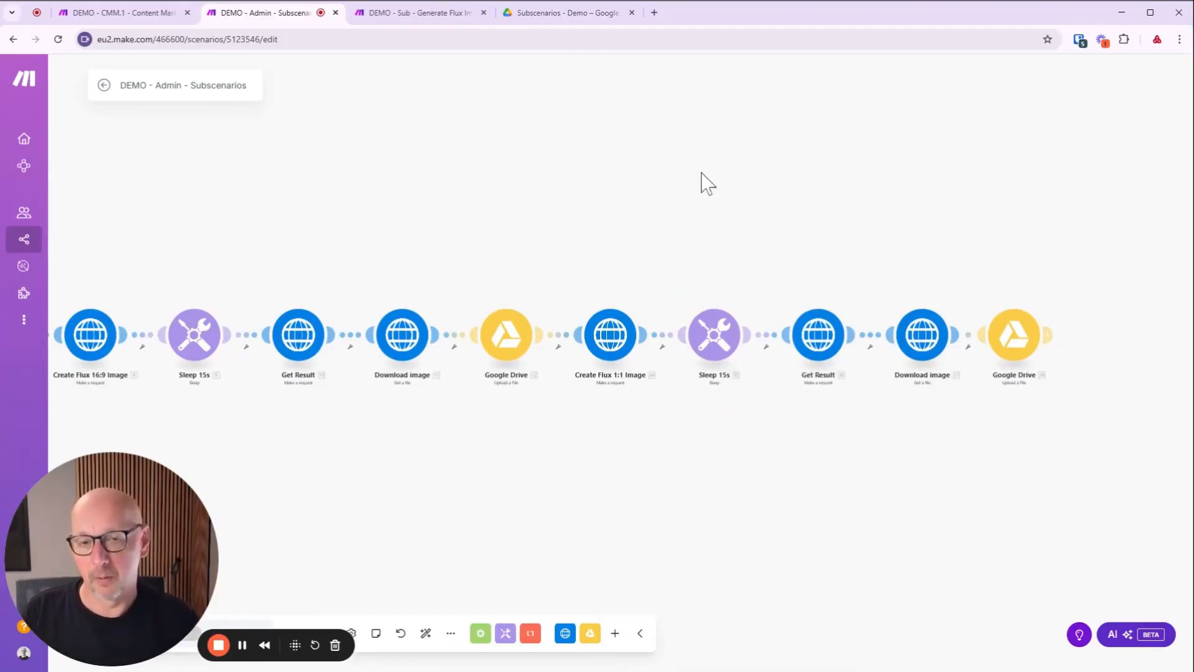
# Step: In the DEMO - Sub - Generate Flux Image scenario, set the schedule to On demand and leave the scenario inactive for now
pyautogui.click(413, 13)
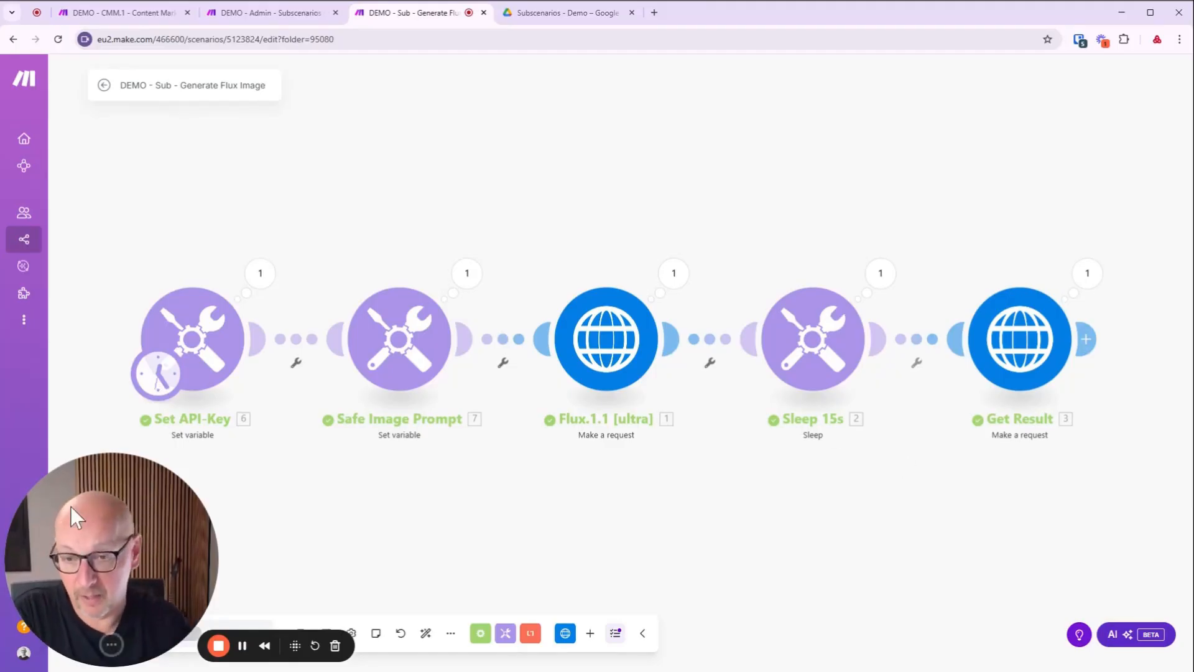
pyautogui.moveTo(102, 535); pyautogui.dragTo(938, 551)
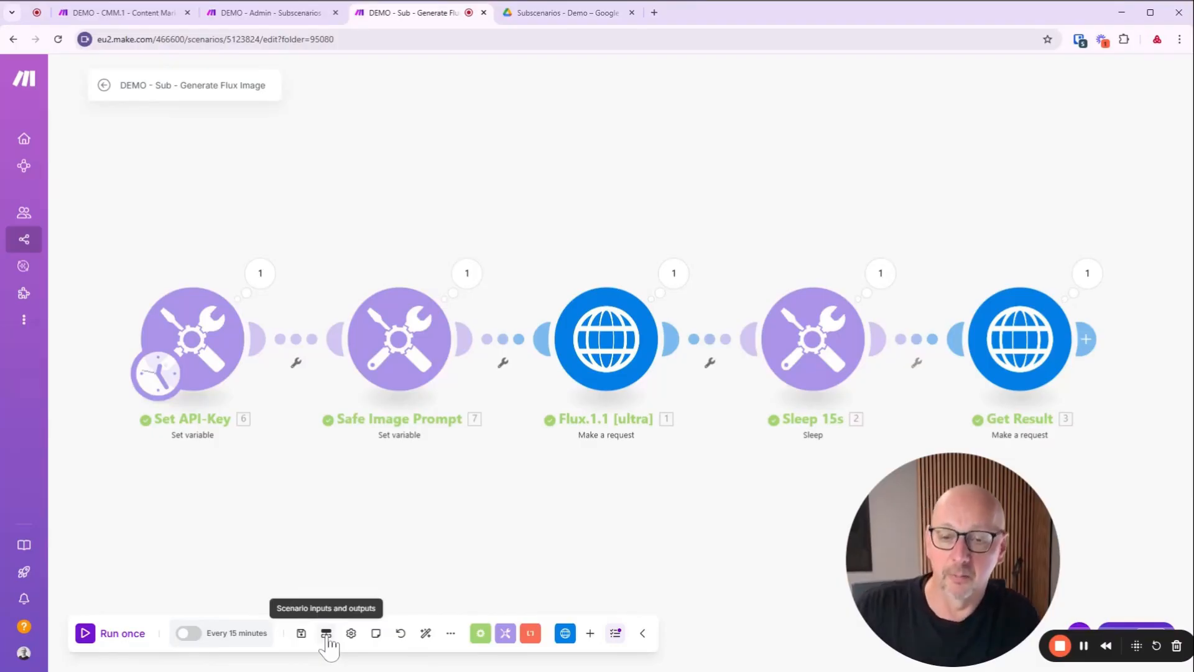
pyautogui.click(211, 641)
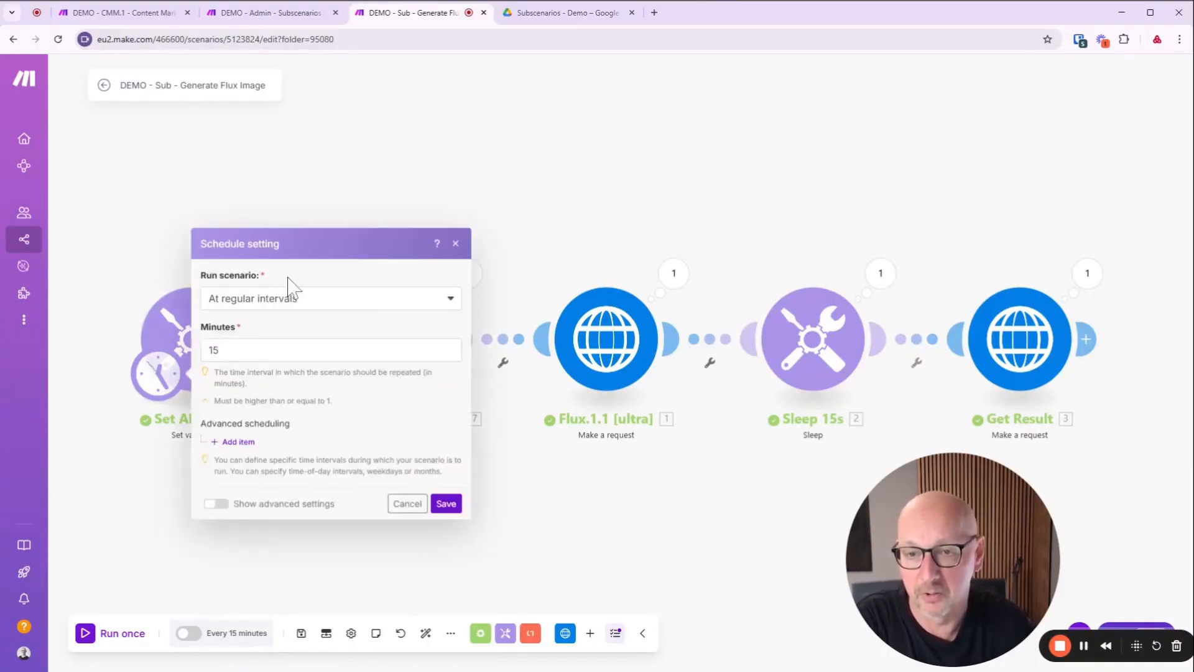
pyautogui.click(322, 303)
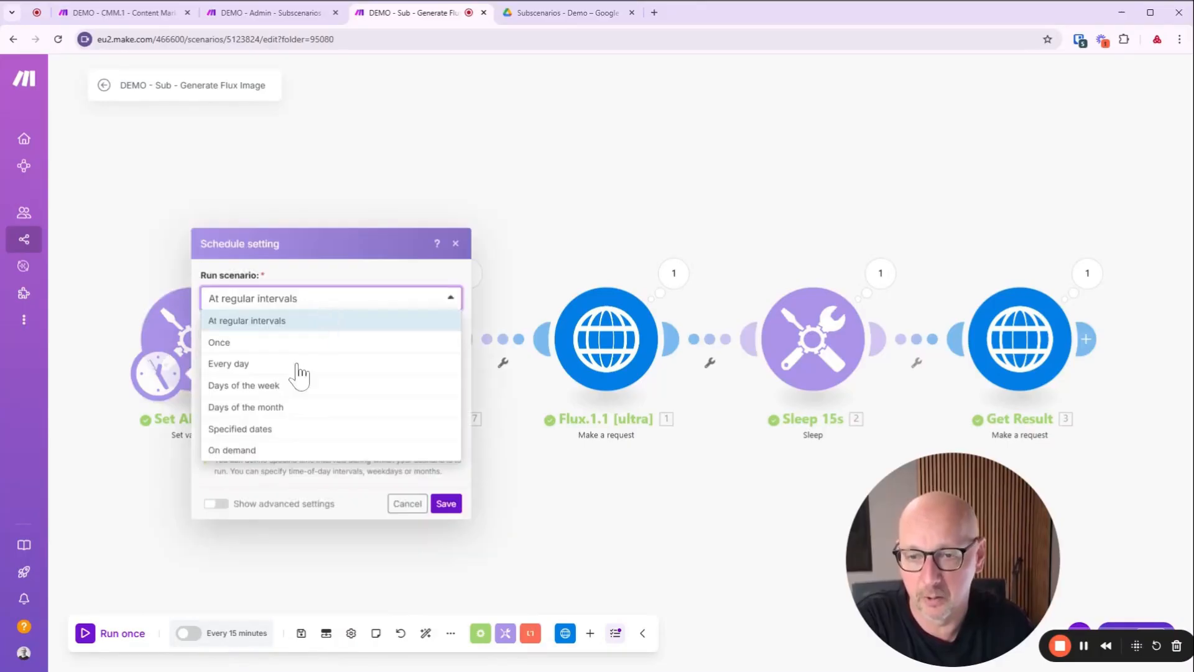
pyautogui.click(231, 450)
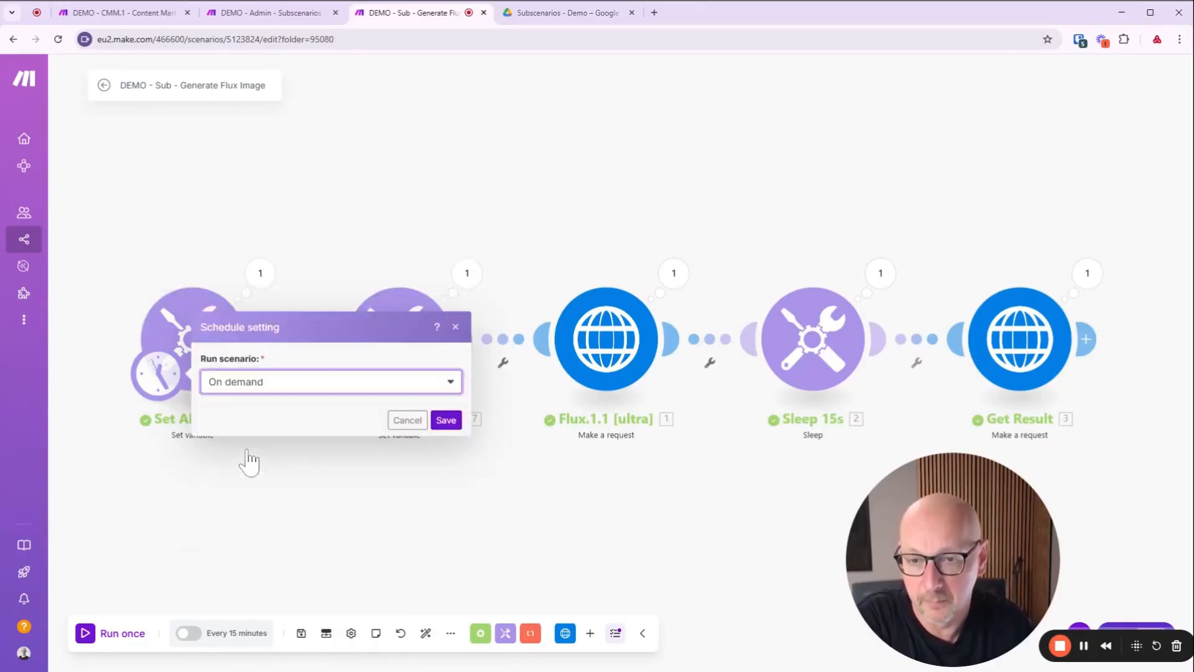
pyautogui.click(448, 423)
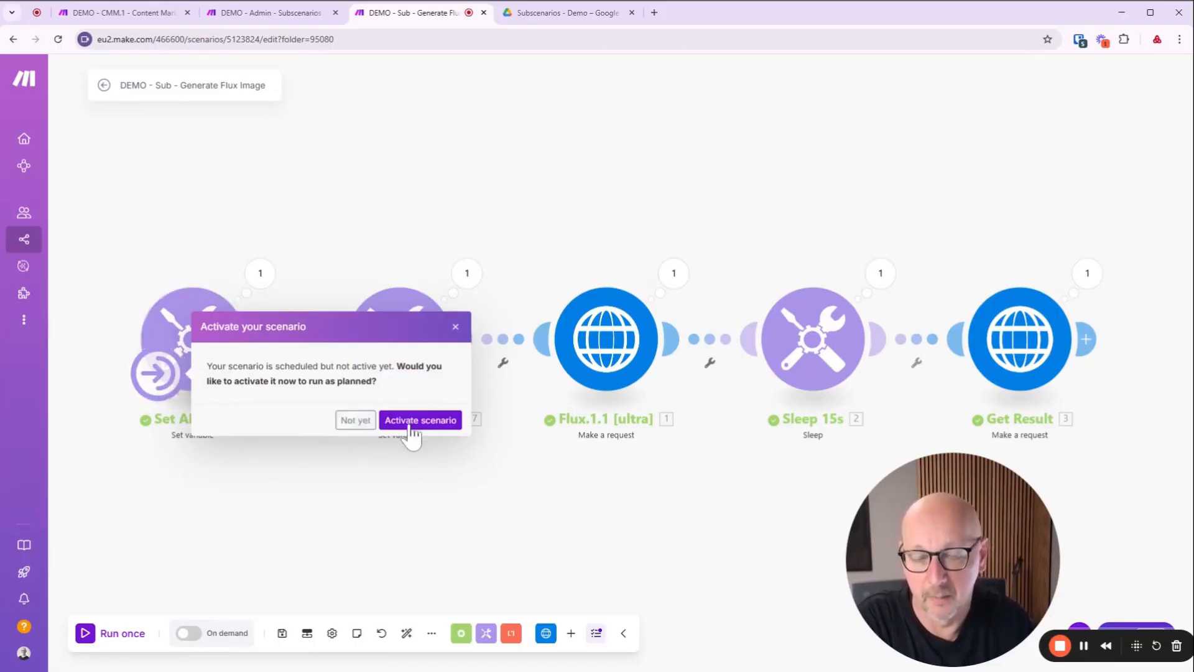
pyautogui.click(354, 422)
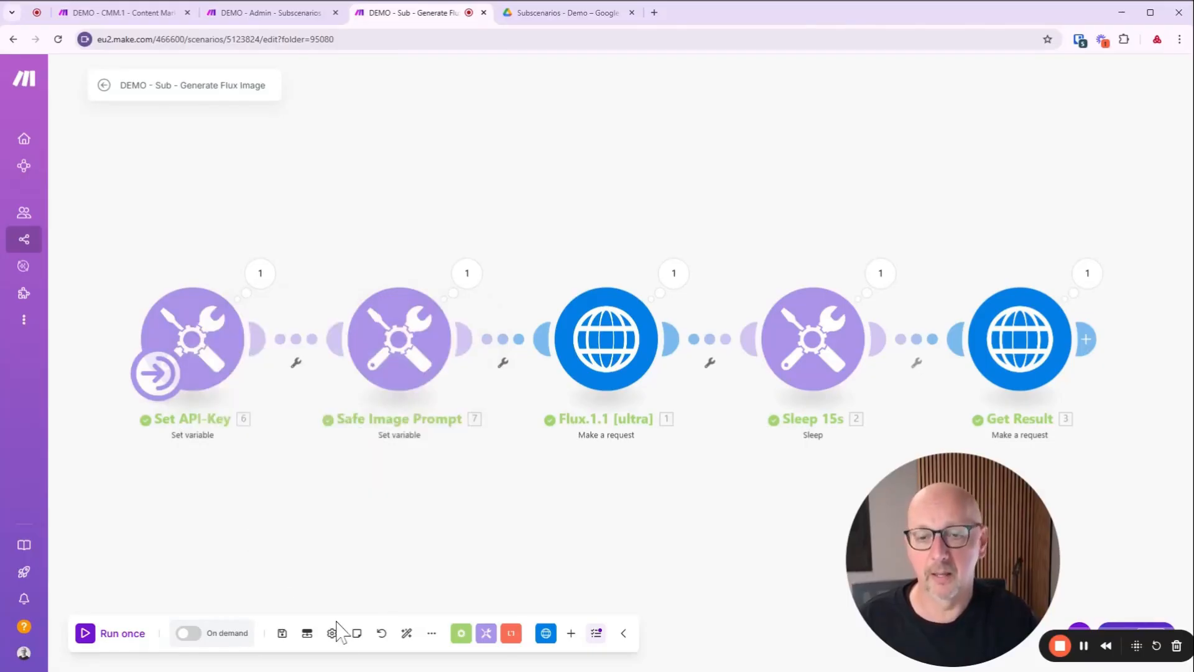
# Step: Add a scenario input named imagePrompt to the Generate Flux Image subscenario
pyautogui.click(308, 635)
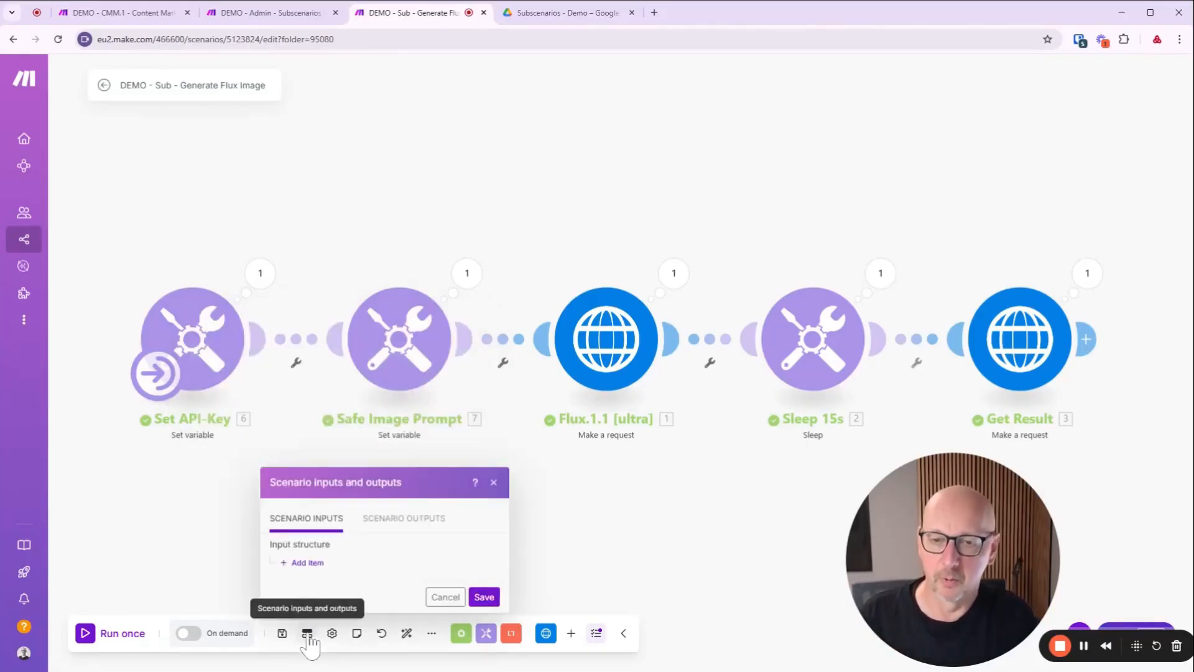
pyautogui.click(306, 563)
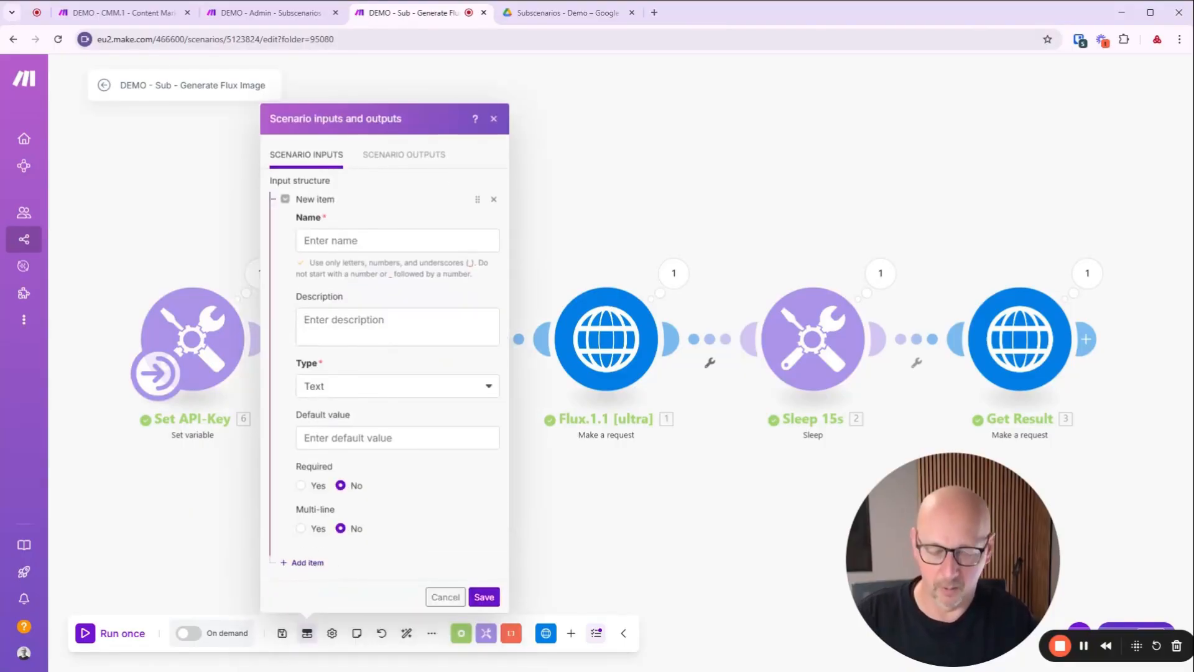
pyautogui.click(397, 241)
pyautogui.write('i')
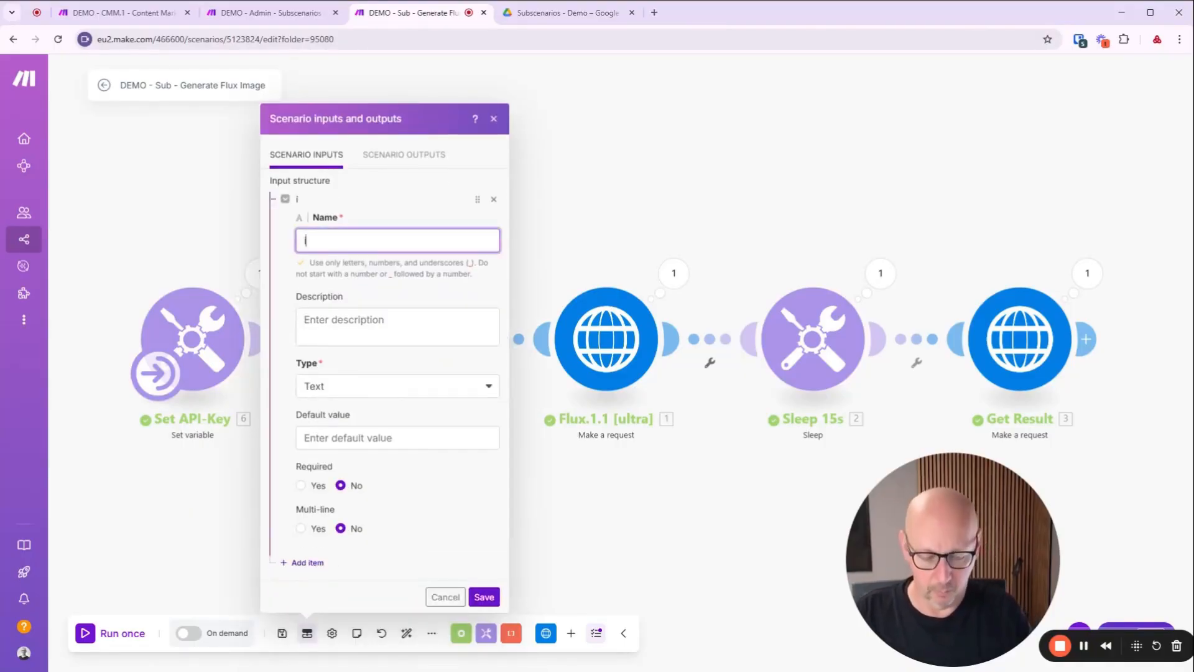
pyautogui.write('magePrompt')
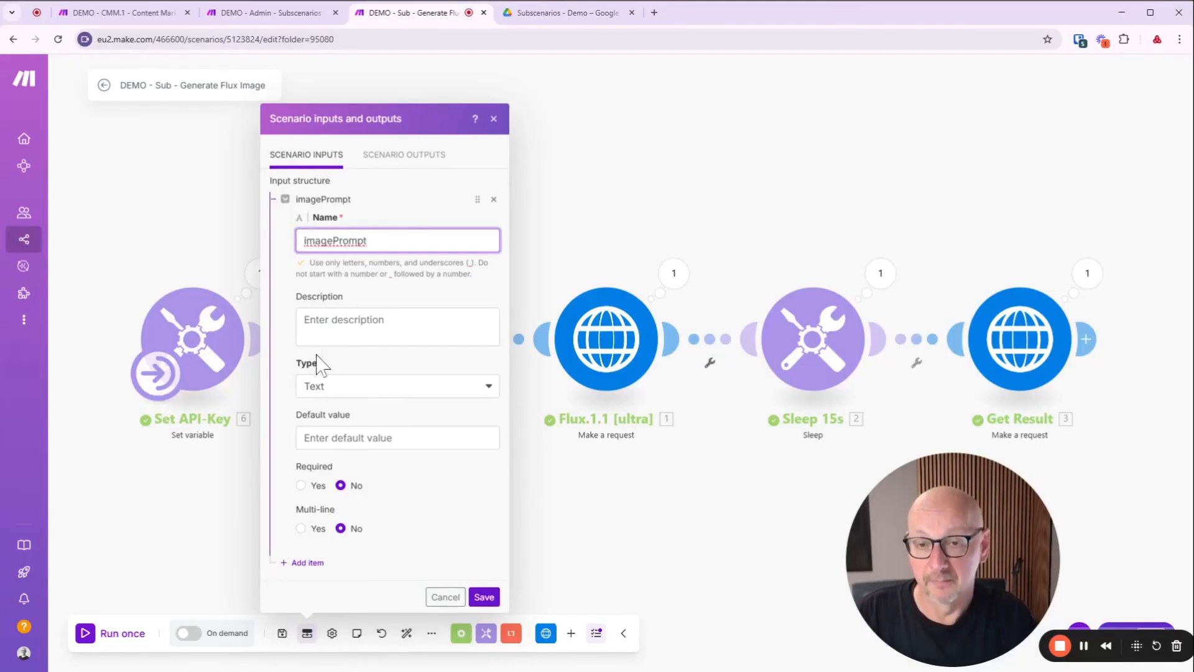
# Step: Give the imagePrompt input the description "This is the prompt to generate an image" and make it required
pyautogui.click(323, 328)
pyautogui.write('This is the prompt')
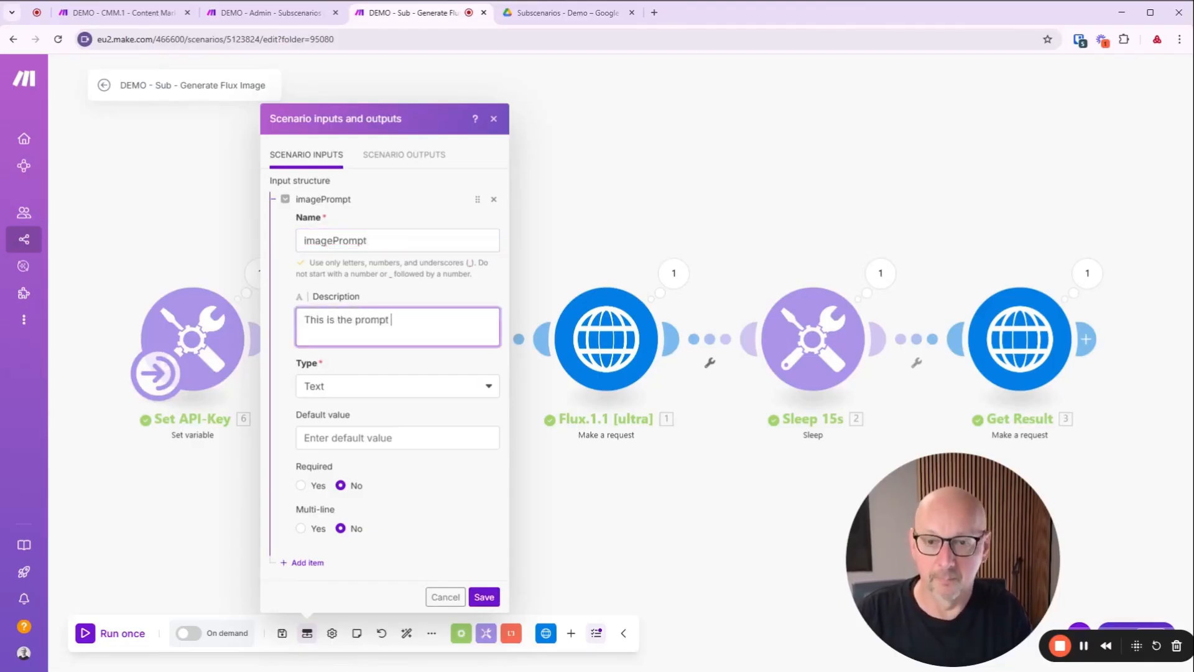
pyautogui.write(' to generat')
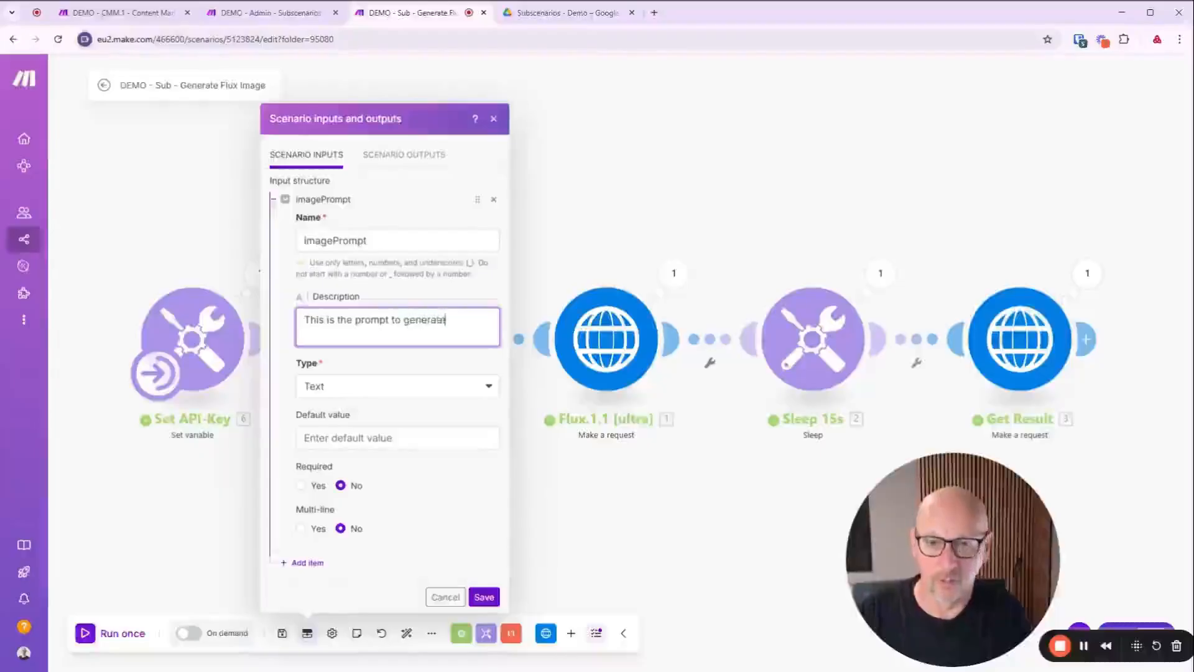
pyautogui.write('e an image')
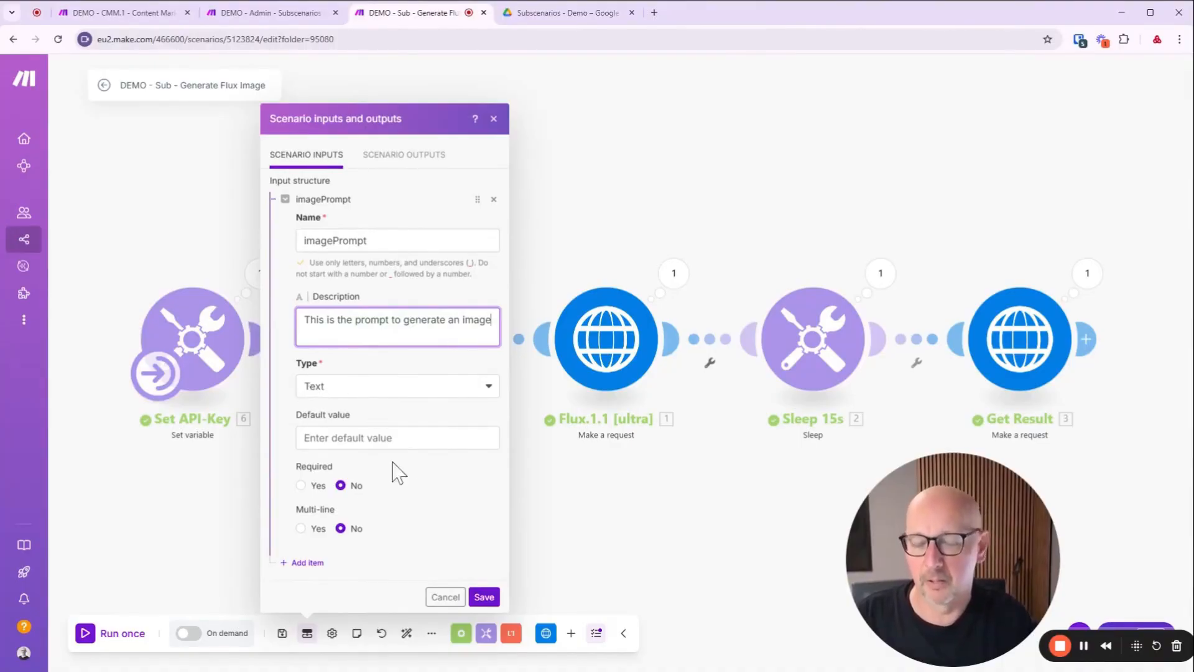
pyautogui.click(301, 486)
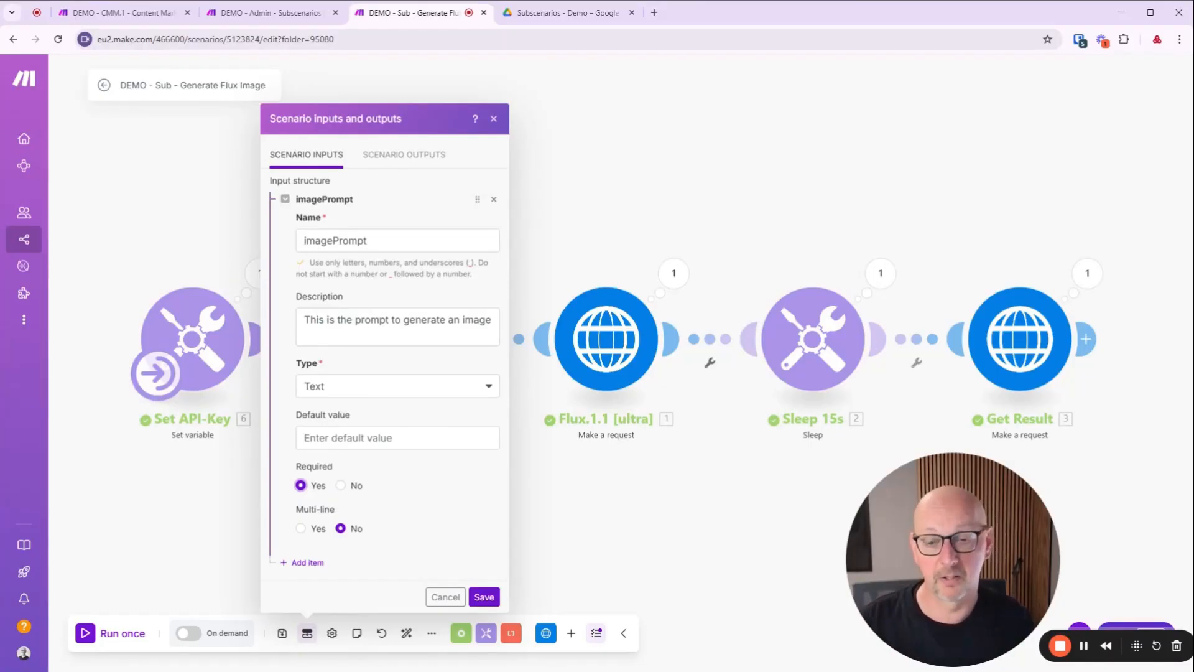
# Step: Add a second scenario input named imageFormat to the Generate Flux Image subscenario
pyautogui.click(307, 562)
pyautogui.scroll(-4, 412, 421)
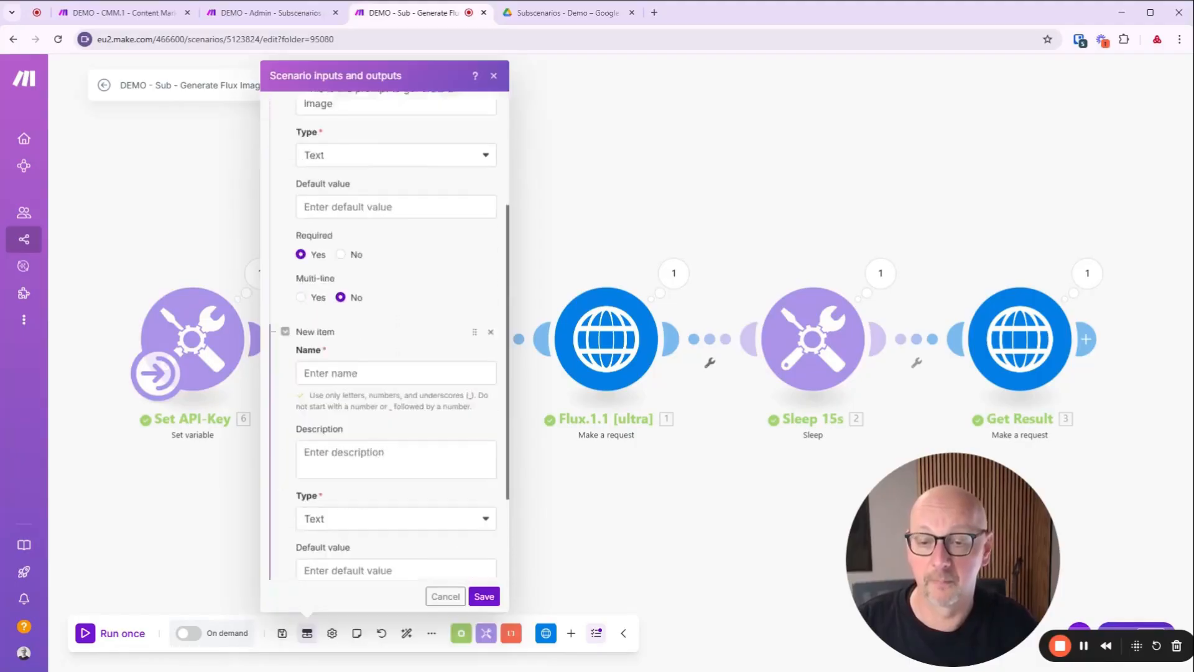
pyautogui.click(388, 312)
pyautogui.write('im')
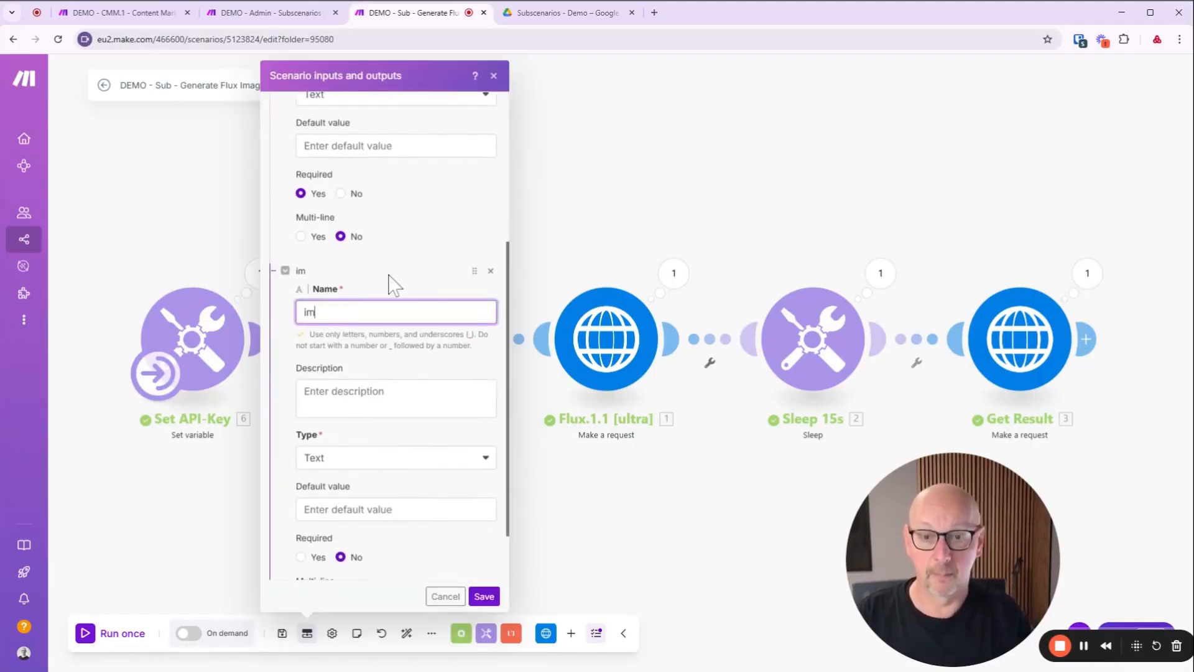
pyautogui.write('ageFo')
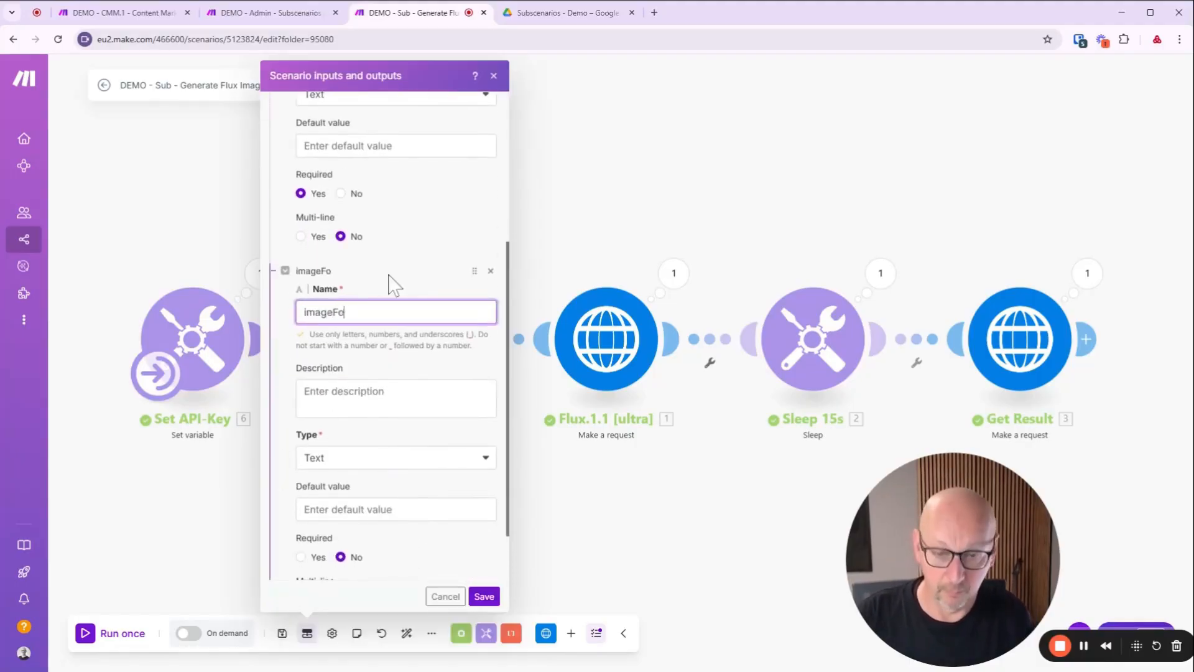
pyautogui.write('rmat')
pyautogui.press('Tab')
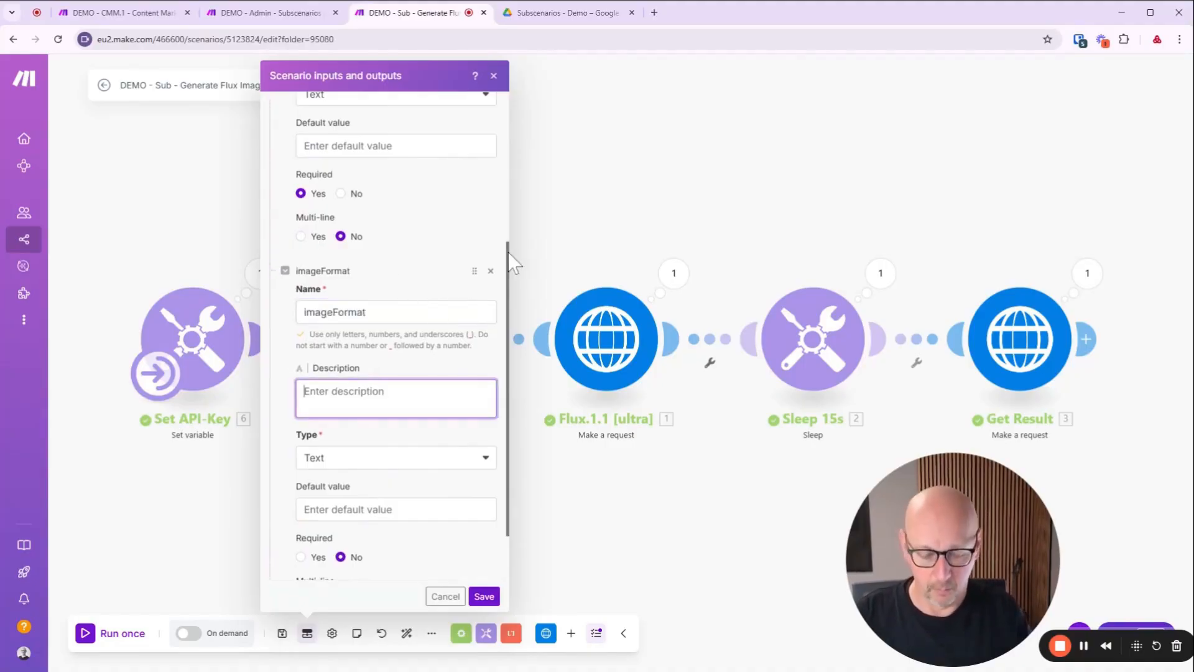
# Step: Give the imageFormat input the description "Please select the aspect ratio for the image"
pyautogui.write('Thi s')
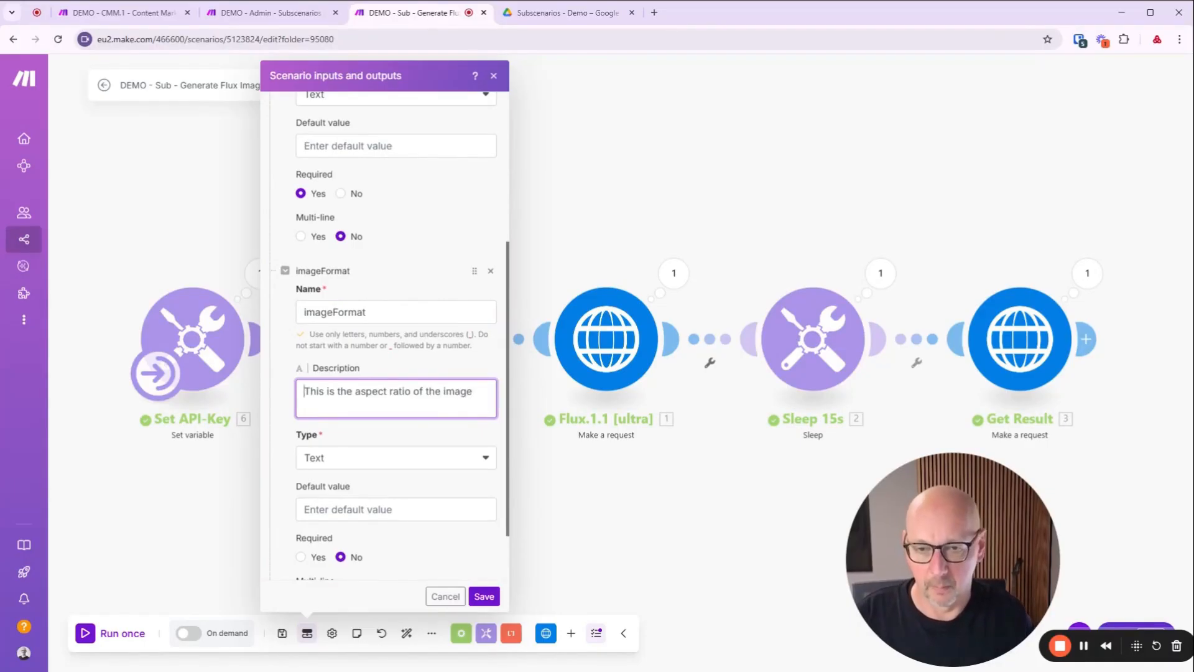
pyautogui.hotkey('ctrl', 'shift', 'Right')
pyautogui.write('Provide')
pyautogui.press('BackSpace')
pyautogui.press('BackSpace')
pyautogui.press('BackSpace')
pyautogui.press('BackSpace')
pyautogui.press('BackSpace')
pyautogui.press('BackSpace')
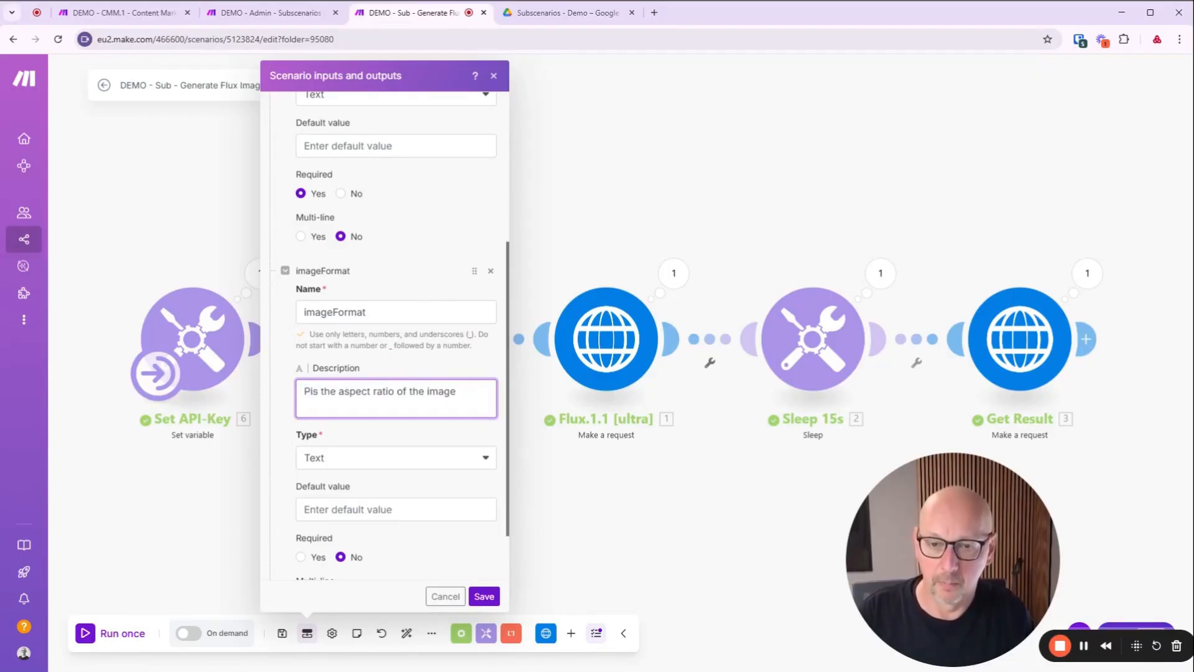
pyautogui.write('lease select')
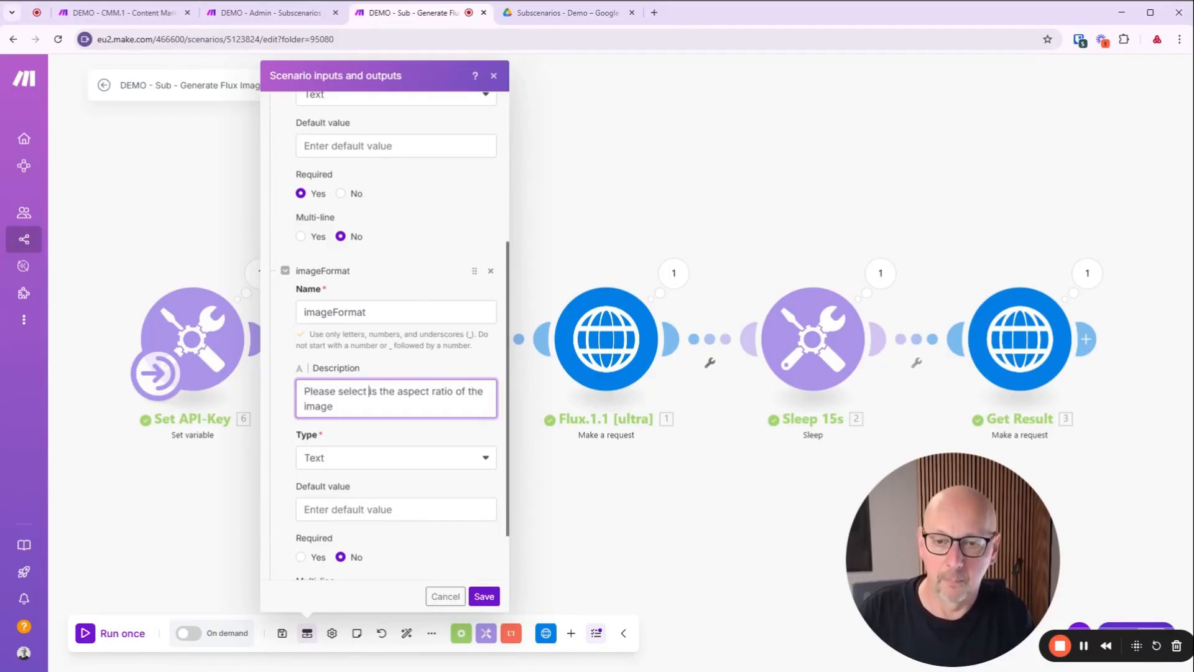
pyautogui.press('Delete')
pyautogui.press('Delete')
pyautogui.press('Delete')
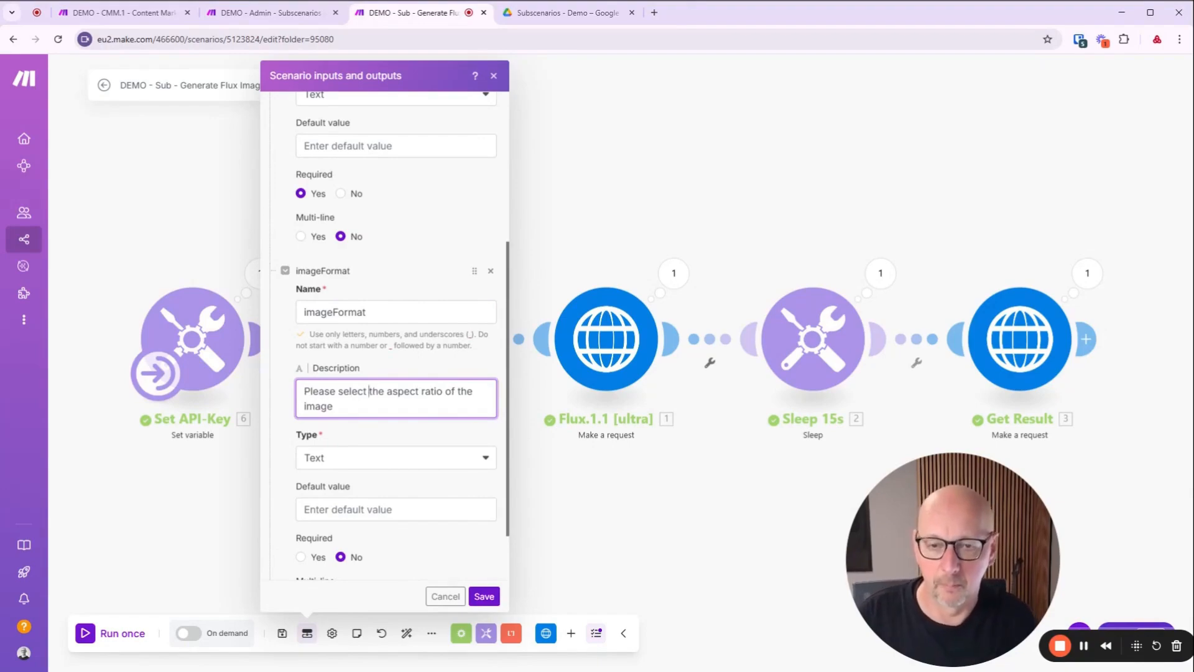
pyautogui.hotkey('ctrl', 'shift', 'Left')
pyautogui.write('for')
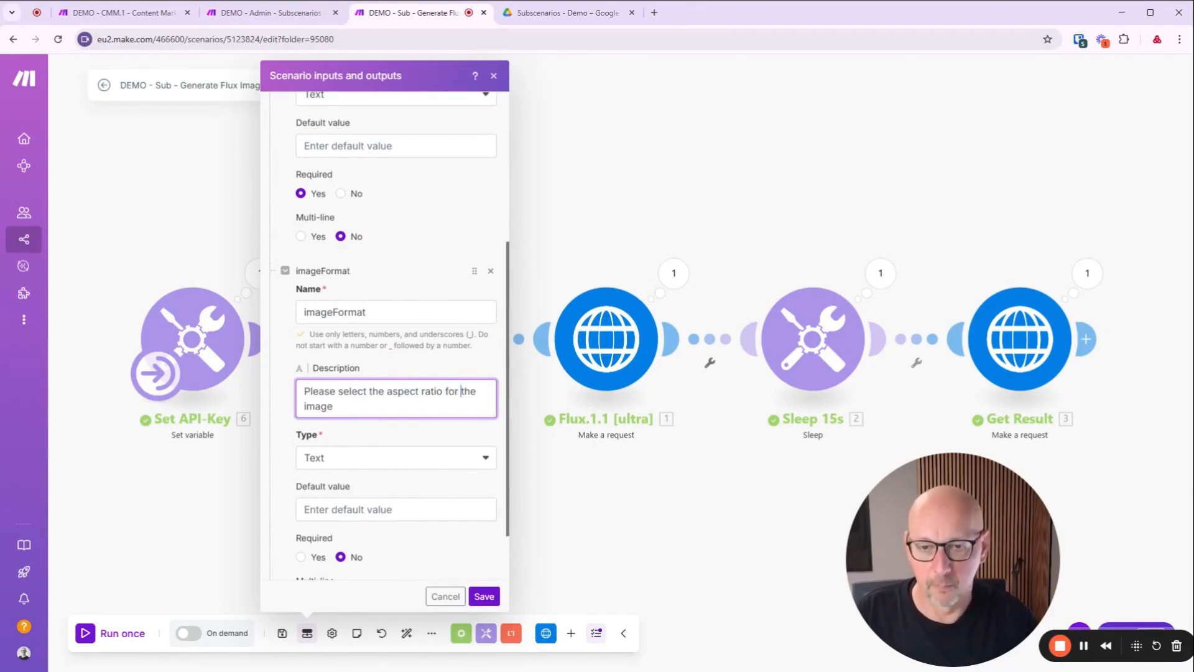
# Step: Set the type of the imageFormat input to Select
pyautogui.scroll(-1, 344, 454)
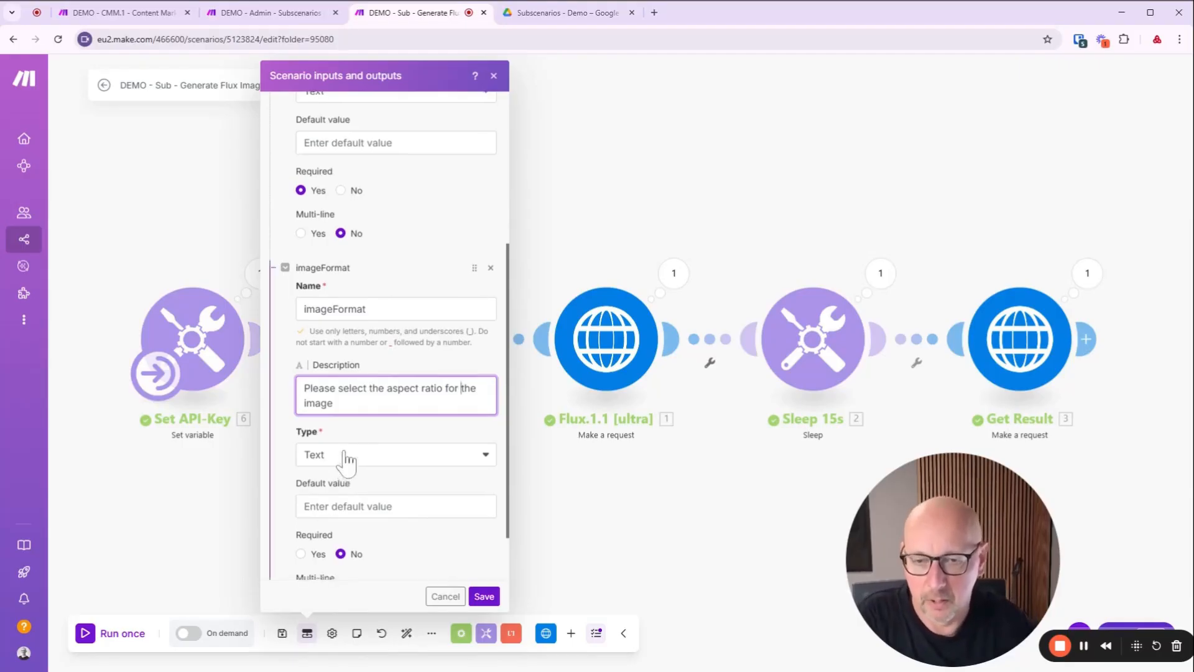
pyautogui.scroll(-2, 344, 454)
pyautogui.click(381, 387)
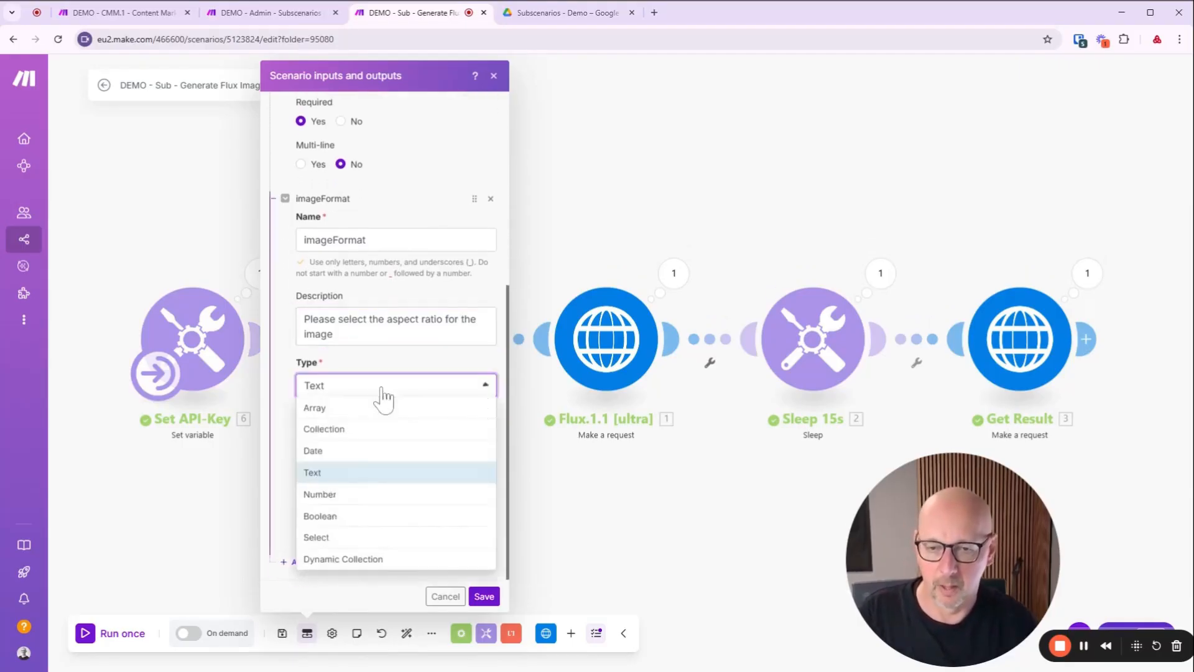
pyautogui.click(322, 537)
pyautogui.scroll(-2, 347, 485)
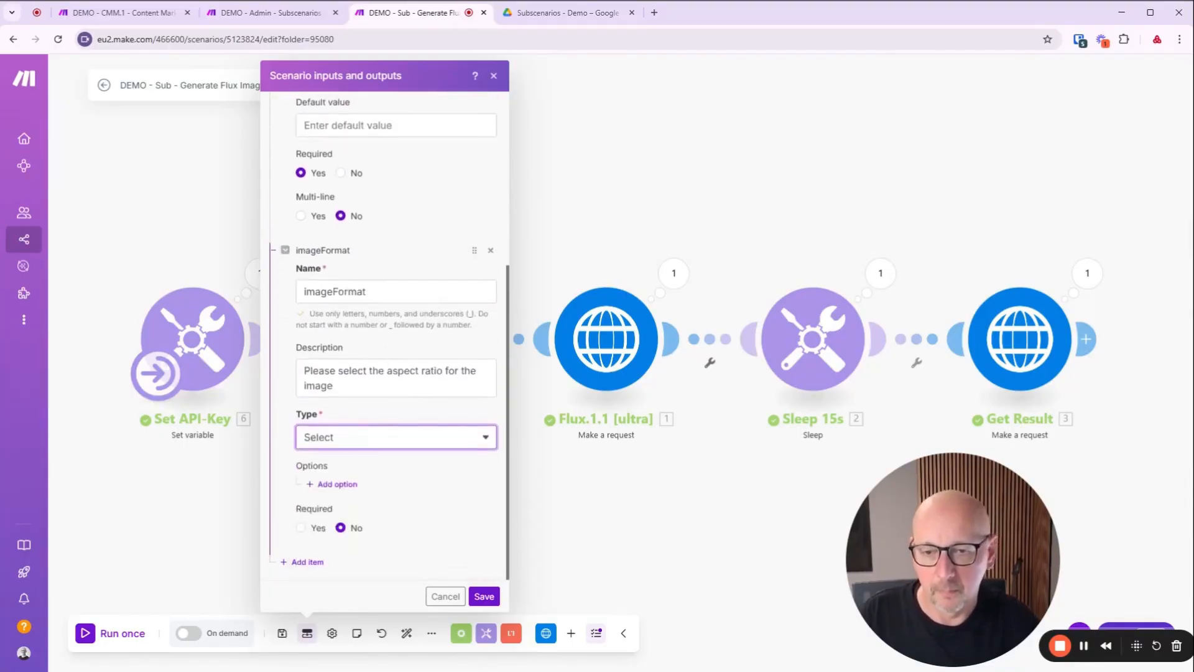
# Step: Add the options 16:9, 1:1 and 9:16 to the imageFormat input and save the scenario inputs
pyautogui.click(344, 489)
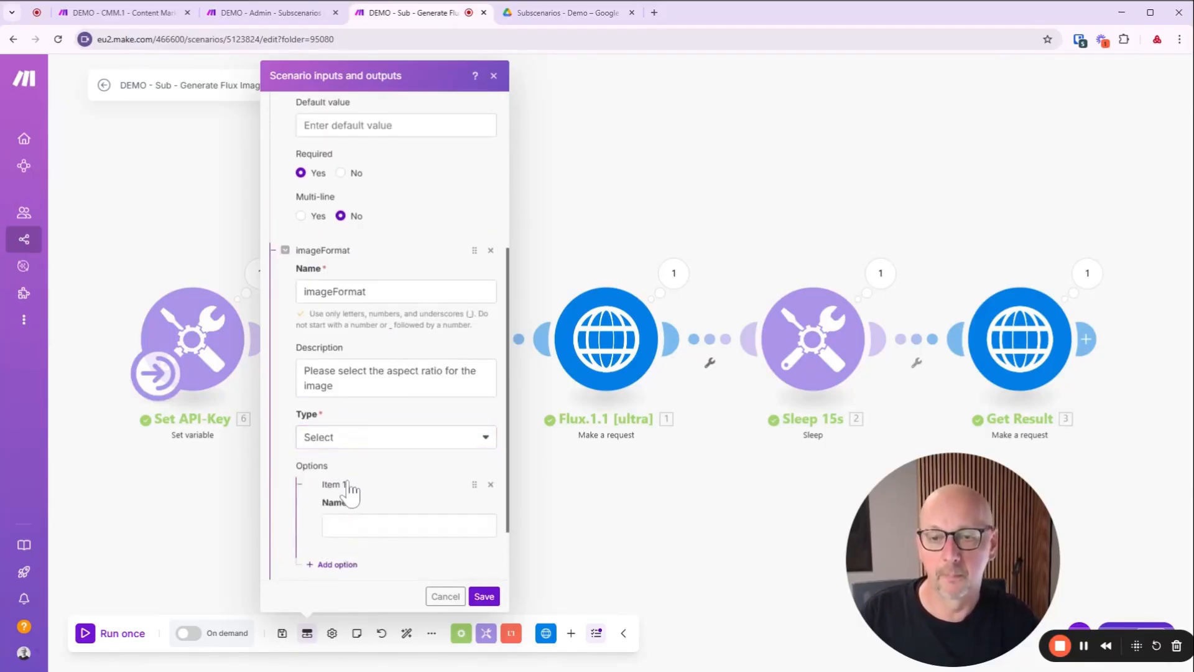
pyautogui.write('16:9')
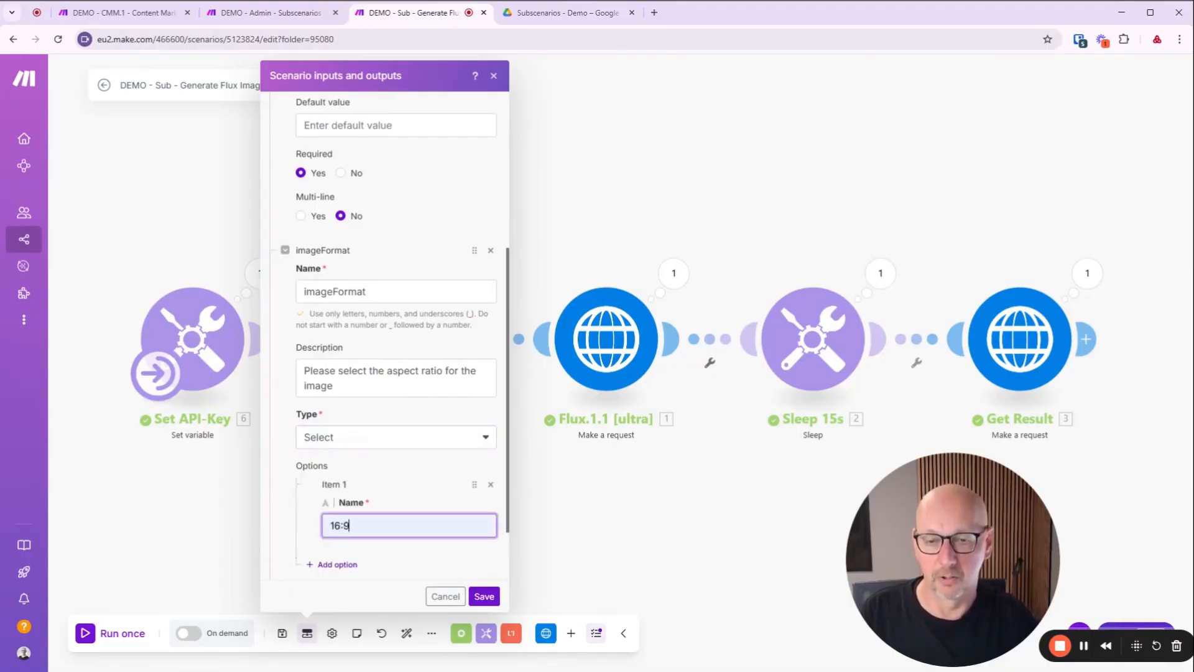
pyautogui.scroll(-1, 402, 470)
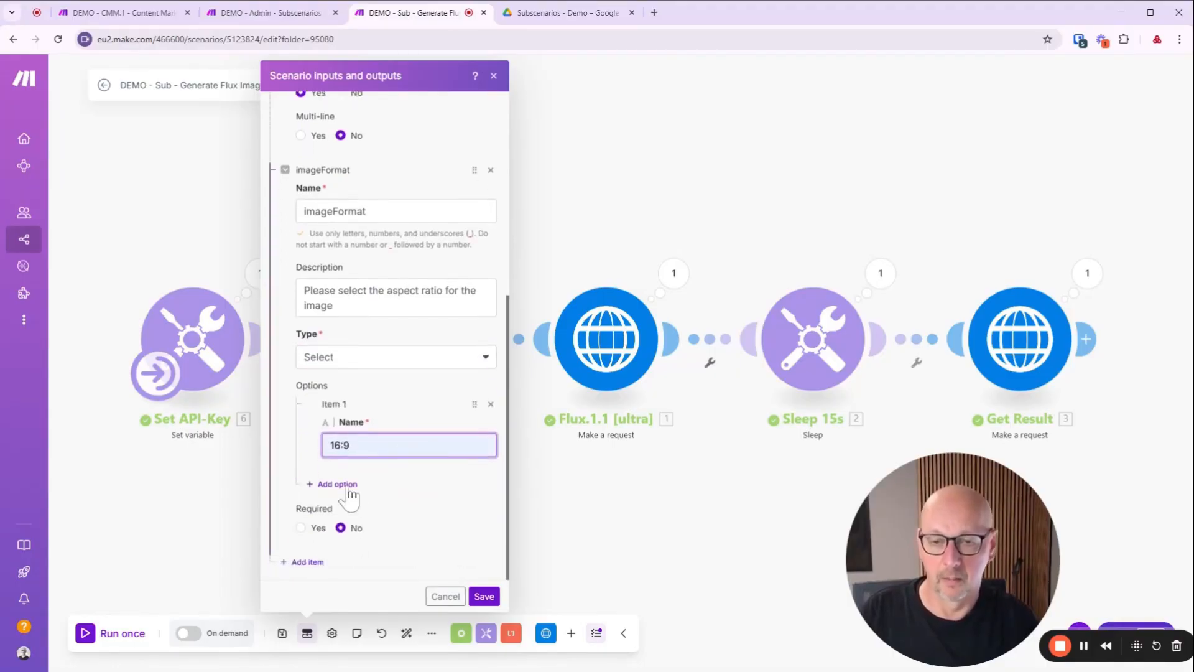
pyautogui.click(342, 483)
pyautogui.click(367, 525)
pyautogui.write('16:9')
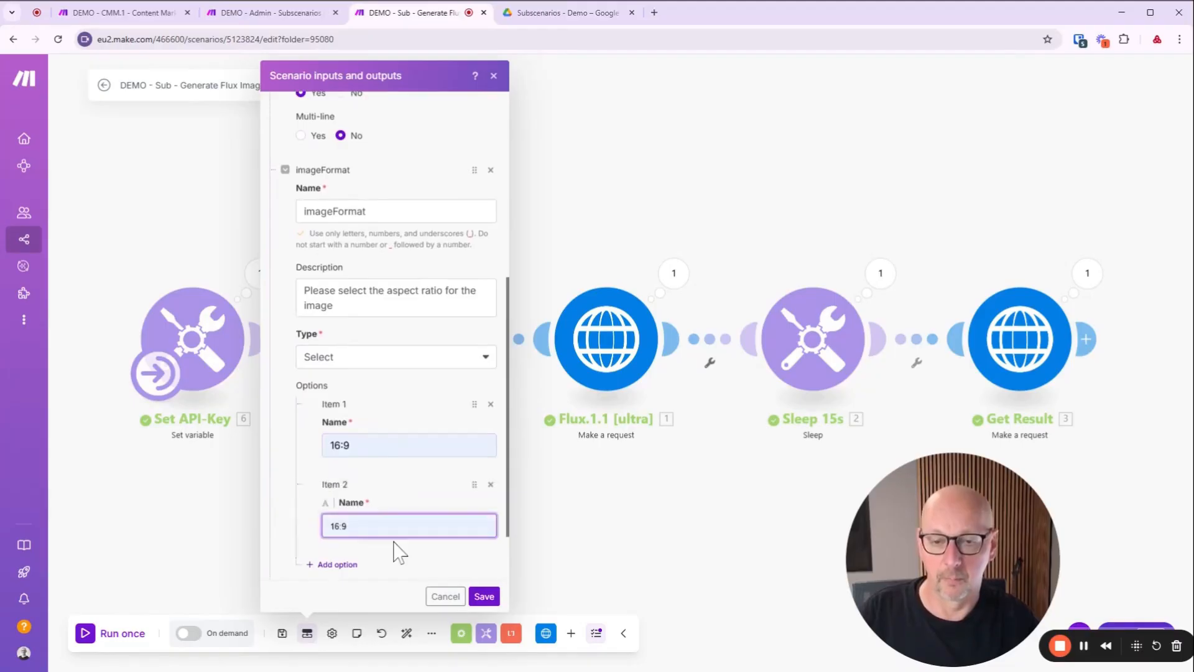
pyautogui.click(369, 518)
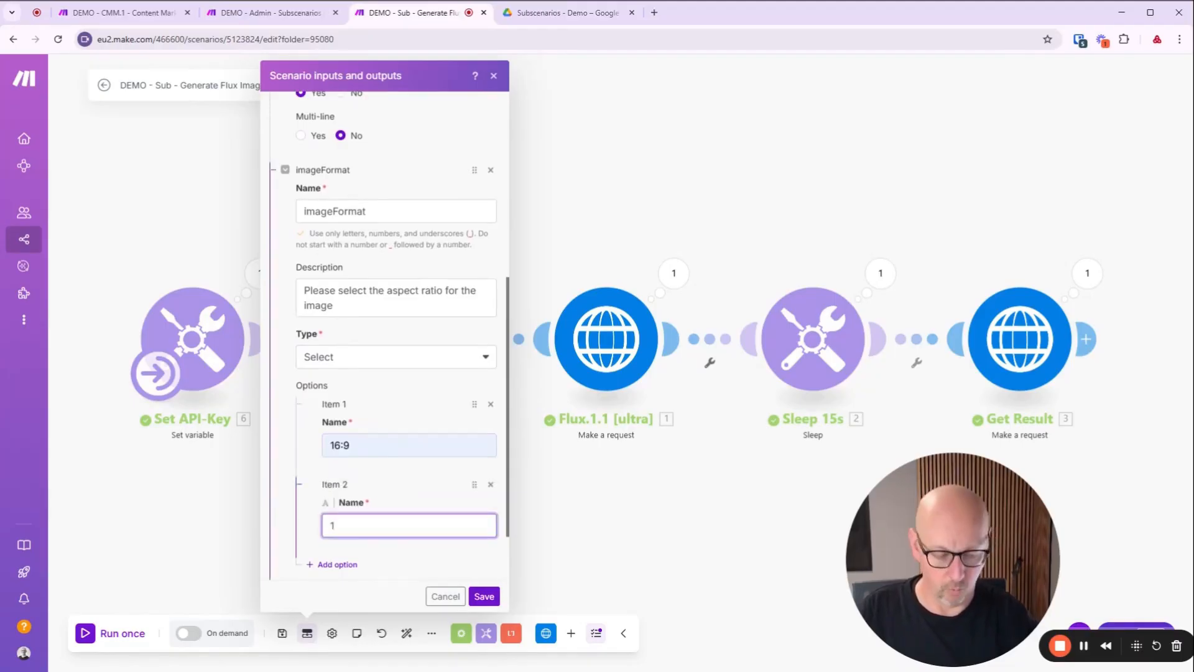
pyautogui.scroll(-1, 357, 554)
pyautogui.click(339, 484)
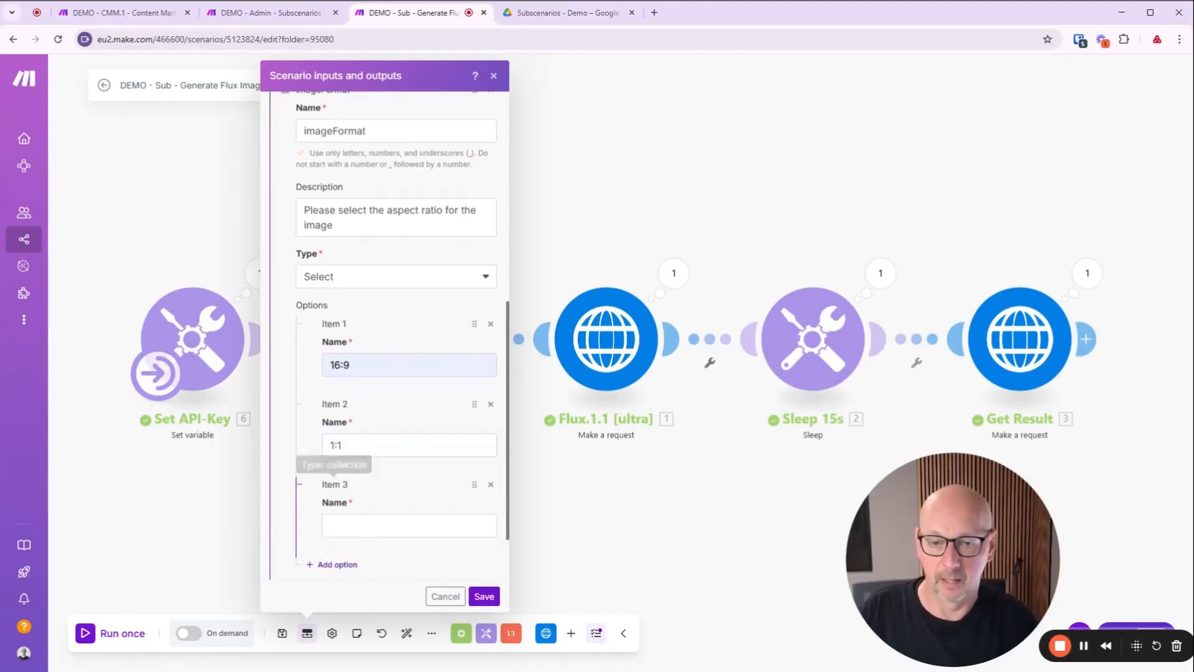
pyautogui.click(369, 525)
pyautogui.write('9:1')
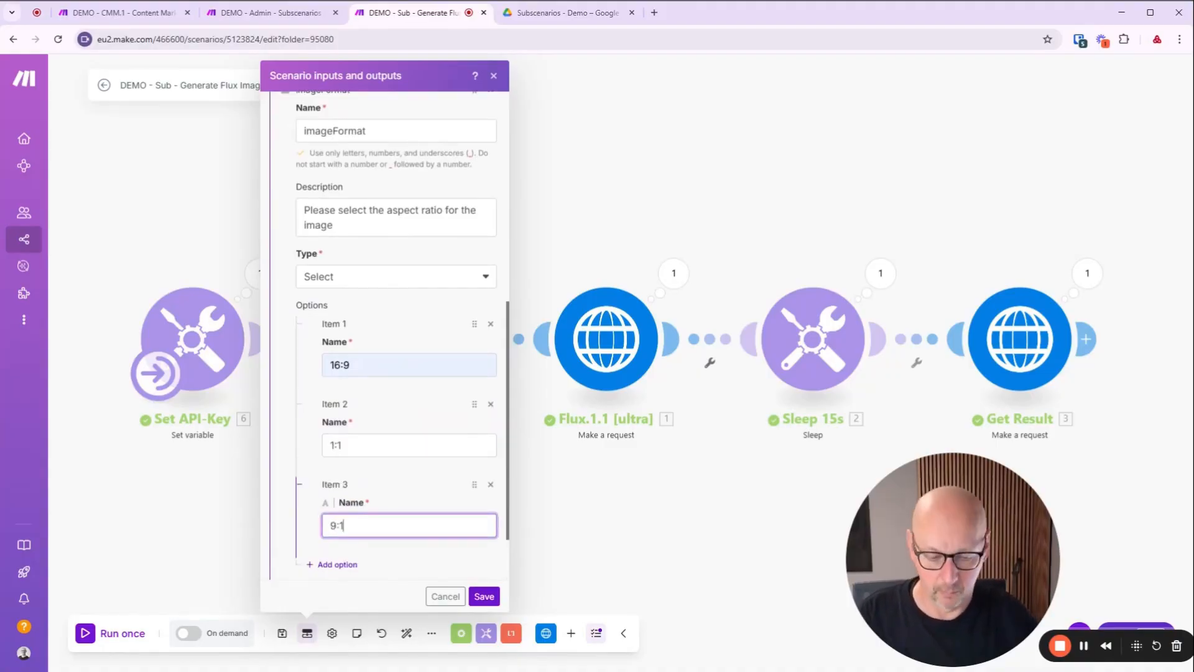
pyautogui.write('6')
pyautogui.scroll(-1, 405, 321)
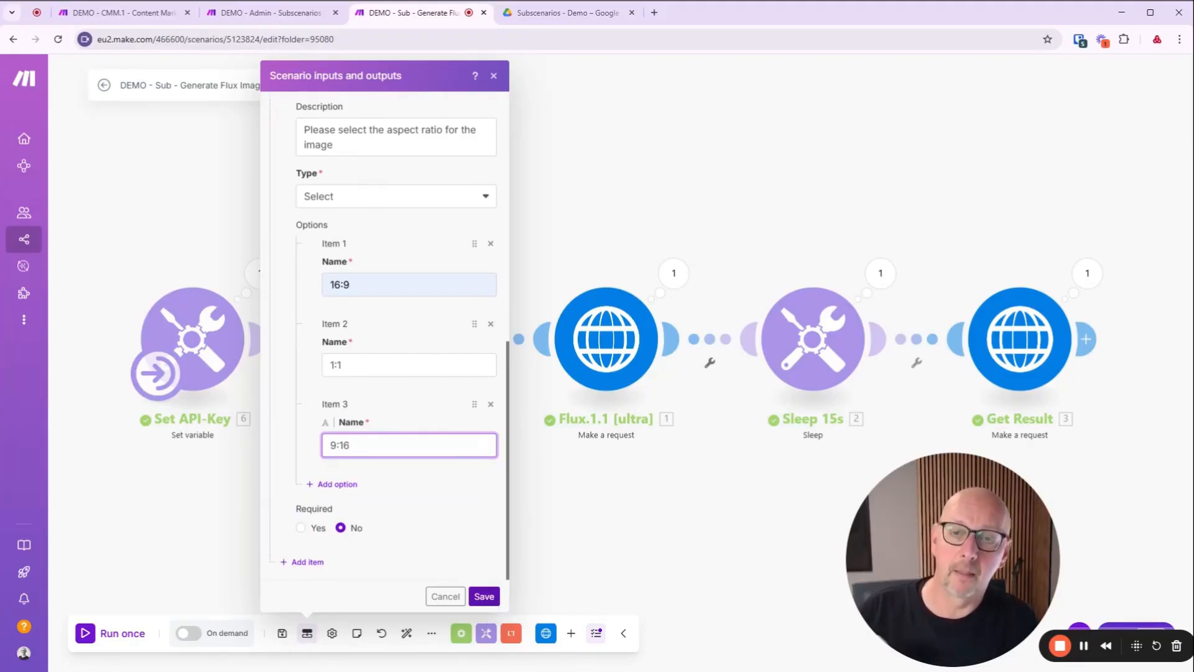
pyautogui.click(484, 596)
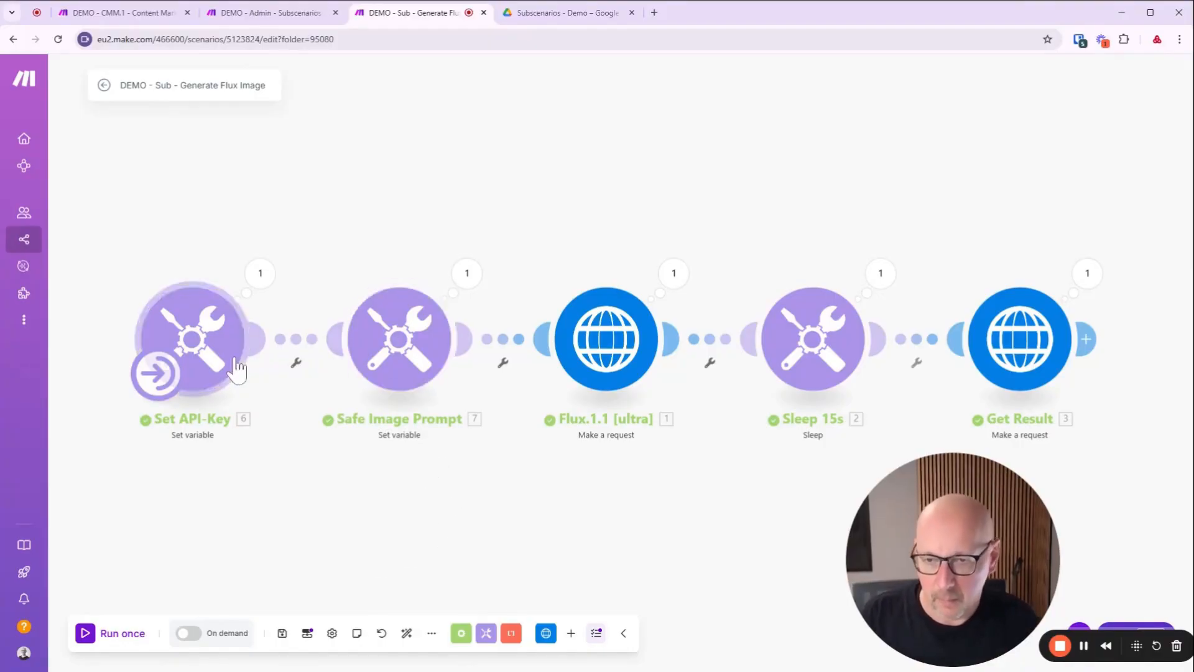
# Step: In the Safe Image Prompt module, replace the placeholder text inside the innermost replace function with the imagePrompt scenario input and save
pyautogui.click(403, 356)
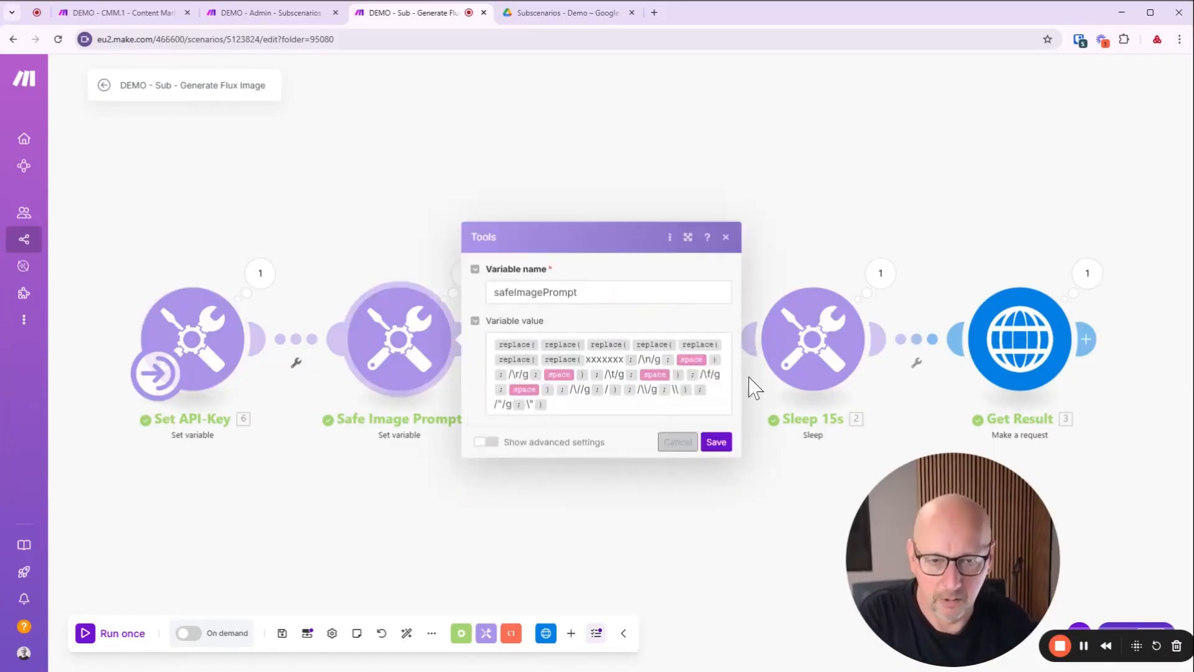
pyautogui.click(616, 360)
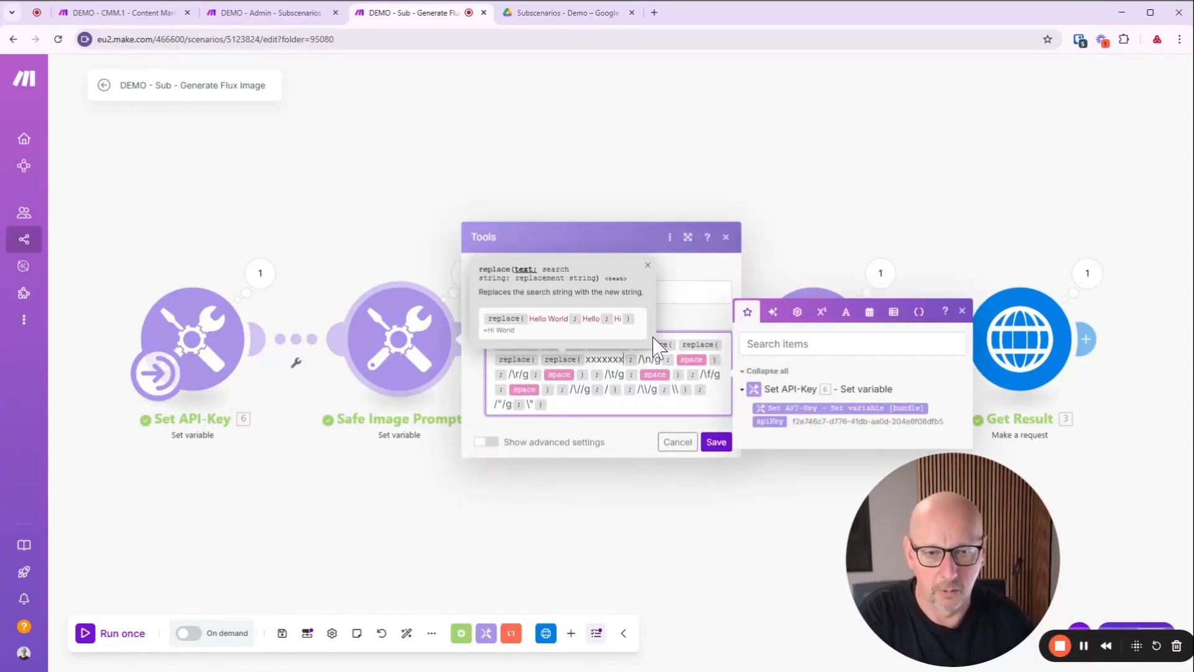
pyautogui.press('BackSpace')
pyautogui.press('BackSpace')
pyautogui.press('BackSpace')
pyautogui.press('BackSpace')
pyautogui.press('BackSpace')
pyautogui.press('BackSpace')
pyautogui.press('BackSpace')
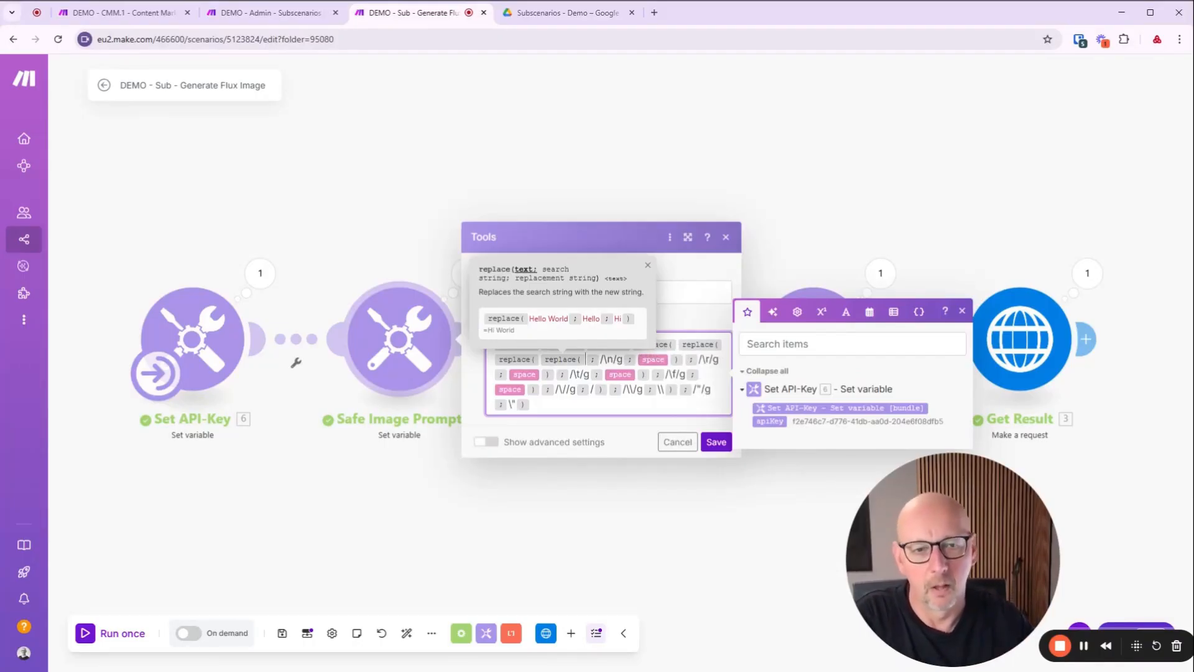
pyautogui.click(919, 313)
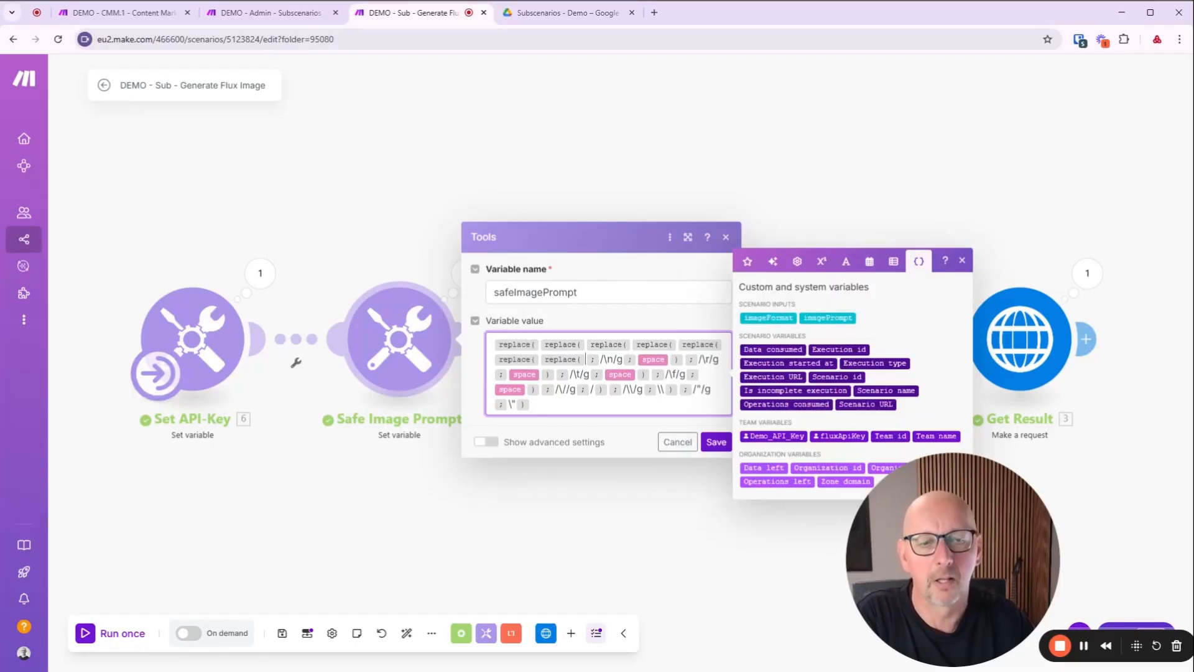
pyautogui.click(827, 318)
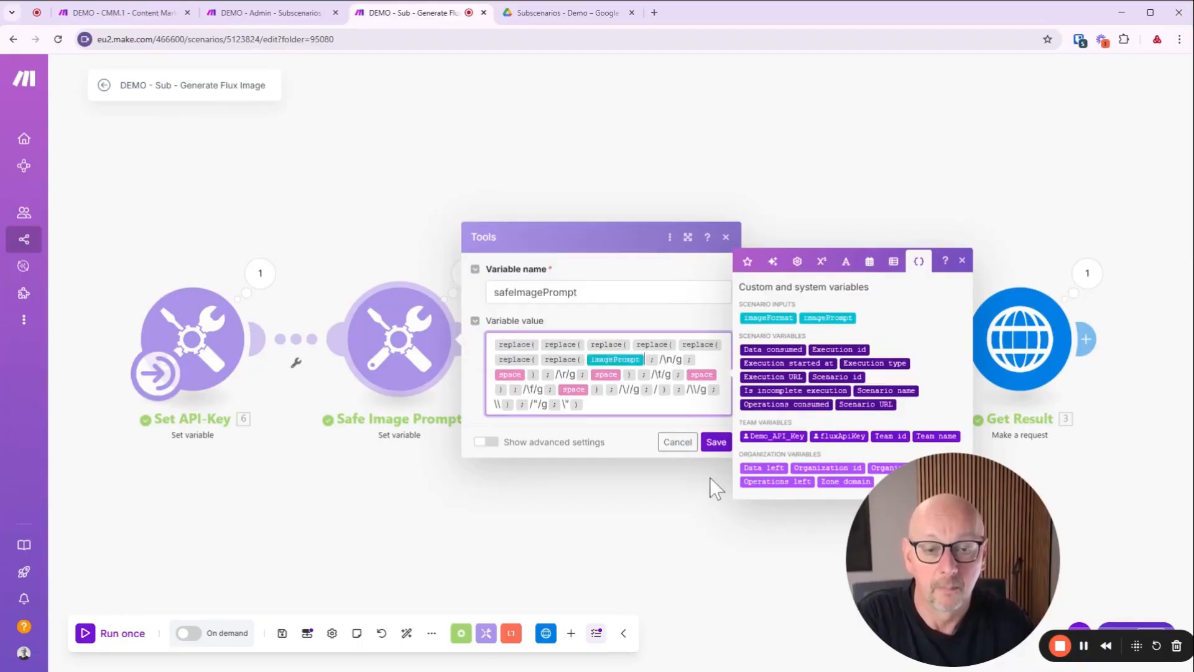
pyautogui.click(715, 442)
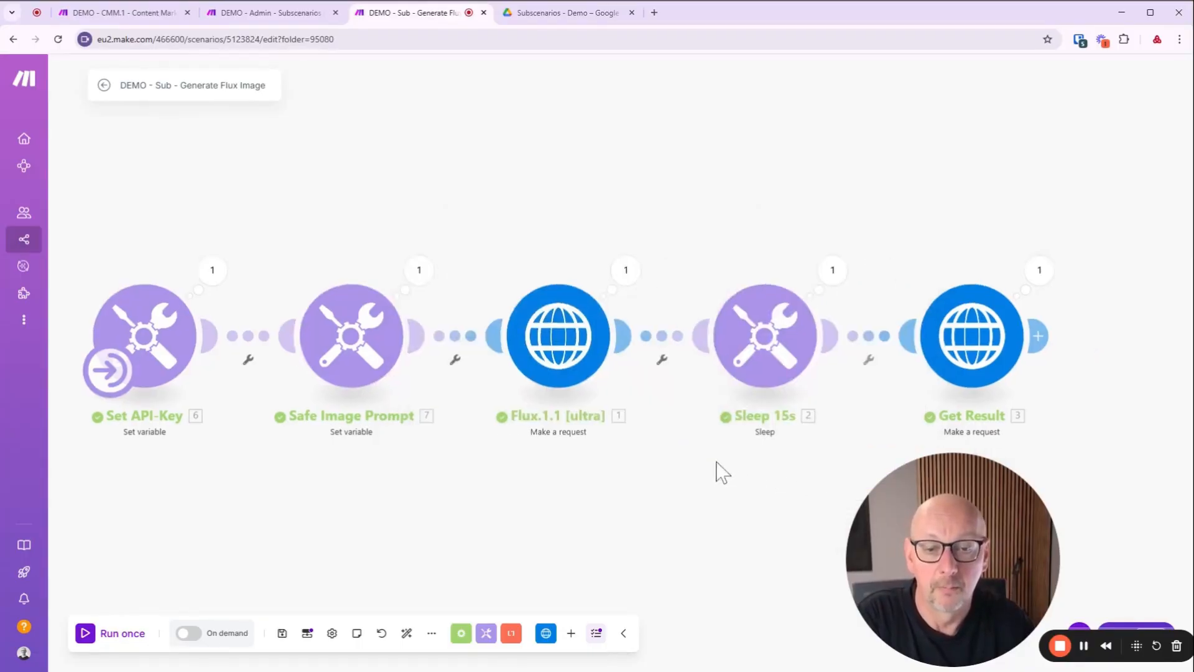
# Step: In the Flux.1.1 [ultra] request content, map aspect_ratio to the imageFormat scenario input and save the module
pyautogui.click(495, 344)
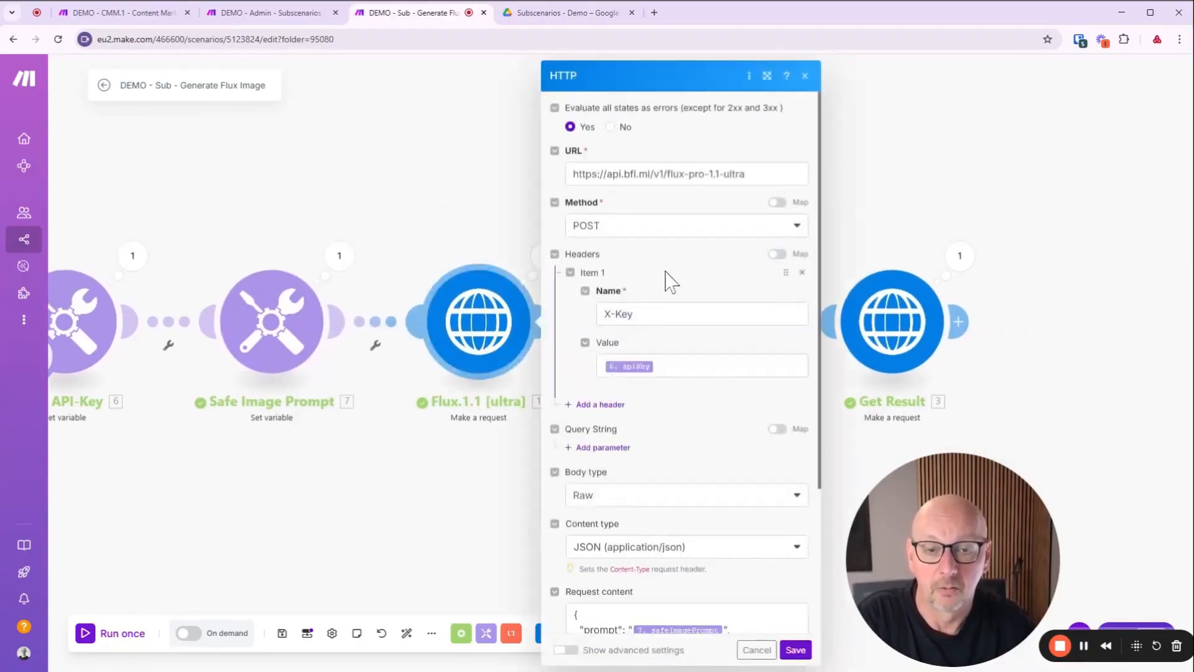
pyautogui.scroll(-3, 748, 361)
pyautogui.scroll(3, 757, 237)
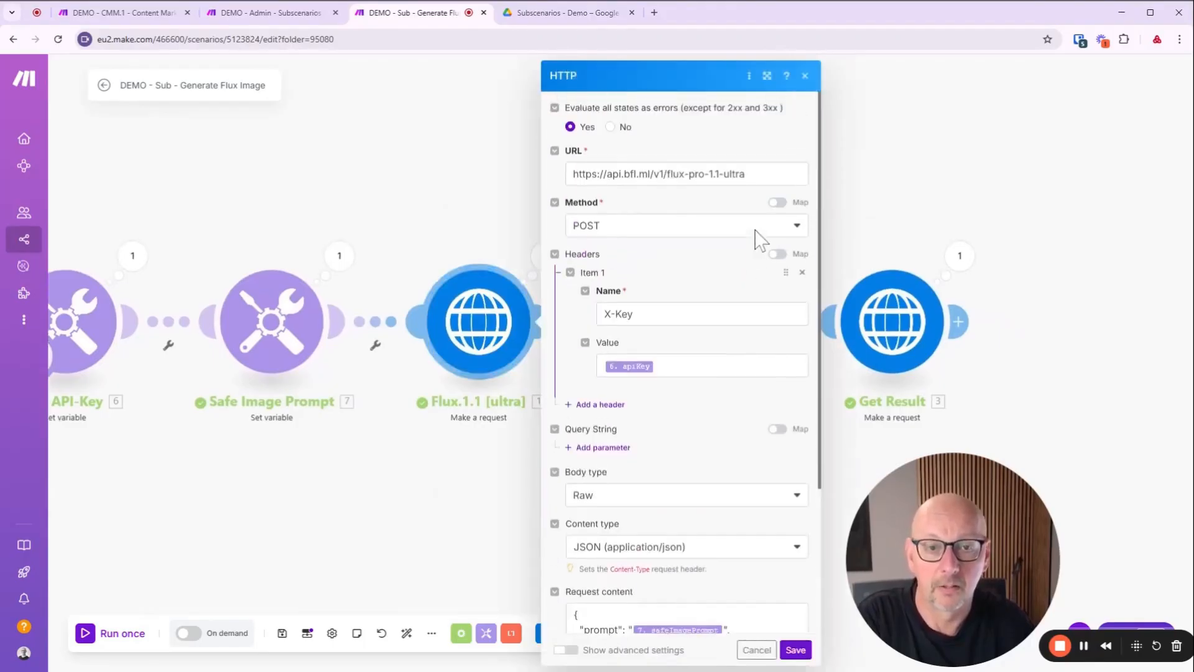
pyautogui.scroll(-3, 748, 261)
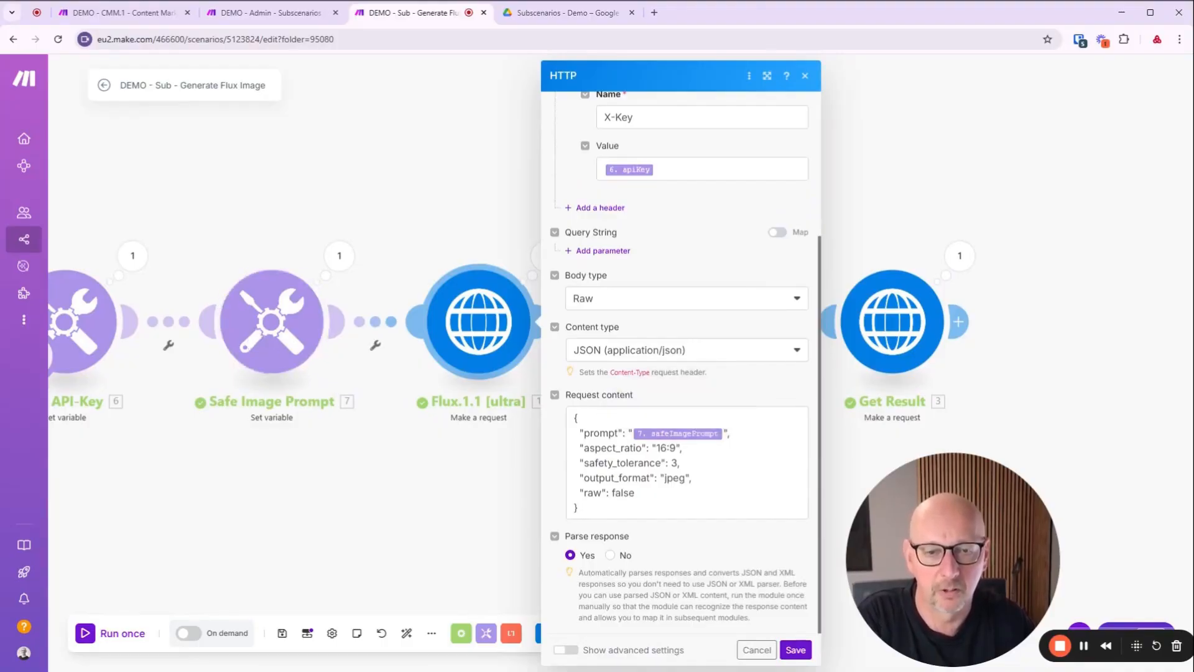
pyautogui.click(668, 448)
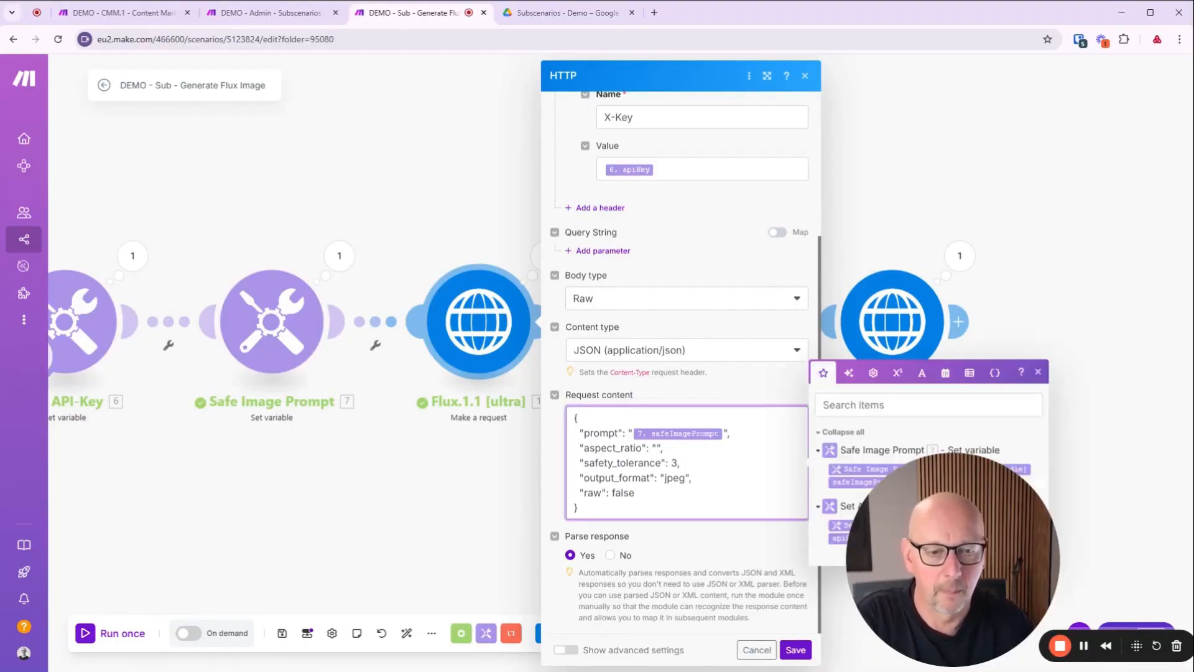
pyautogui.click(995, 372)
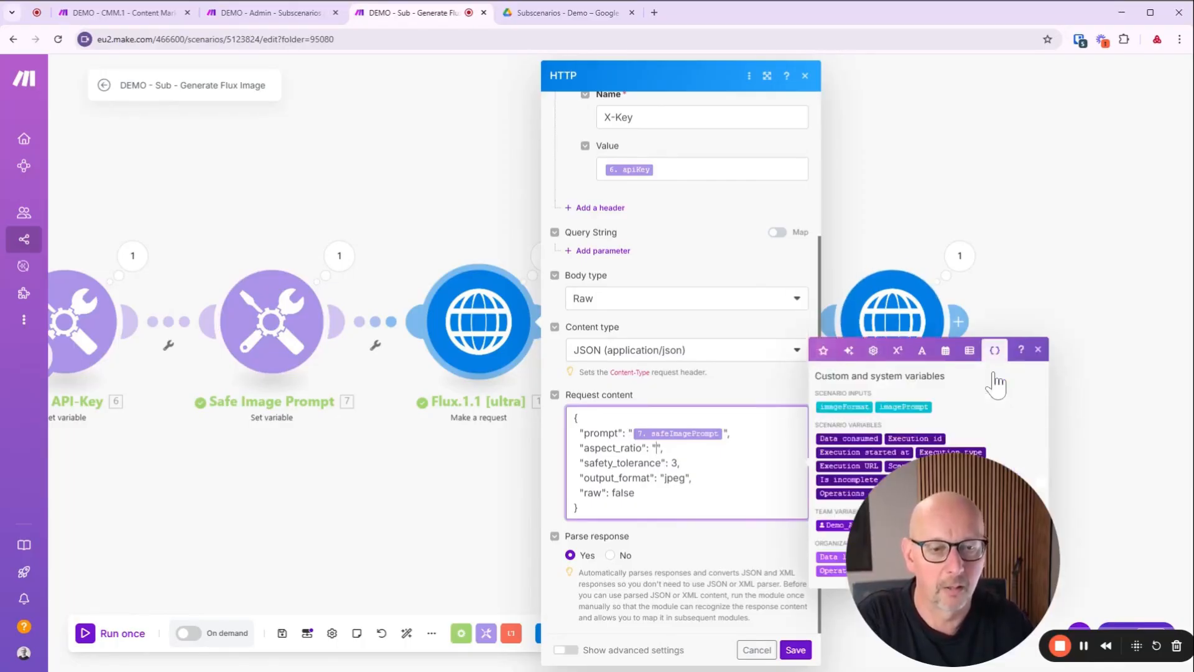
pyautogui.click(844, 407)
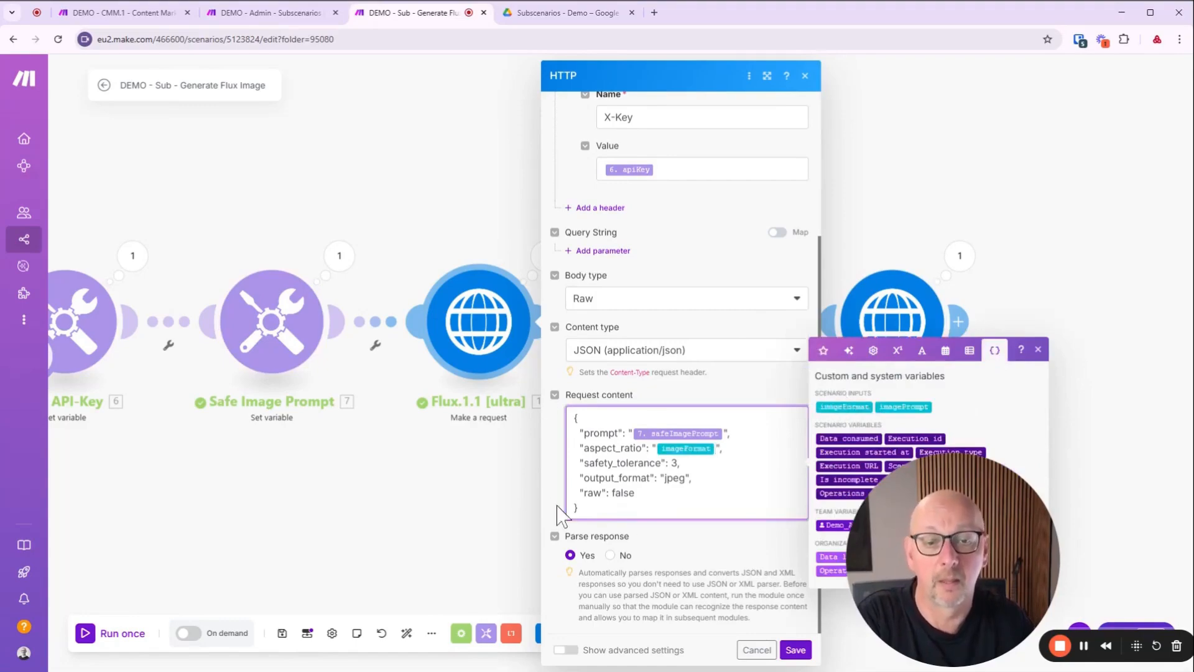
pyautogui.click(795, 650)
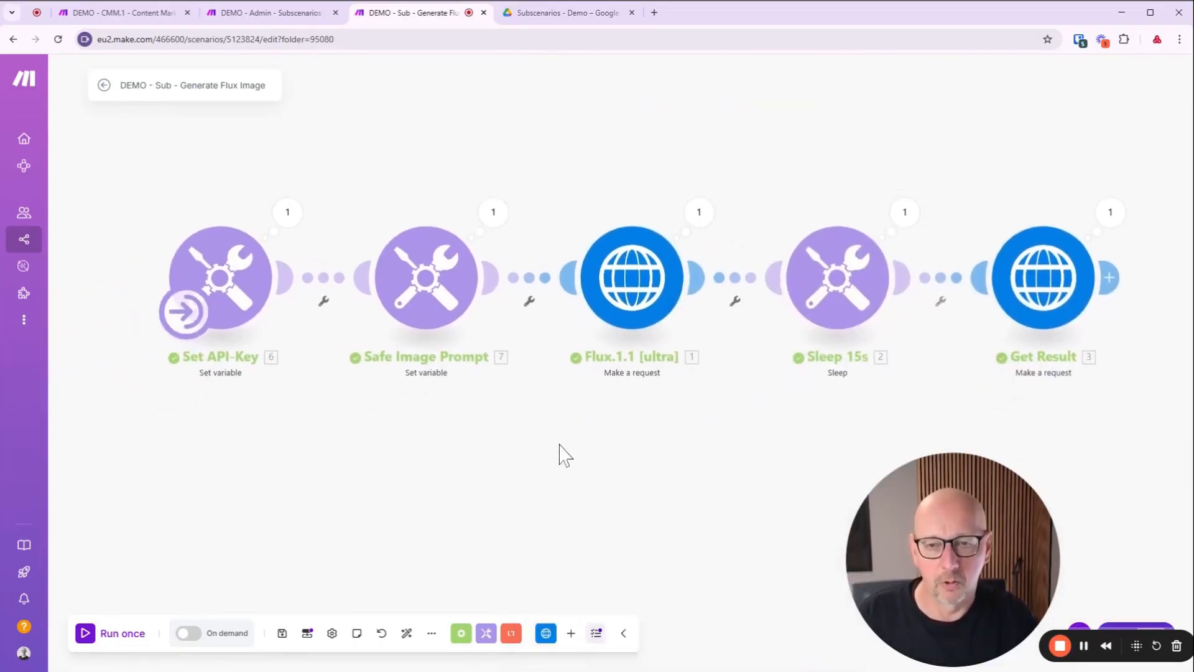
# Step: Inspect the Get Result module's run output and add a scenario output named imageUrl
pyautogui.click(1000, 235)
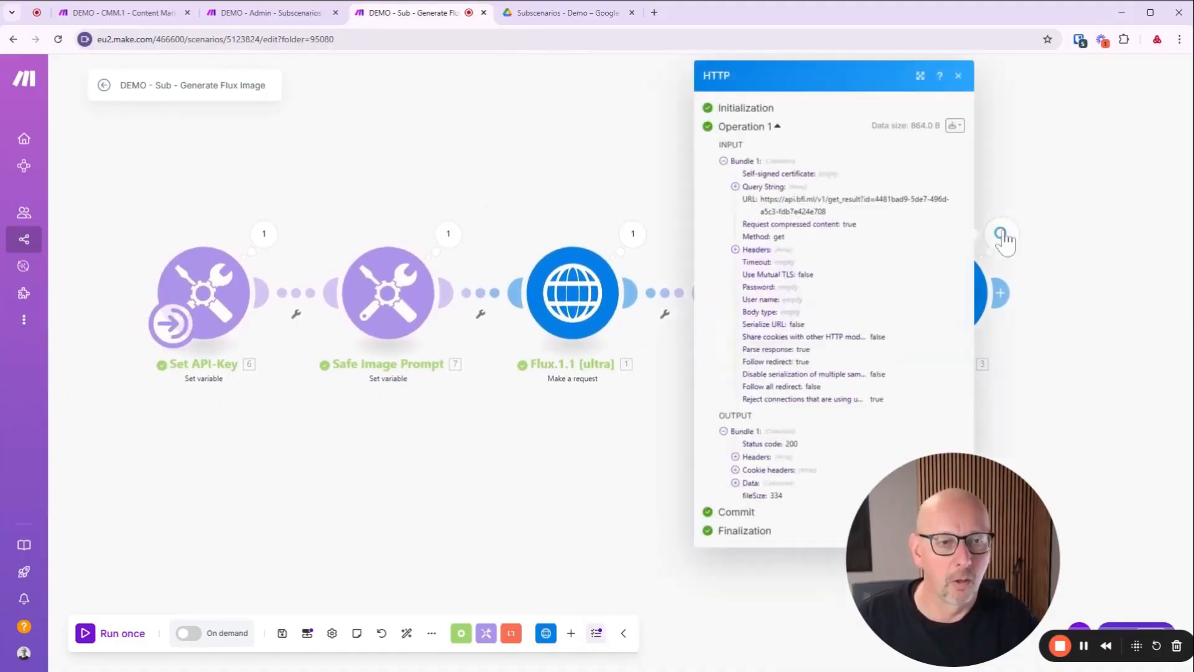
pyautogui.click(1072, 398)
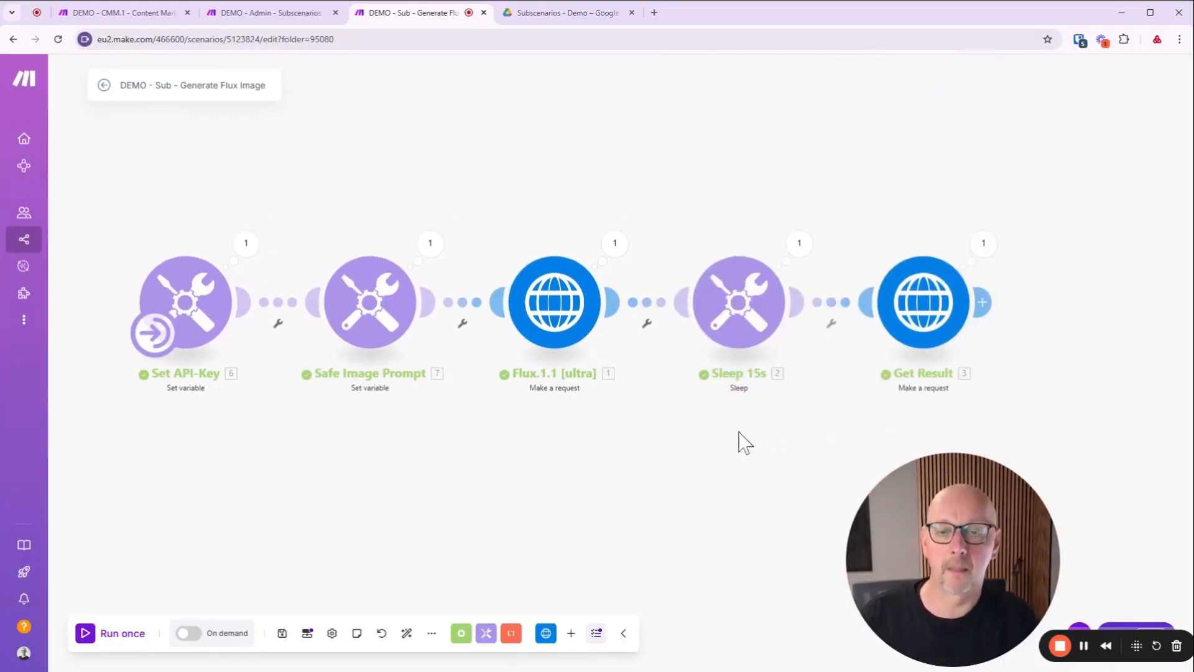
pyautogui.click(305, 641)
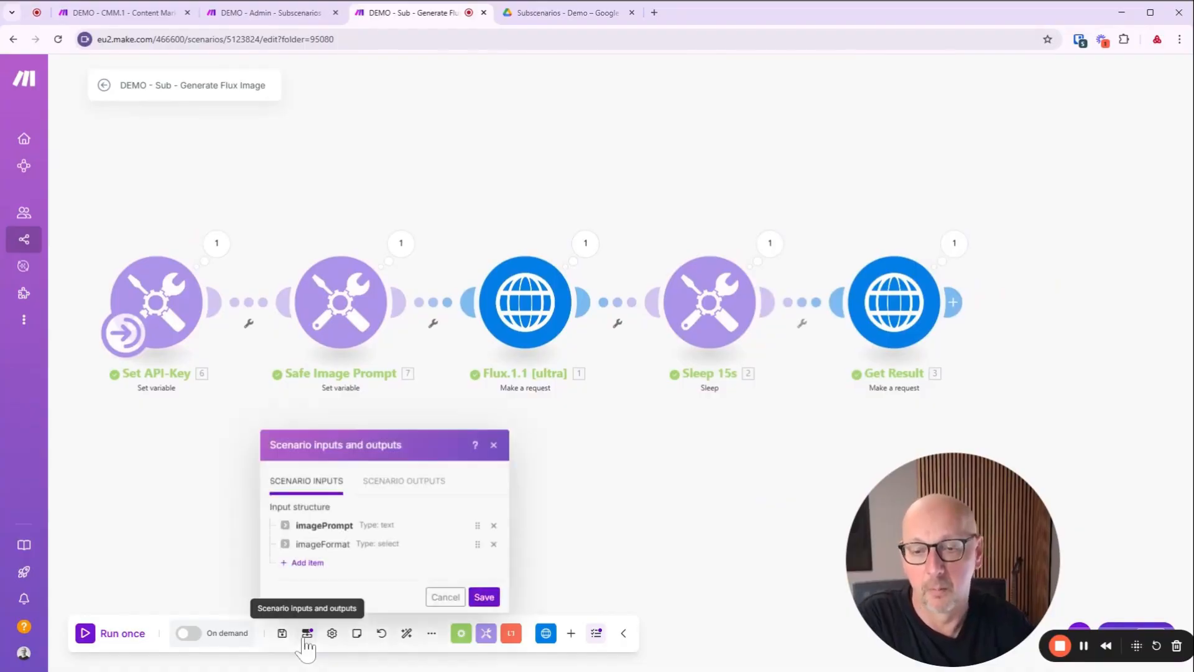
pyautogui.click(399, 487)
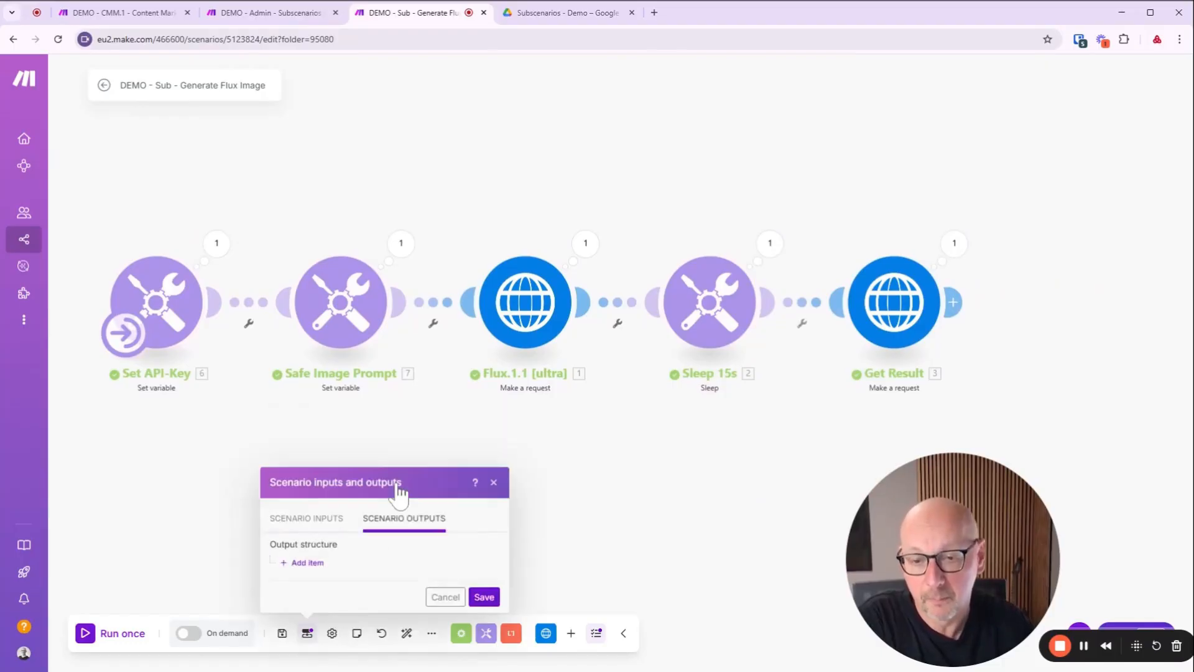
pyautogui.click(305, 567)
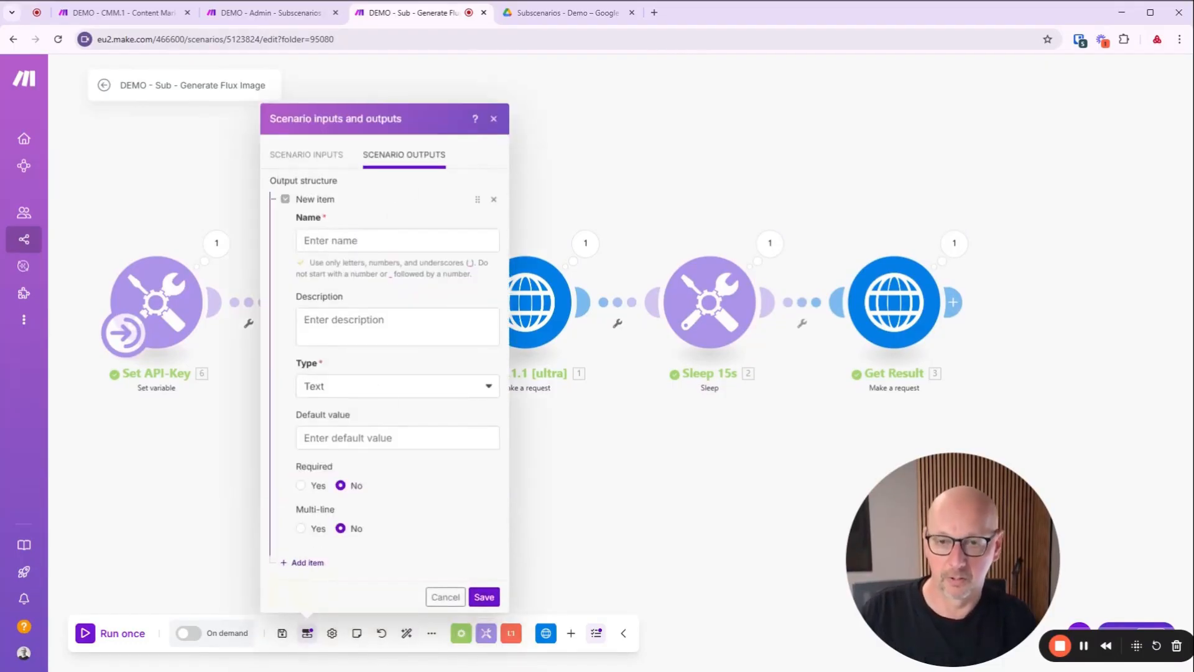
pyautogui.click(397, 241)
pyautogui.write('imagePrompt')
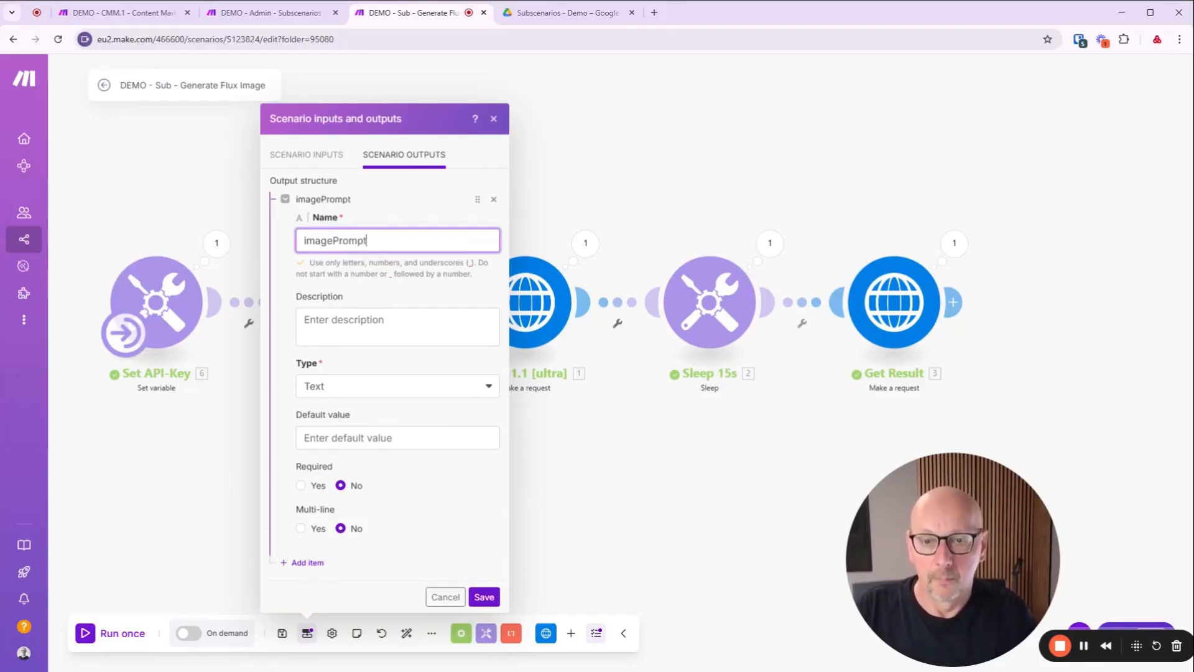
pyautogui.press('Tab')
pyautogui.write('The')
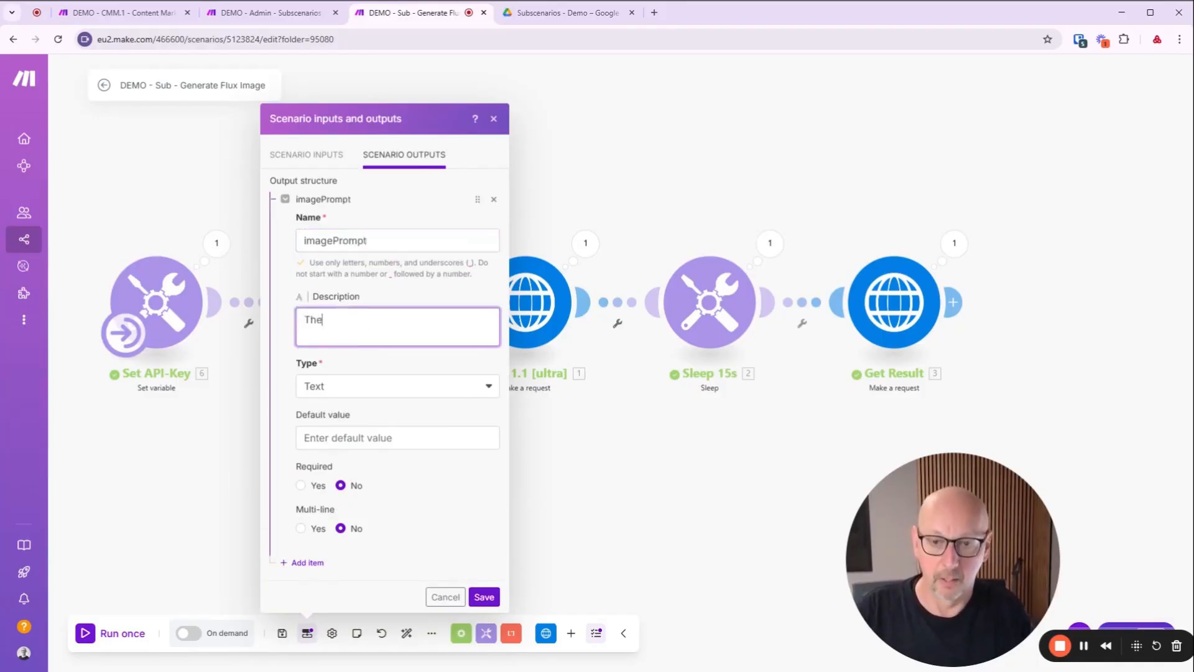
pyautogui.hotkey('shift', 'Tab')
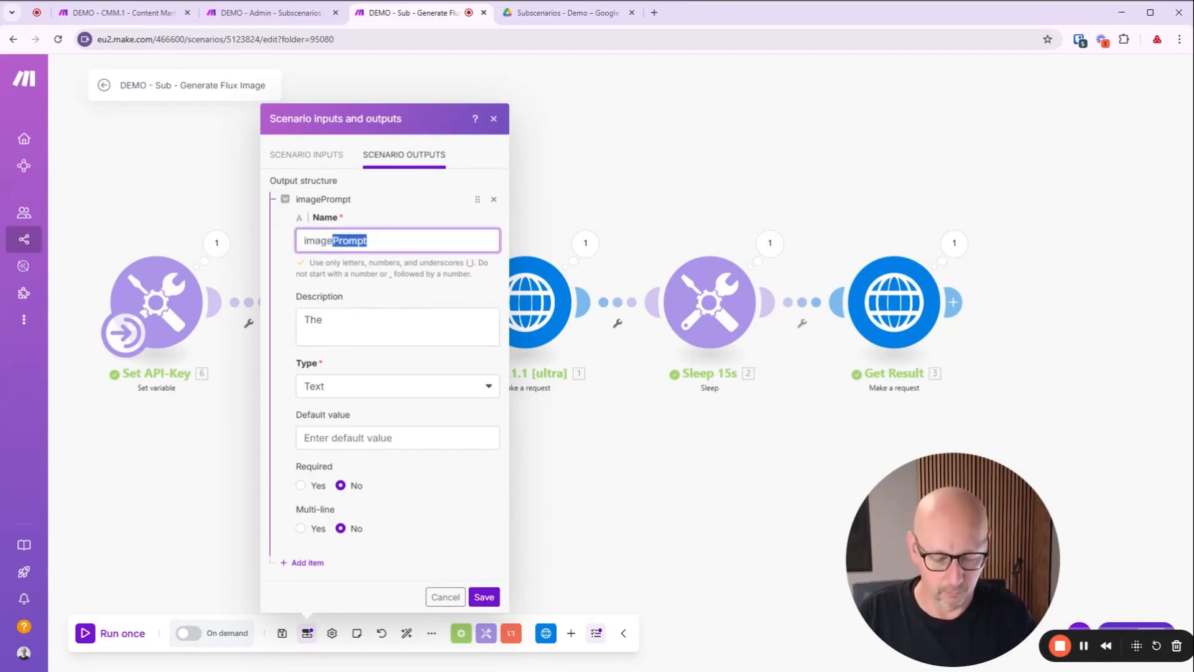
pyautogui.write('URL')
pyautogui.press('Tab')
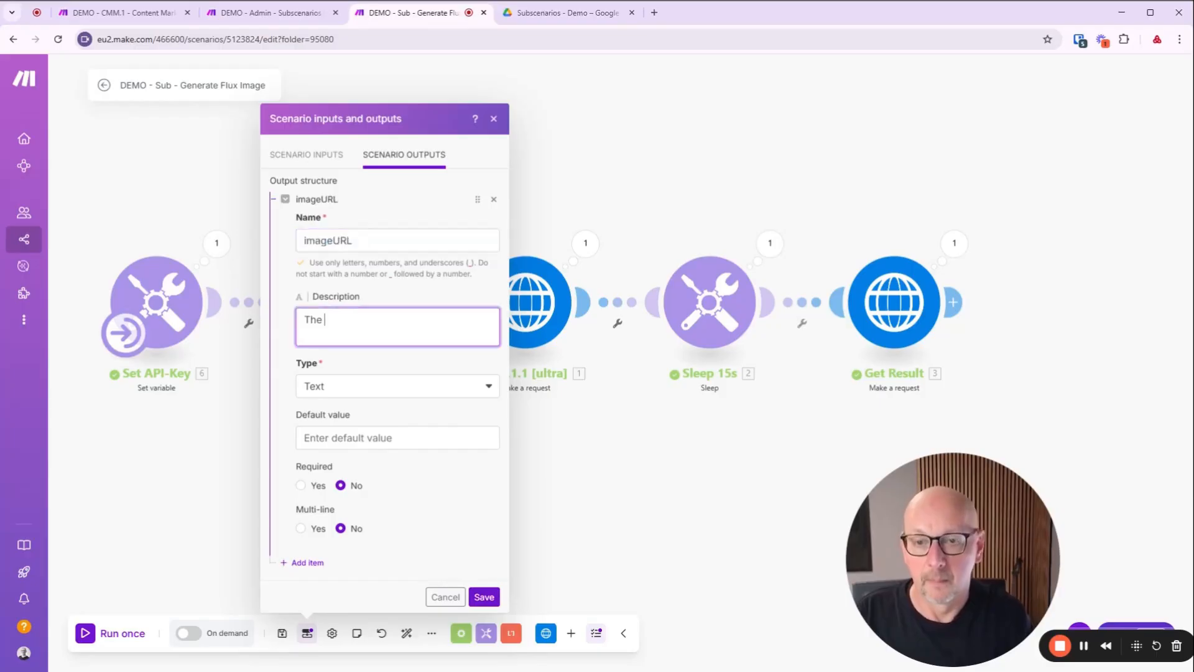
pyautogui.hotkey('shift', 'Tab')
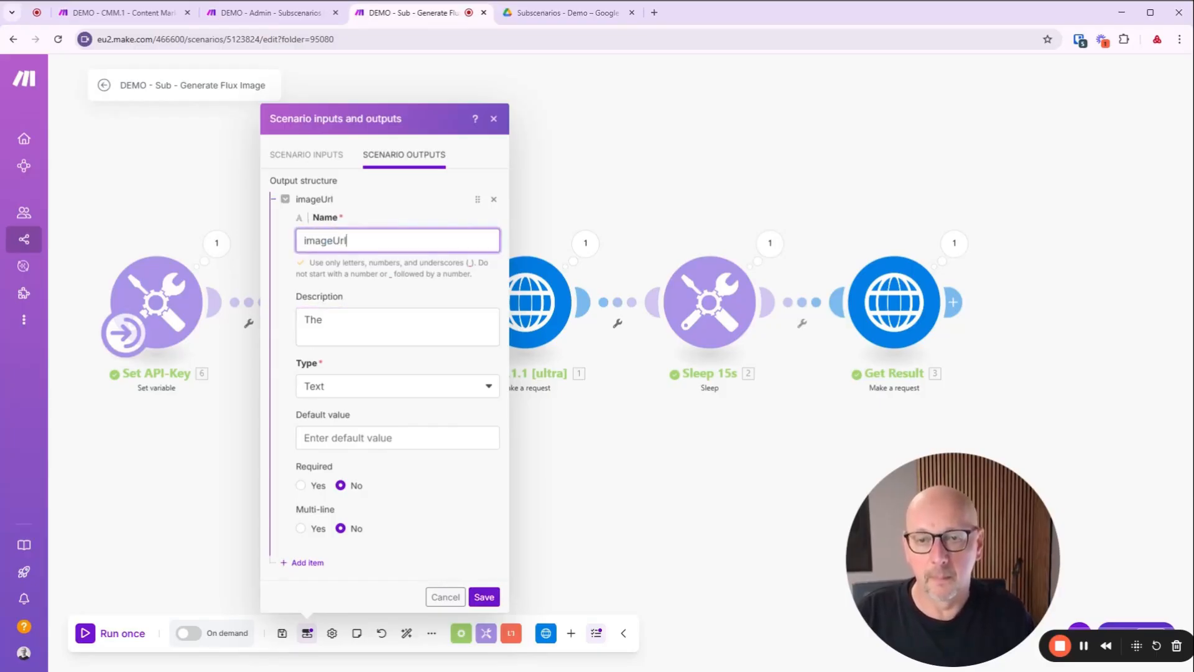
# Step: Describe the imageUrl output as "The temporary URL of the generated image.", make it required and save the scenario outputs
pyautogui.press('Tab')
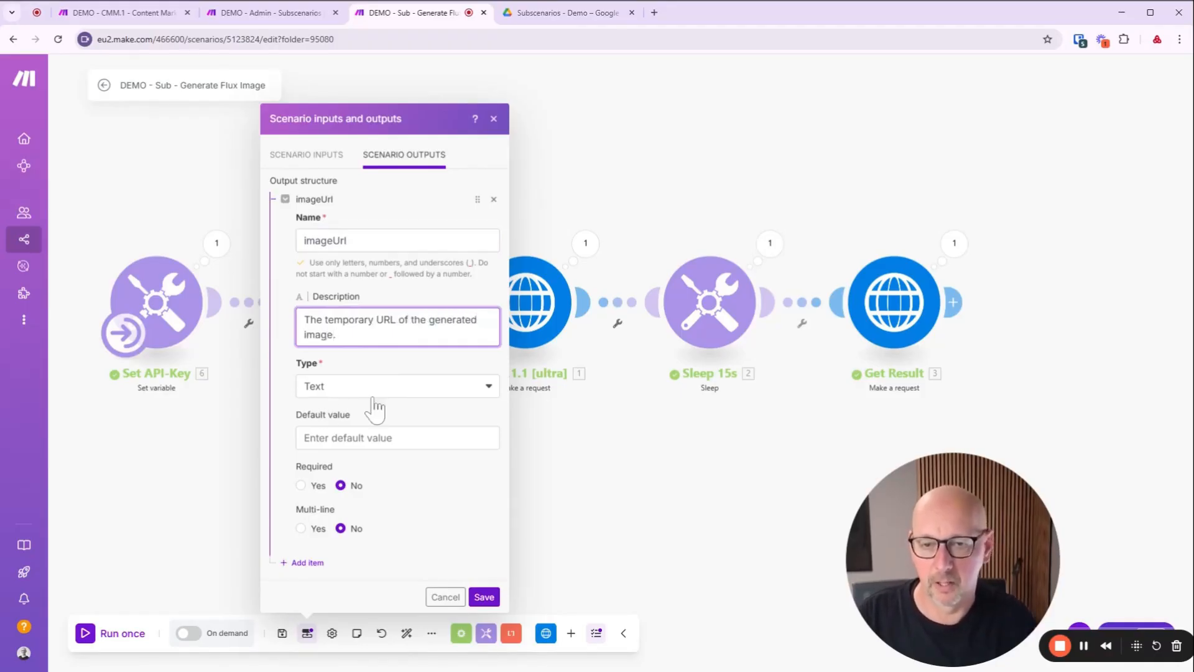
pyautogui.click(300, 486)
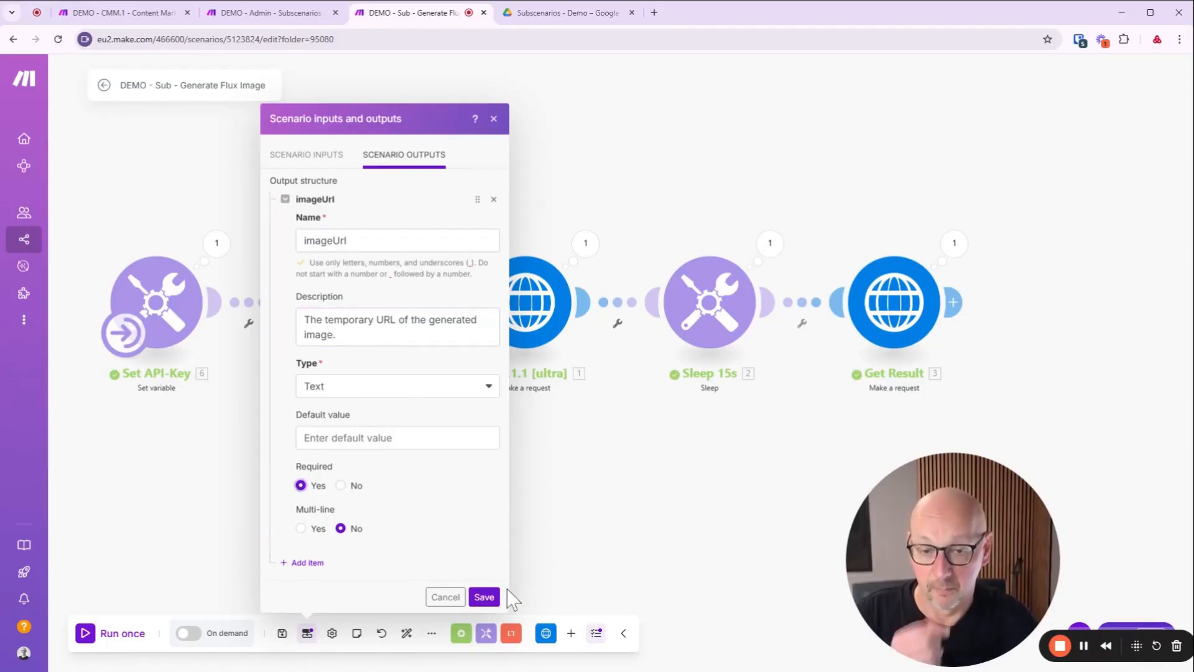
pyautogui.click(485, 598)
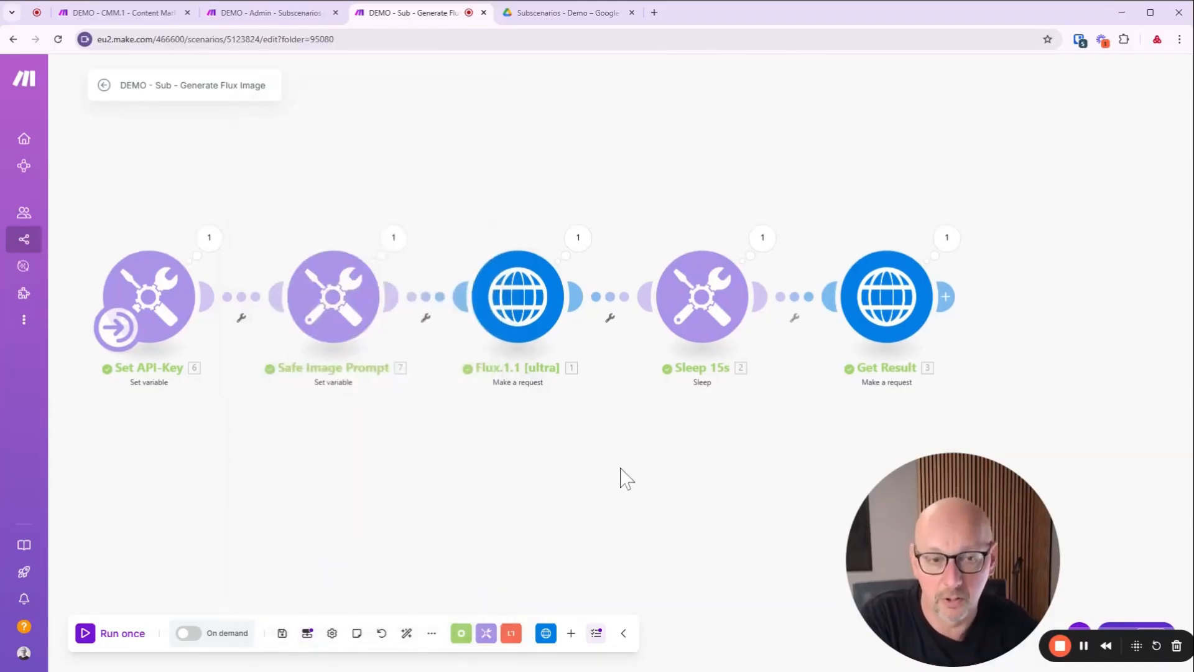
# Step: Add a Scenarios Return output module and attach it after the Get Result module
pyautogui.click(571, 633)
pyautogui.write('sce')
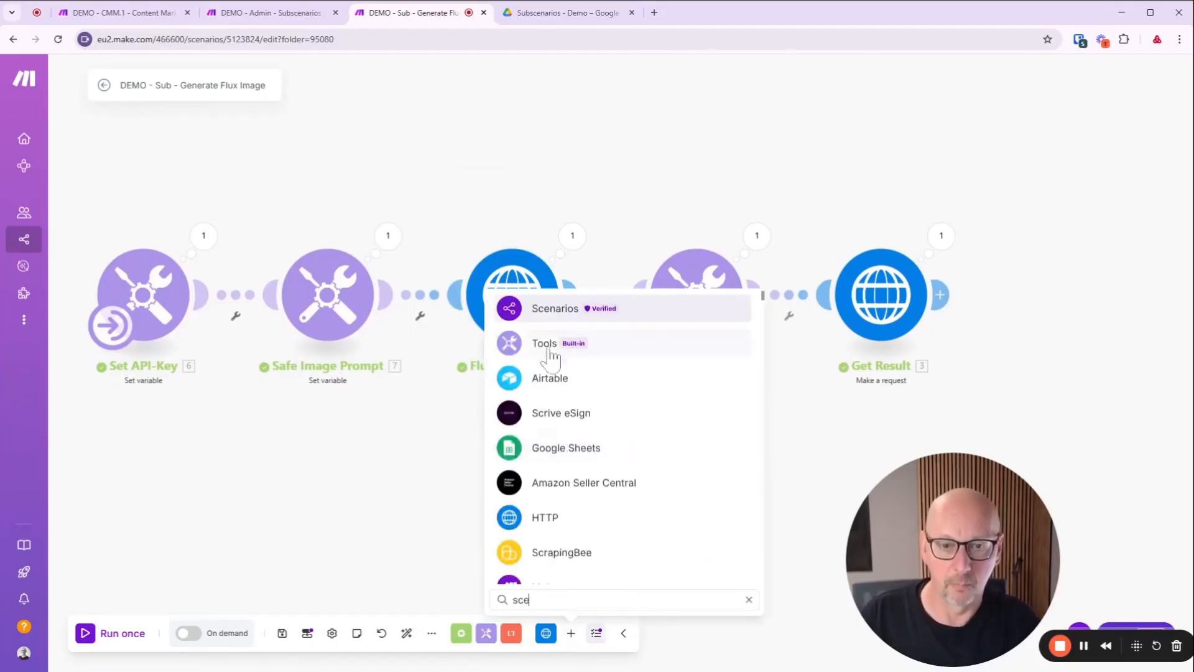
pyautogui.click(563, 314)
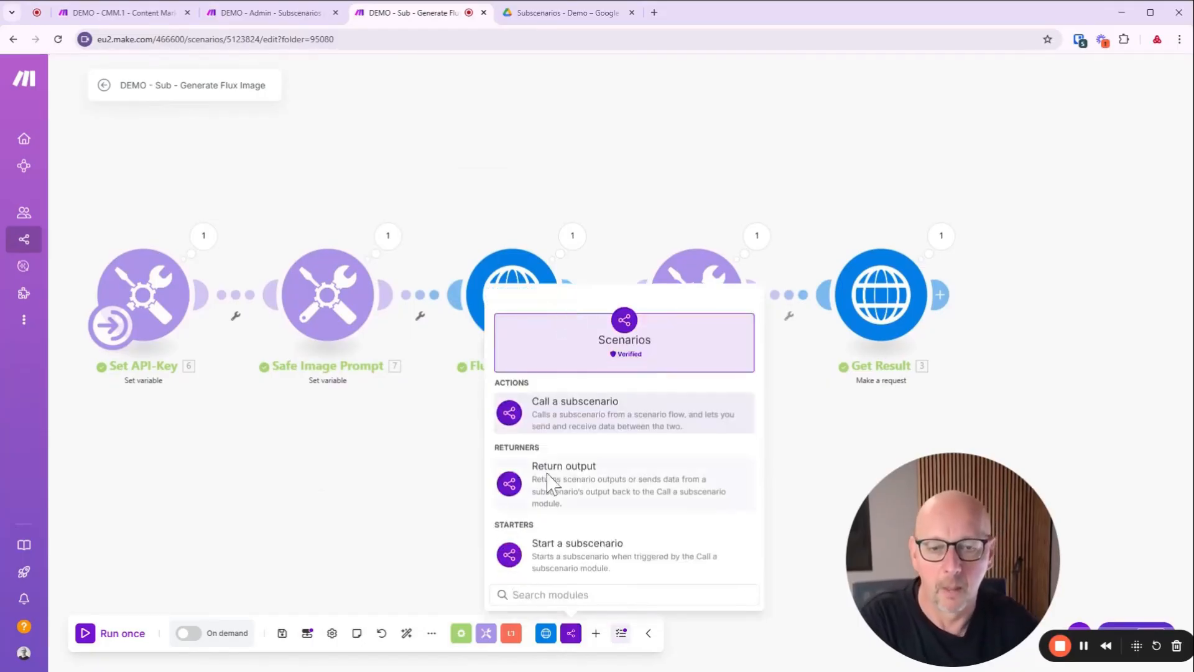
pyautogui.click(555, 496)
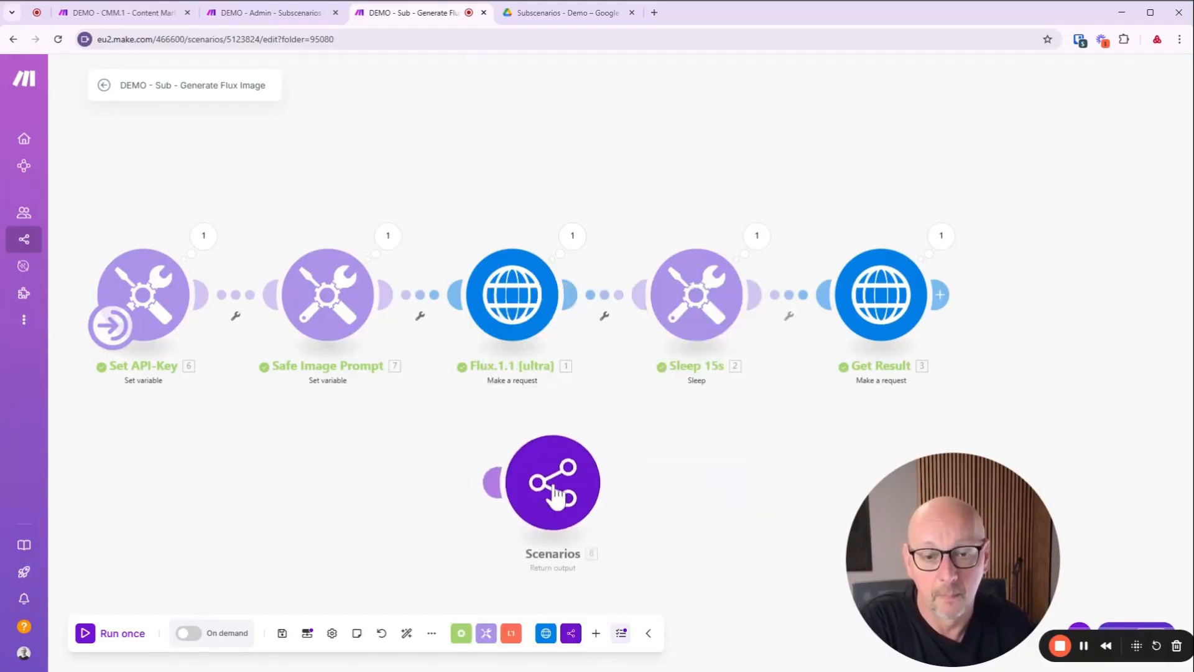
pyautogui.moveTo(552, 480); pyautogui.dragTo(1049, 305)
# Step: Map the Return output's imageUrl to data: result: sample from Get Result, then save the module and the scenario
pyautogui.click(1050, 305)
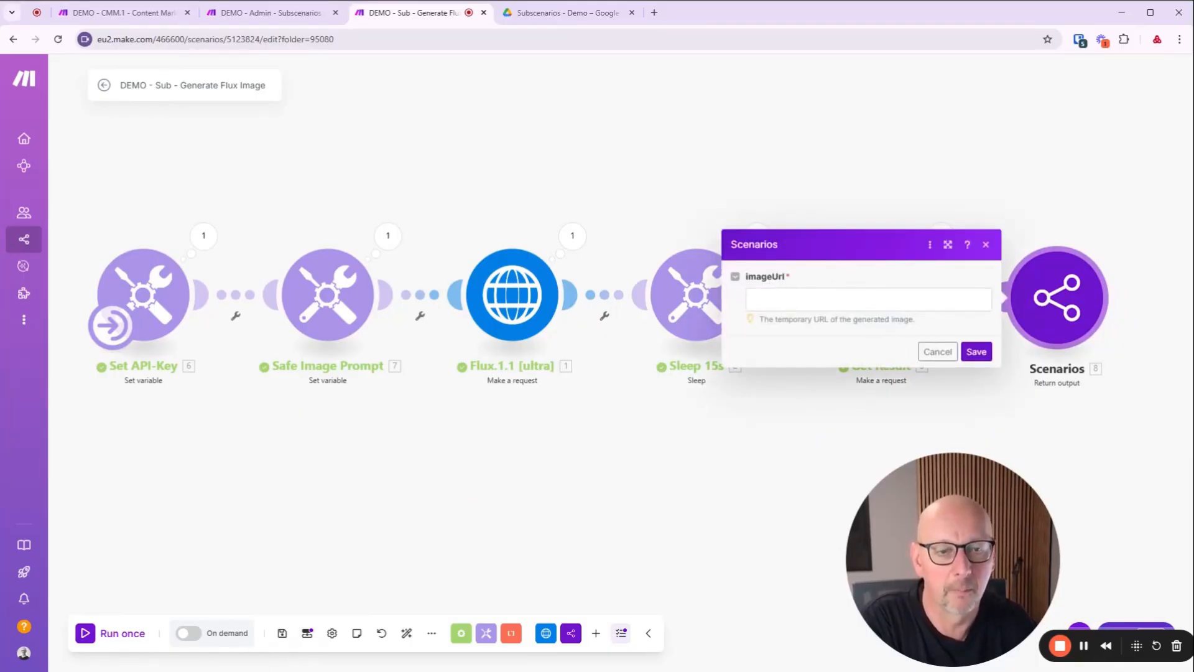
pyautogui.click(868, 299)
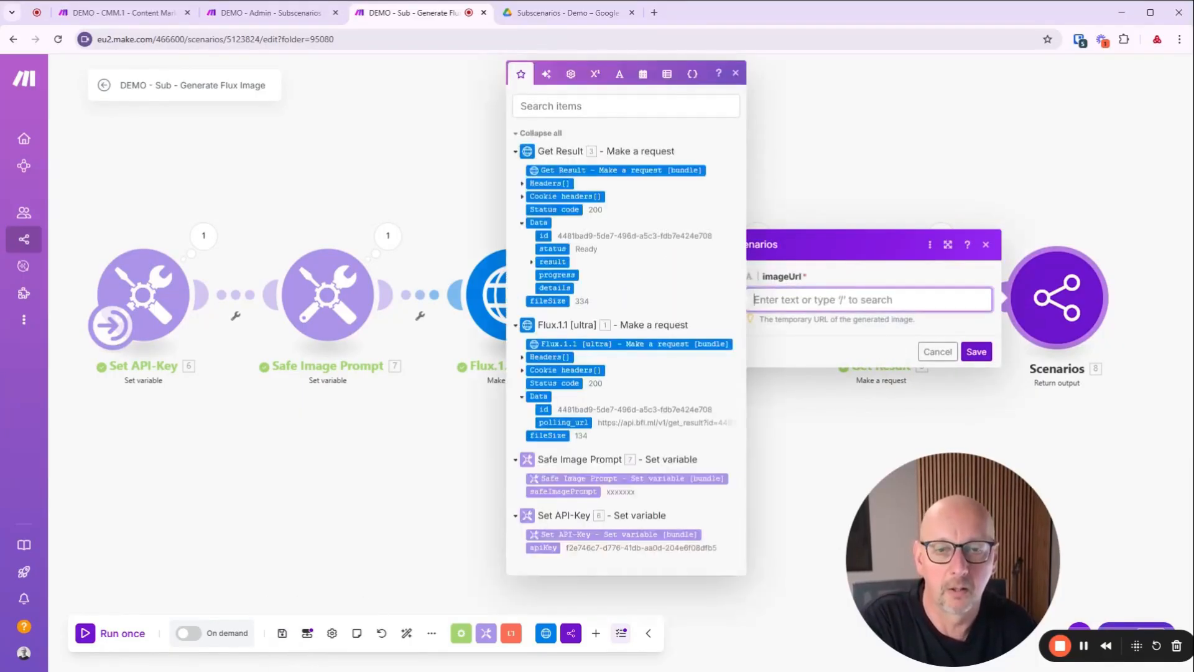
pyautogui.click(532, 262)
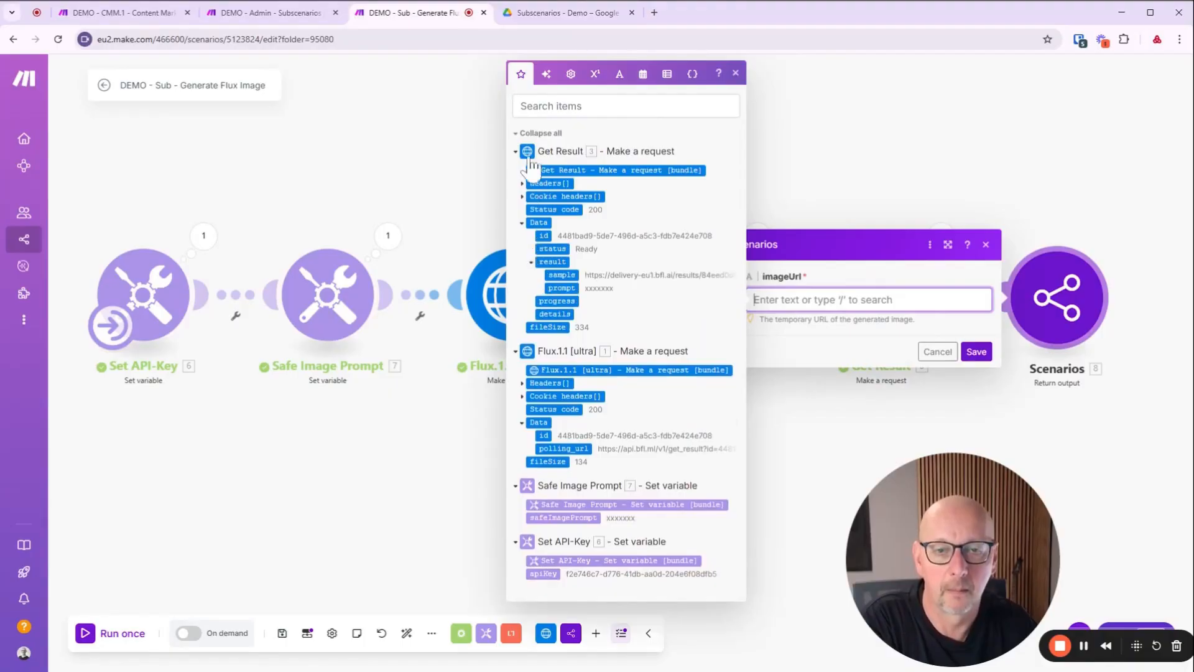
pyautogui.click(563, 275)
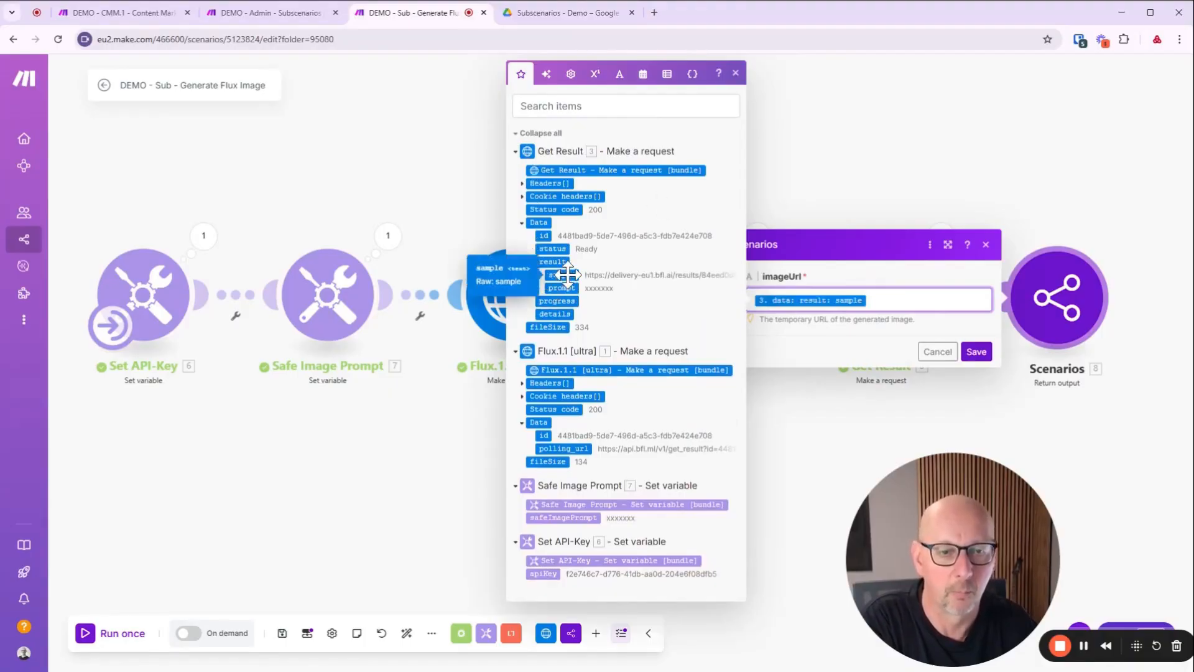
pyautogui.click(976, 351)
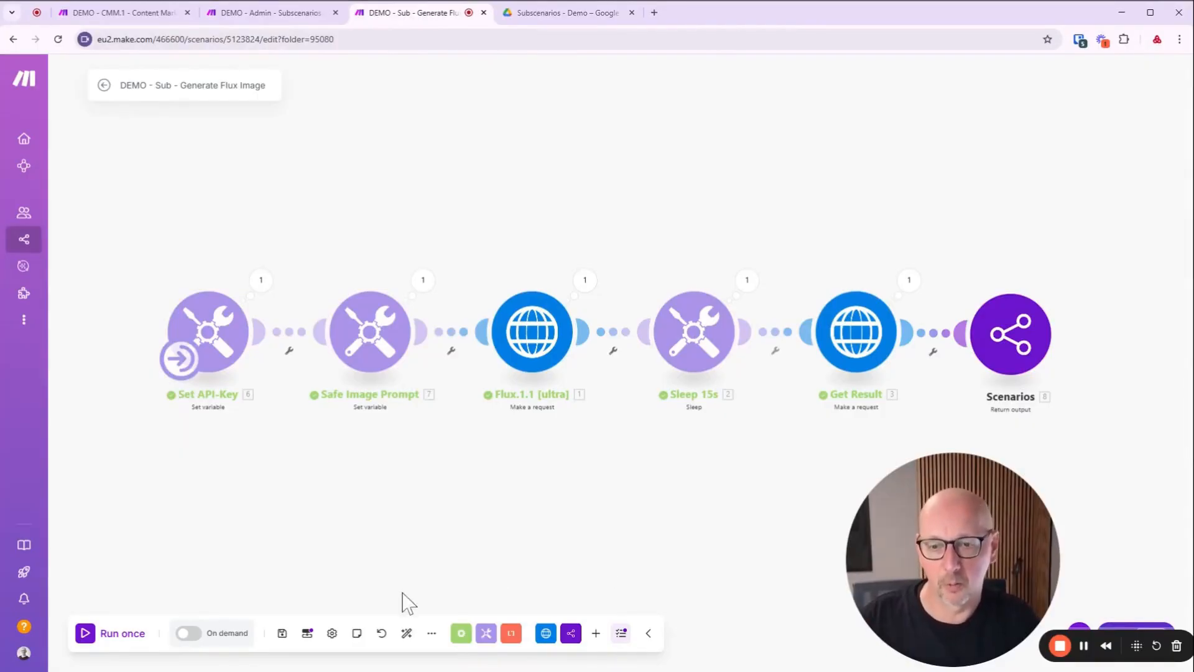
pyautogui.click(282, 634)
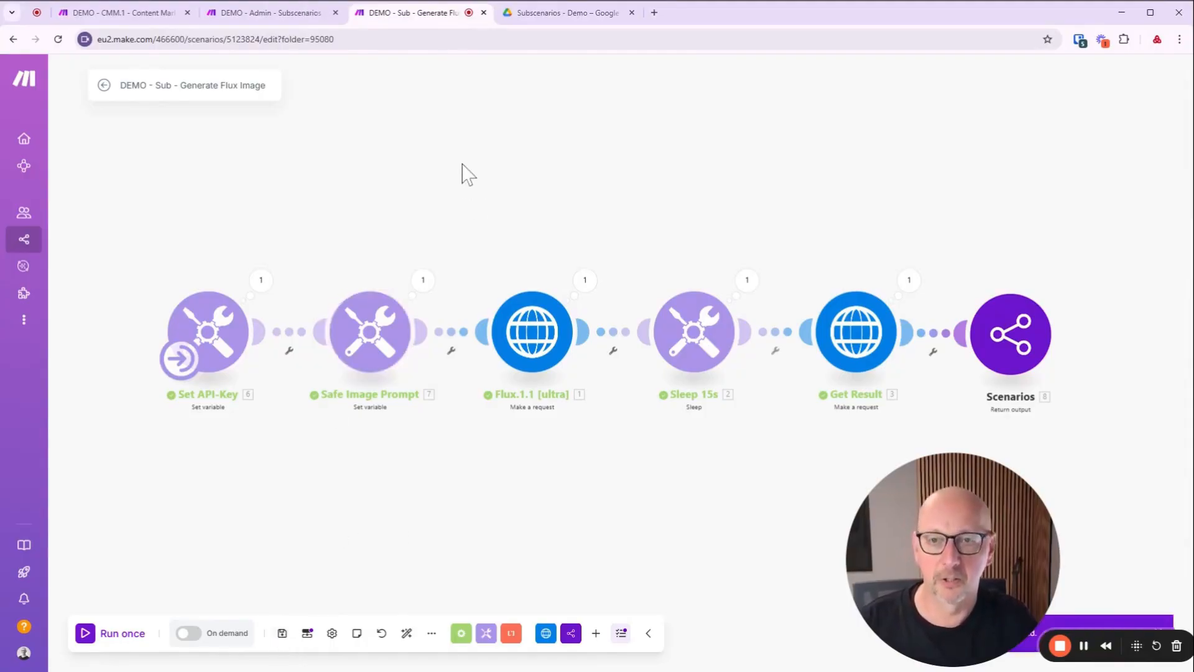
# Step: Switch to the DEMO - Admin - Subscenarios scenario and delete the Set API-Key module despite its references
pyautogui.click(268, 15)
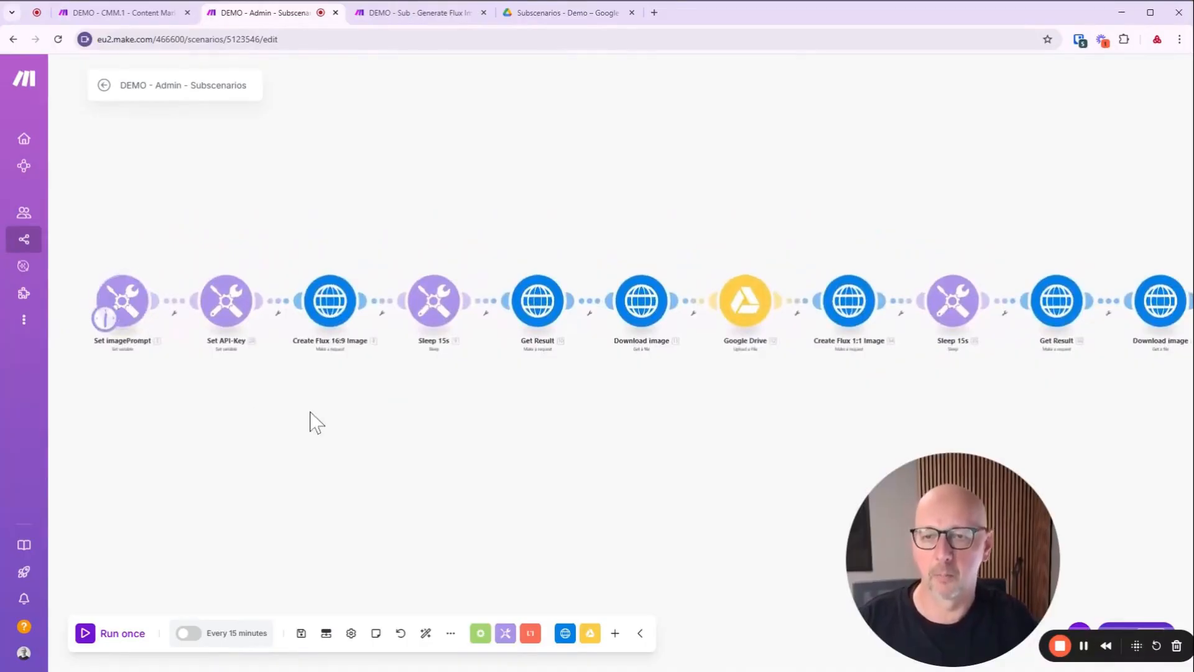
pyautogui.rightClick(227, 294)
pyautogui.click(279, 445)
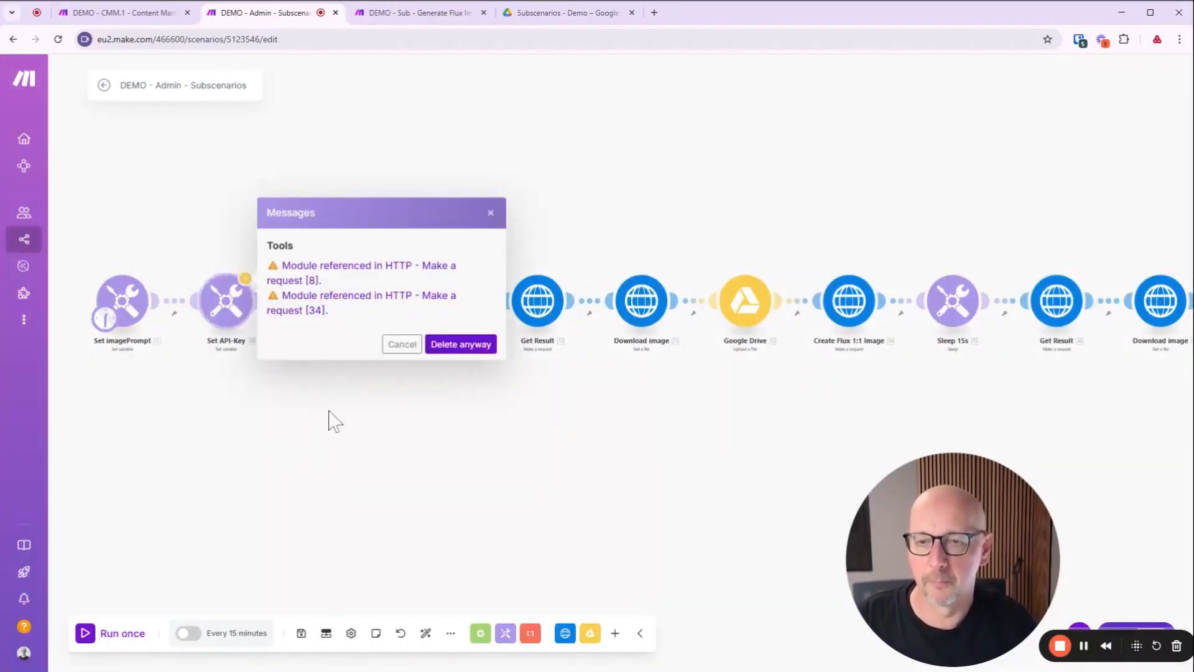
pyautogui.click(463, 346)
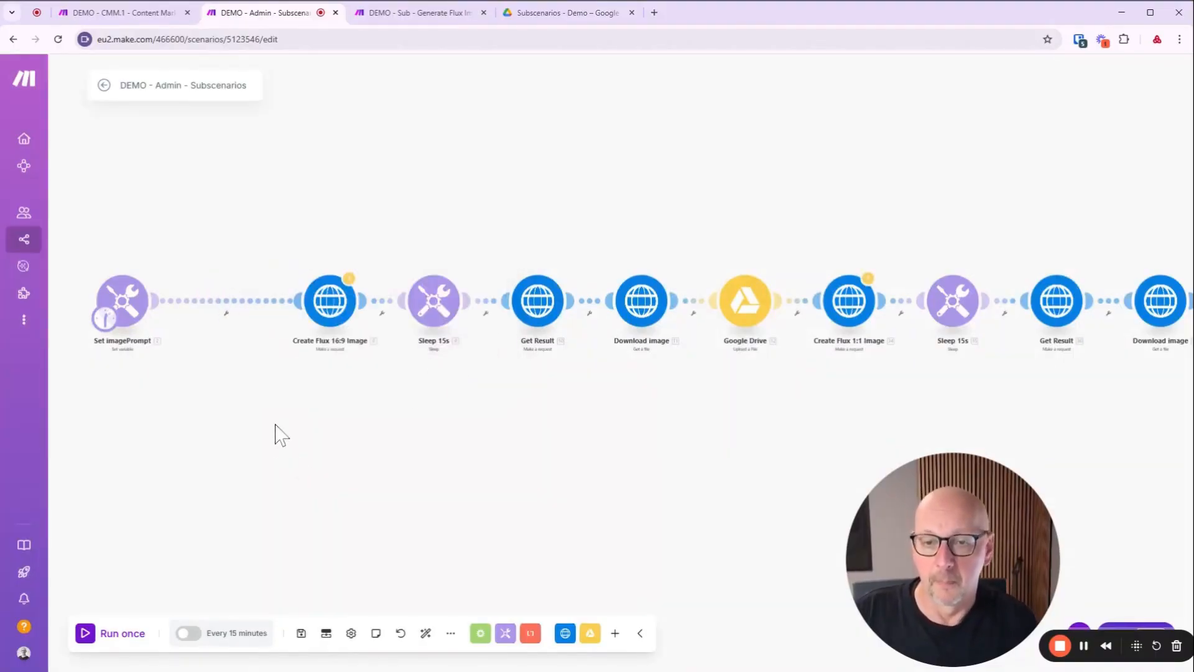
# Step: Delete the Create Flux 16:9 Image module together with the Sleep 15s and Get Result modules directly after it
pyautogui.moveTo(301, 398); pyautogui.dragTo(620, 194)
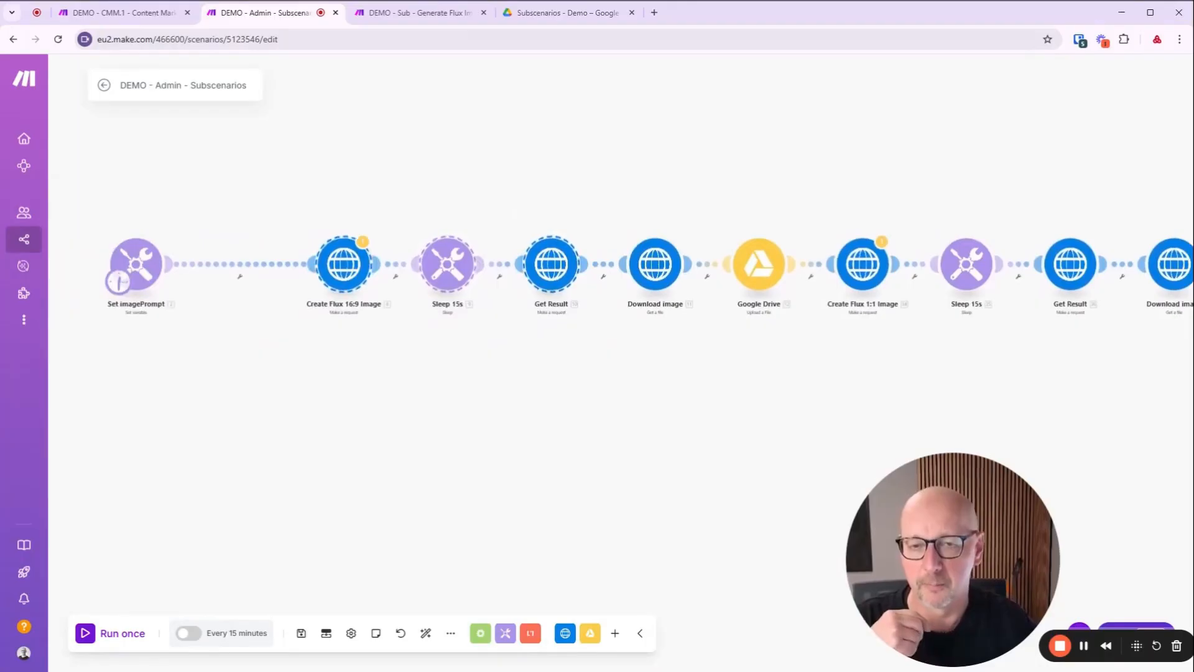
pyautogui.rightClick(356, 283)
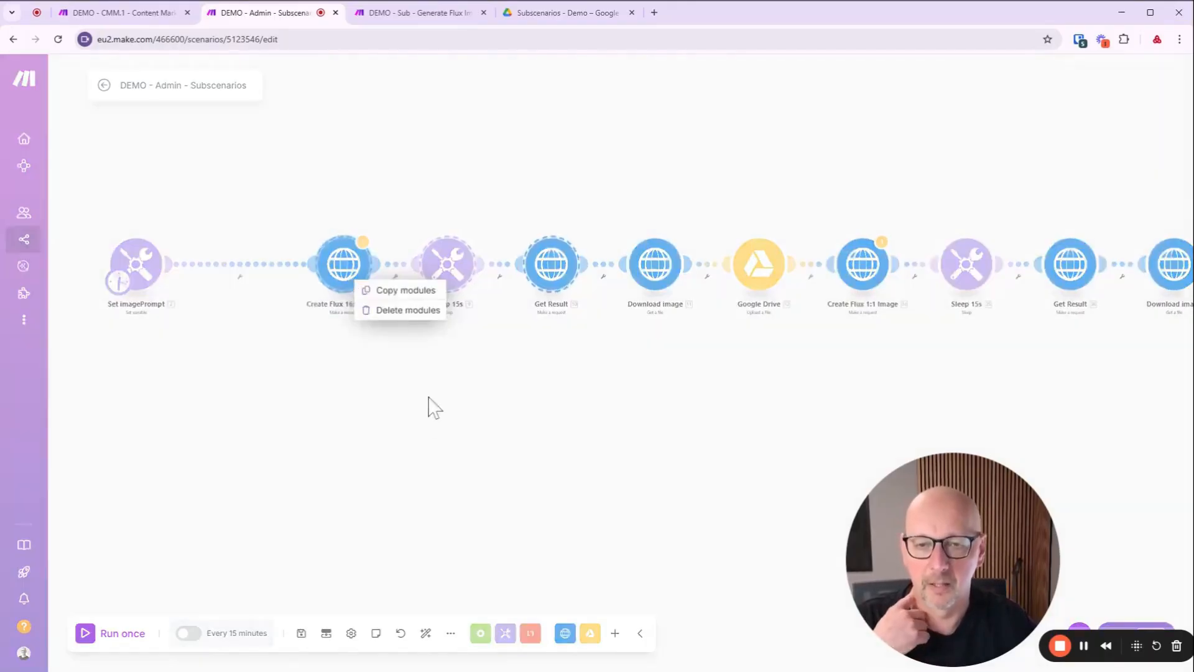
pyautogui.click(407, 310)
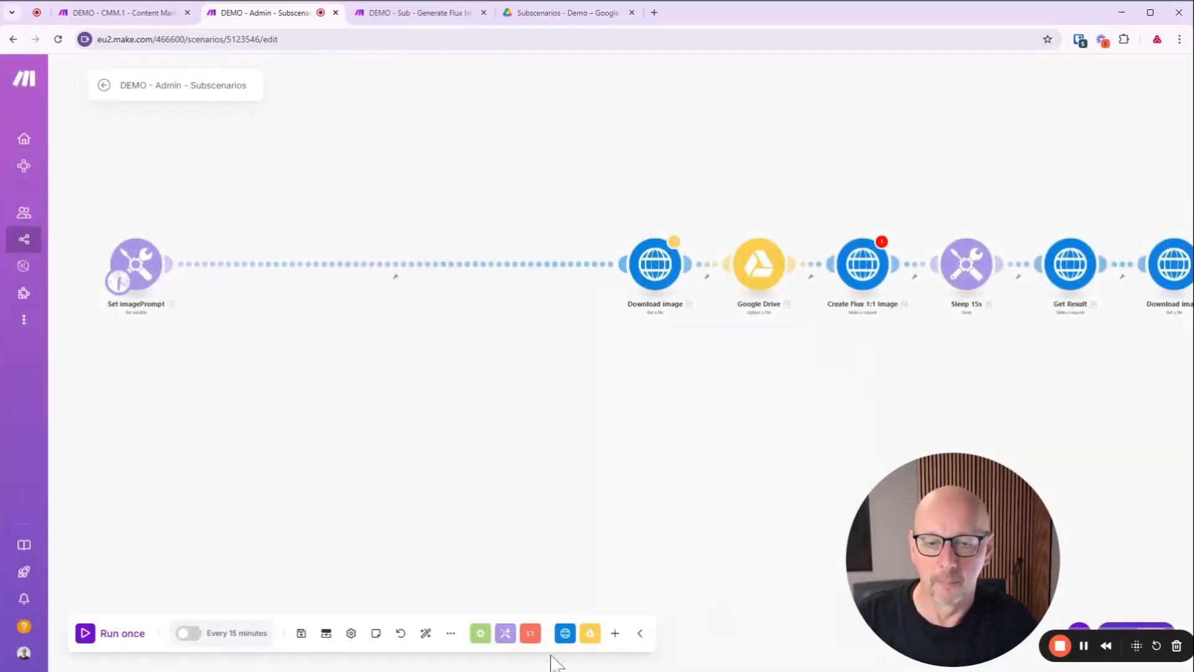
# Step: Insert a Scenarios Call a subscenario module between Set imagePrompt and the first Download image module
pyautogui.click(615, 633)
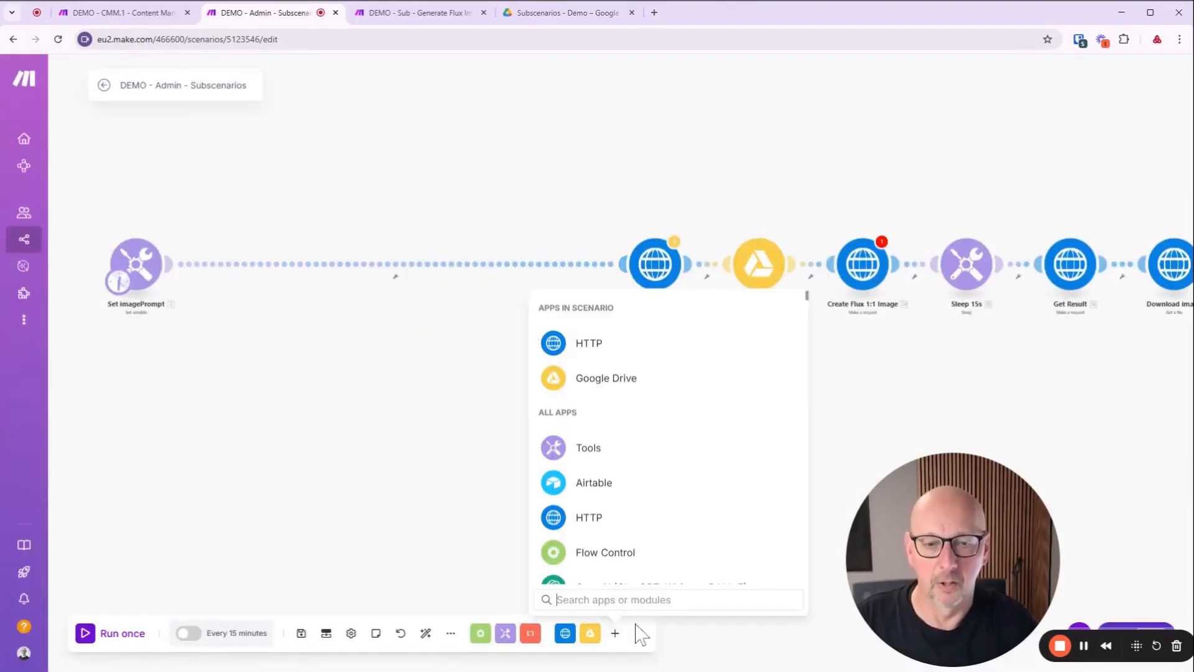
pyautogui.write('sc')
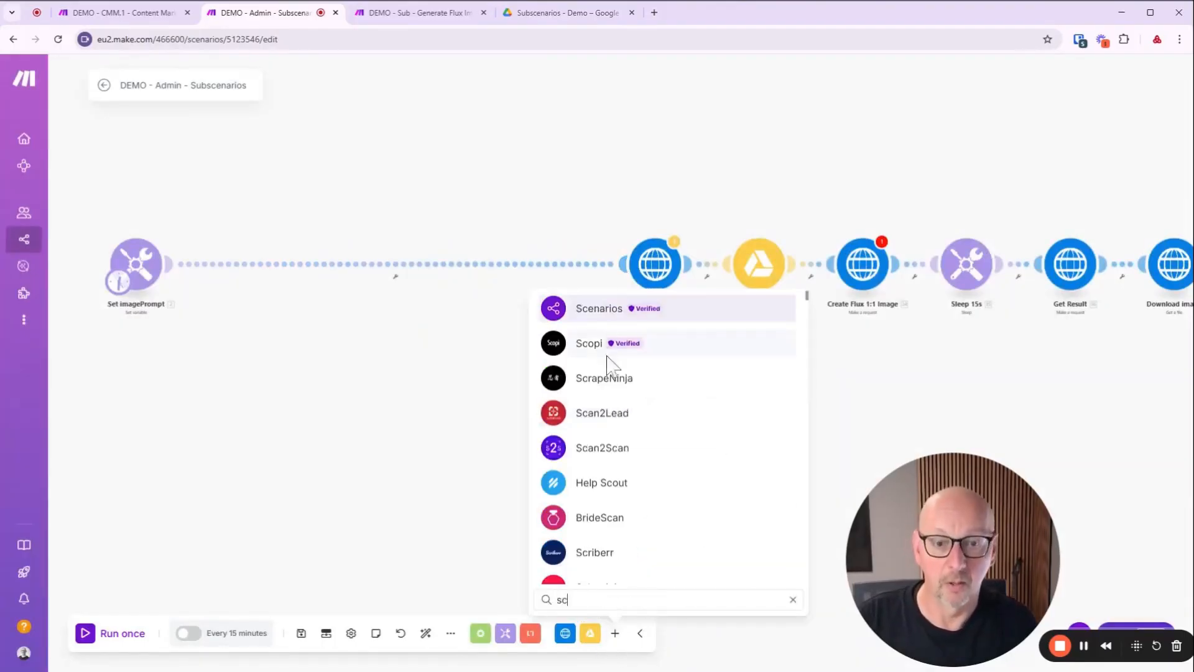
pyautogui.click(600, 309)
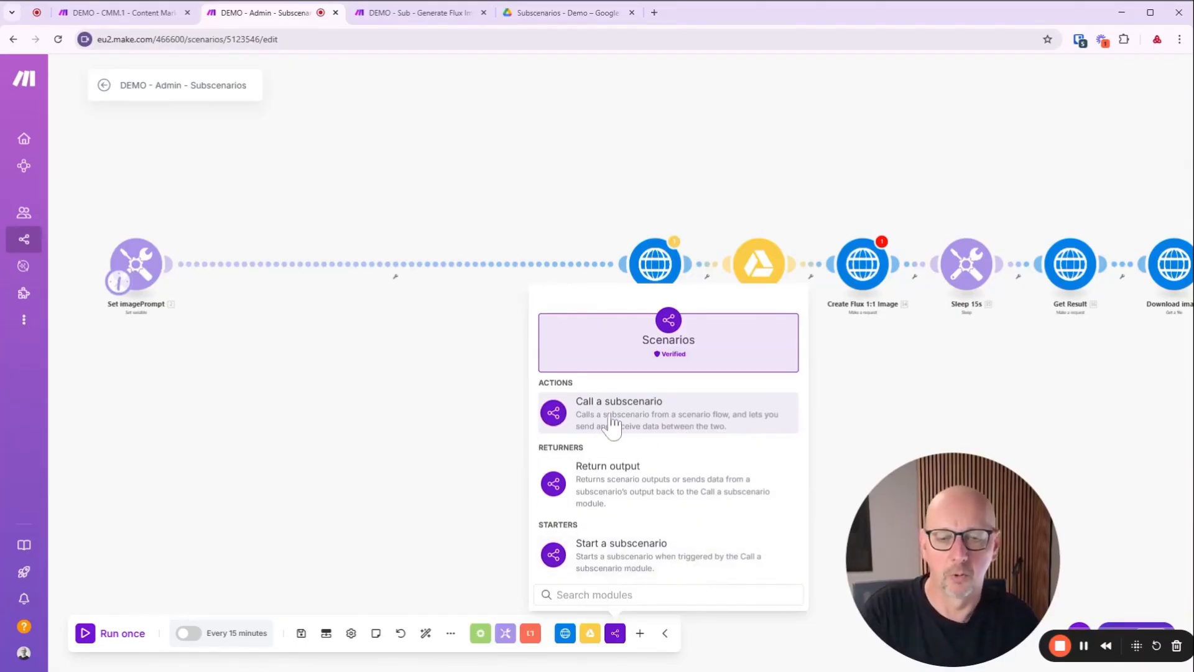
pyautogui.click(643, 424)
pyautogui.moveTo(639, 429); pyautogui.dragTo(348, 277)
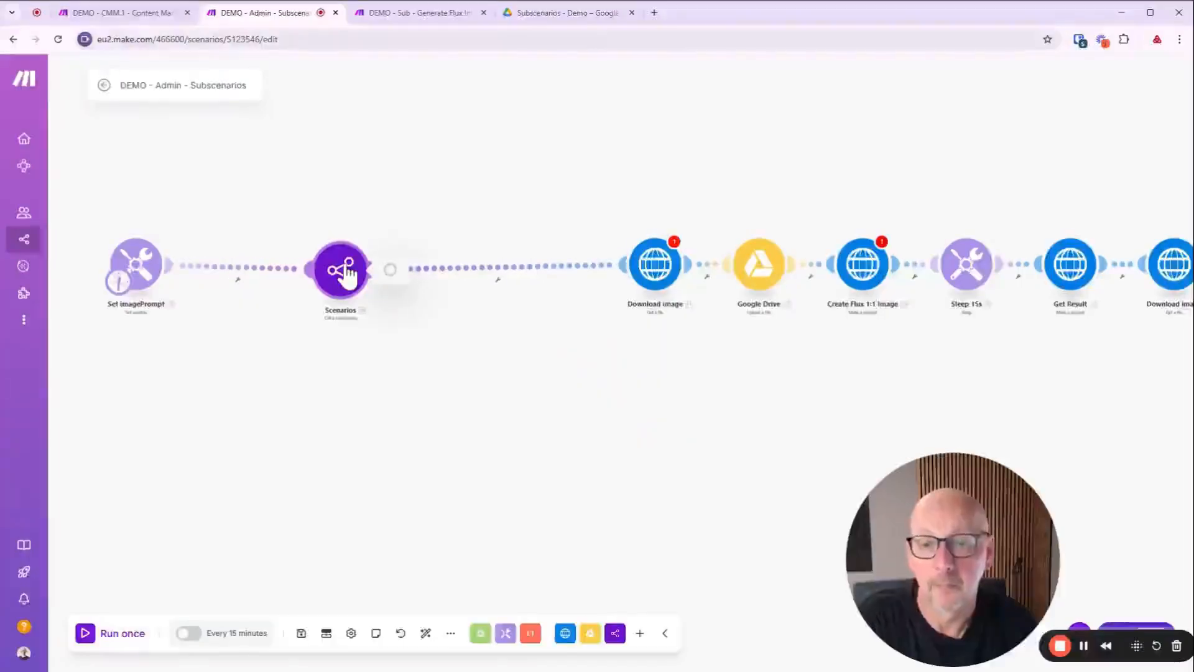
# Step: Choose DEMO - Sub - Generate Flux Image as the scenario run by the new Call a subscenario module
pyautogui.click(346, 271)
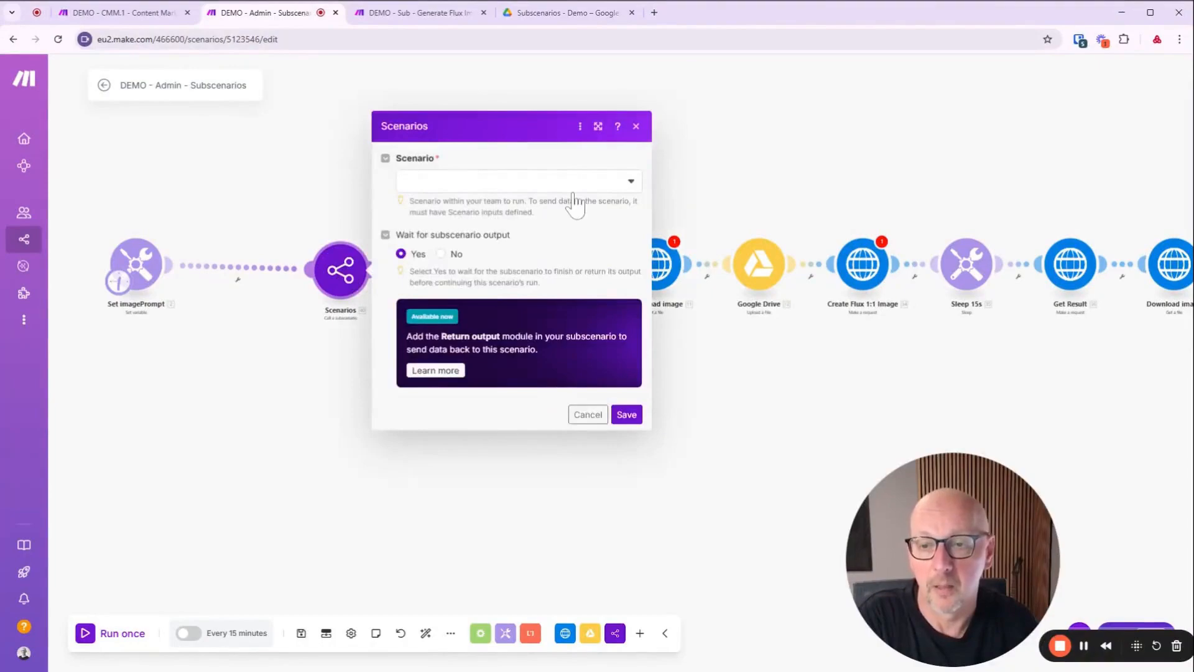
pyautogui.click(498, 185)
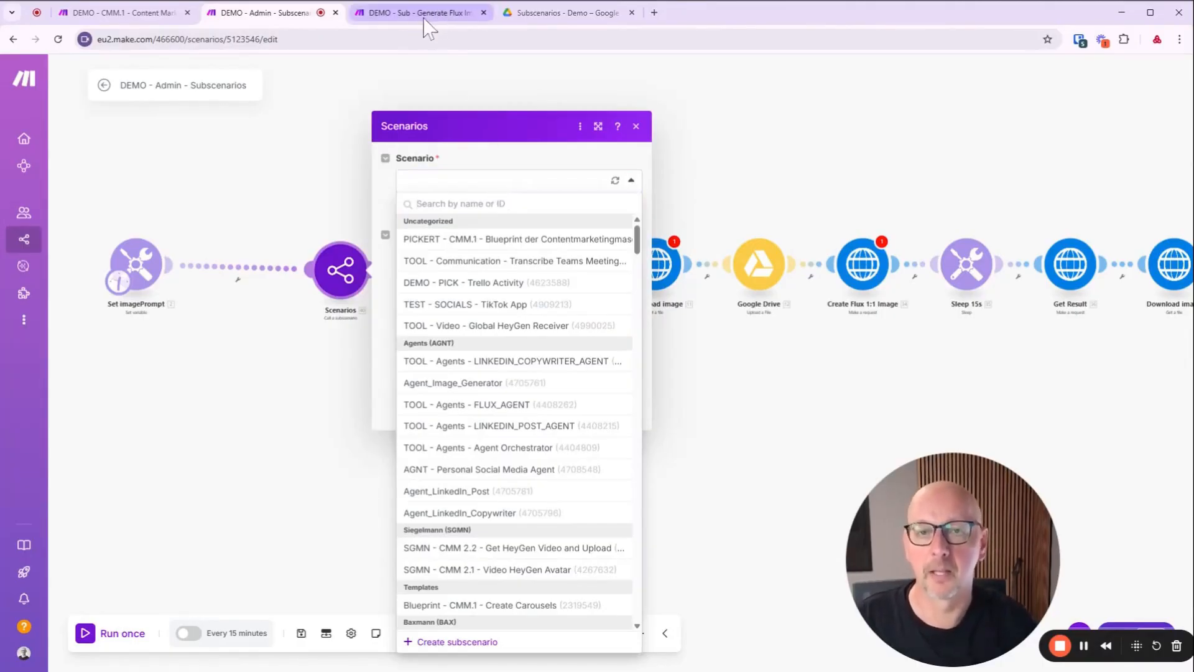
pyautogui.write('sub')
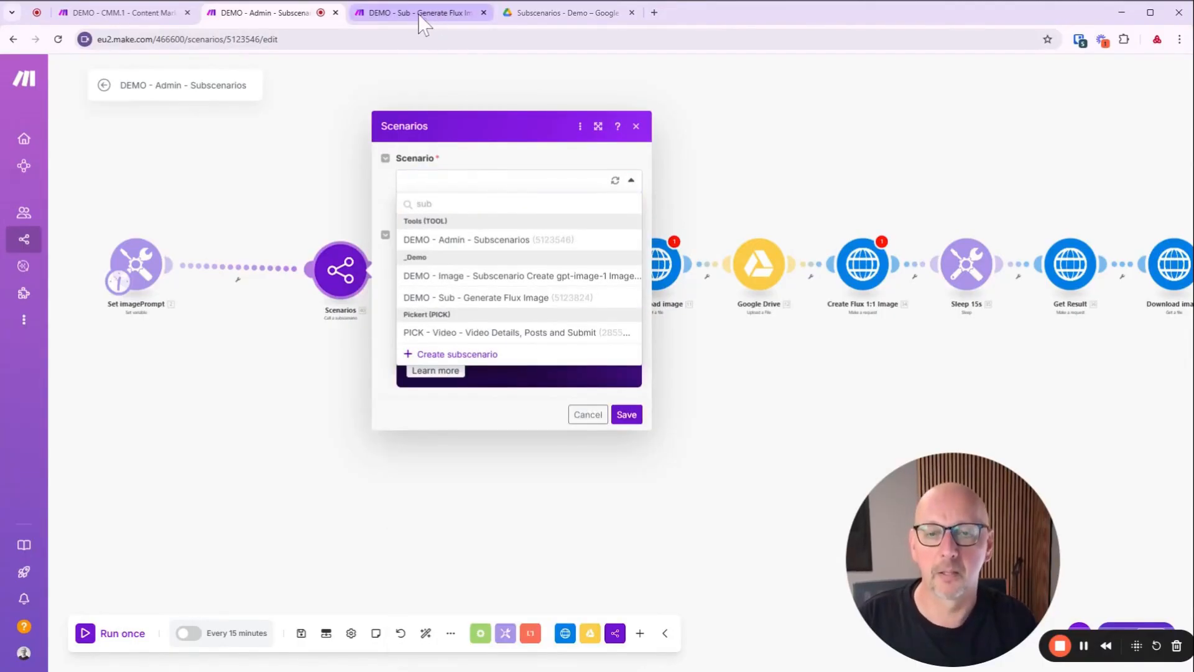
pyautogui.click(499, 298)
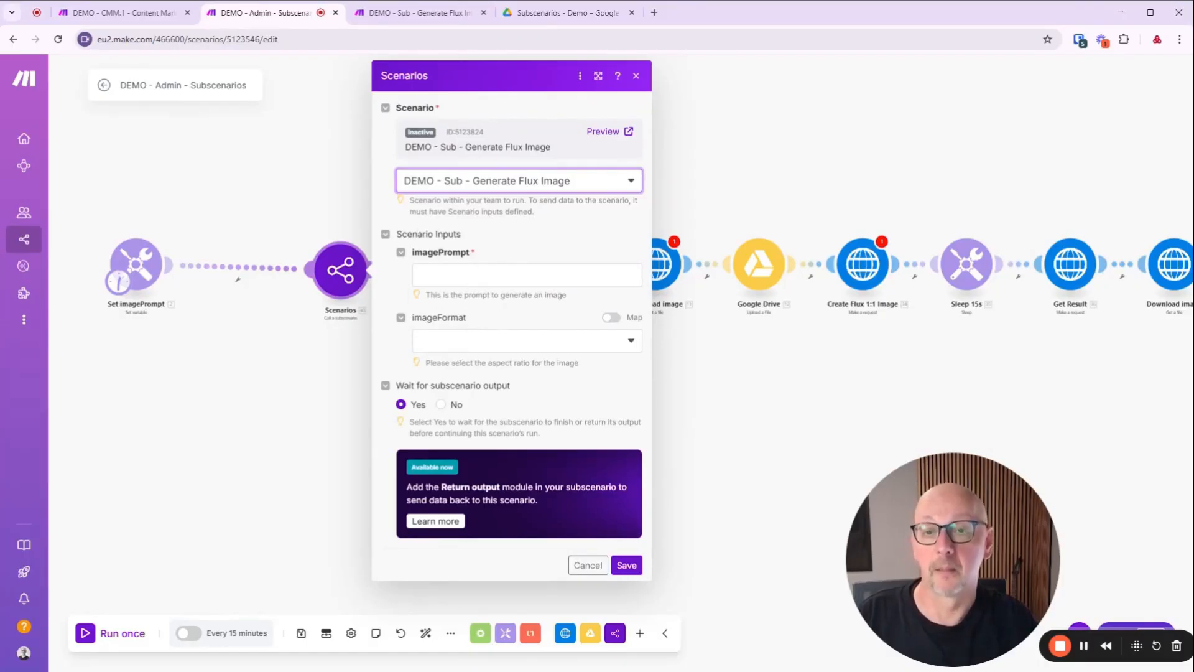
# Step: Map the subscenario's imagePrompt input to imagePrompt from Set imagePrompt, set imageFormat to 16:9, and save the module
pyautogui.click(527, 275)
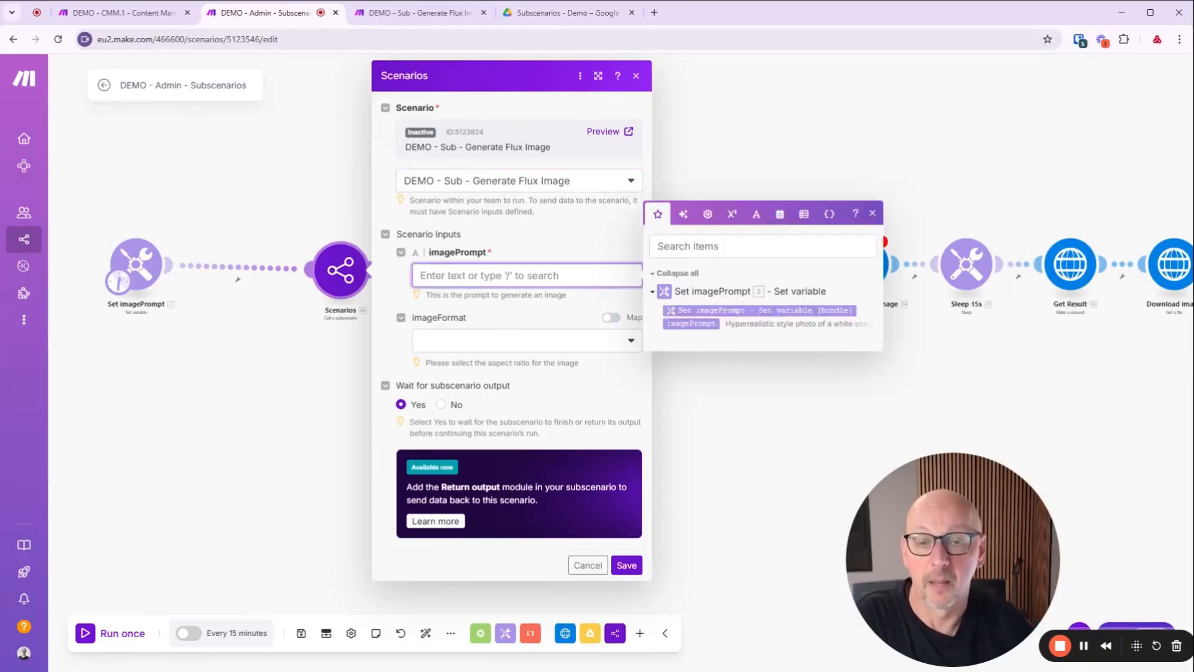
pyautogui.click(703, 323)
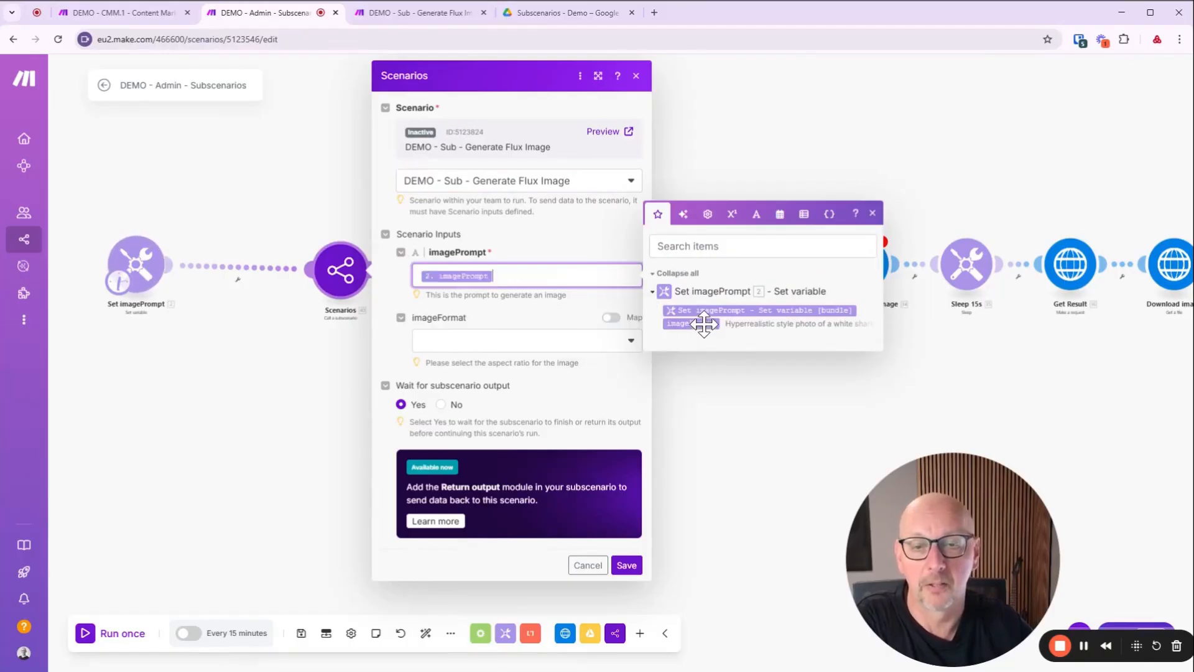
pyautogui.click(570, 344)
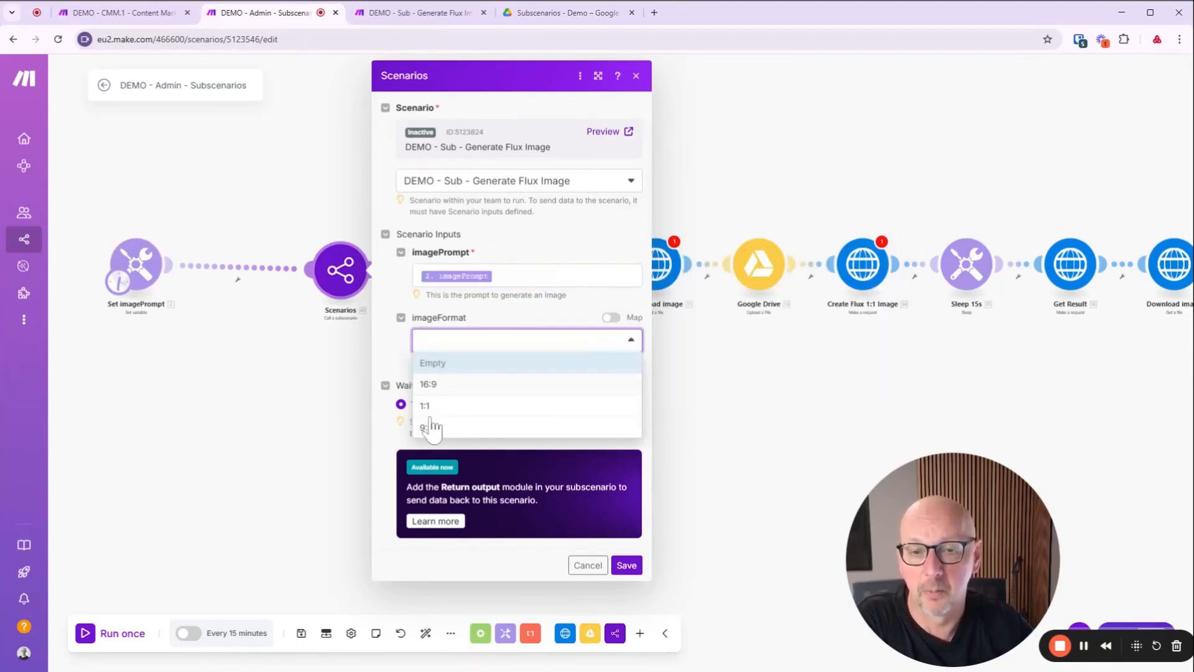
pyautogui.click(446, 385)
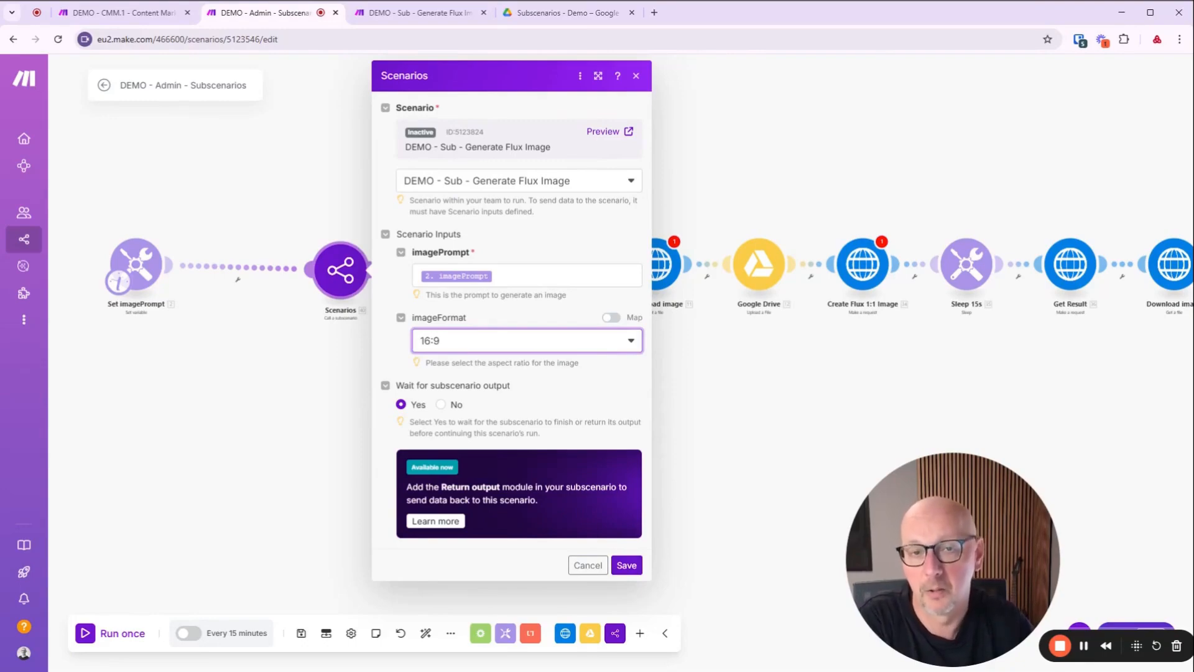
pyautogui.click(627, 566)
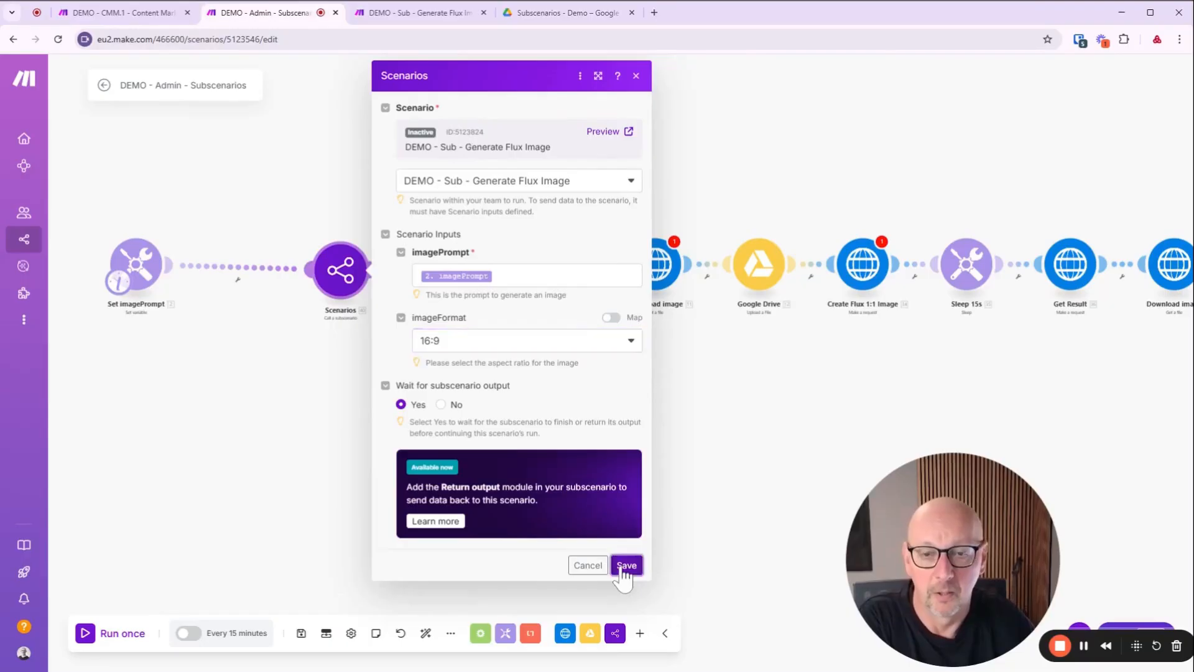
# Step: Replace the first Download image module's URL with imageUrl from the Call a subscenario module and save it
pyautogui.moveTo(578, 447); pyautogui.dragTo(466, 389)
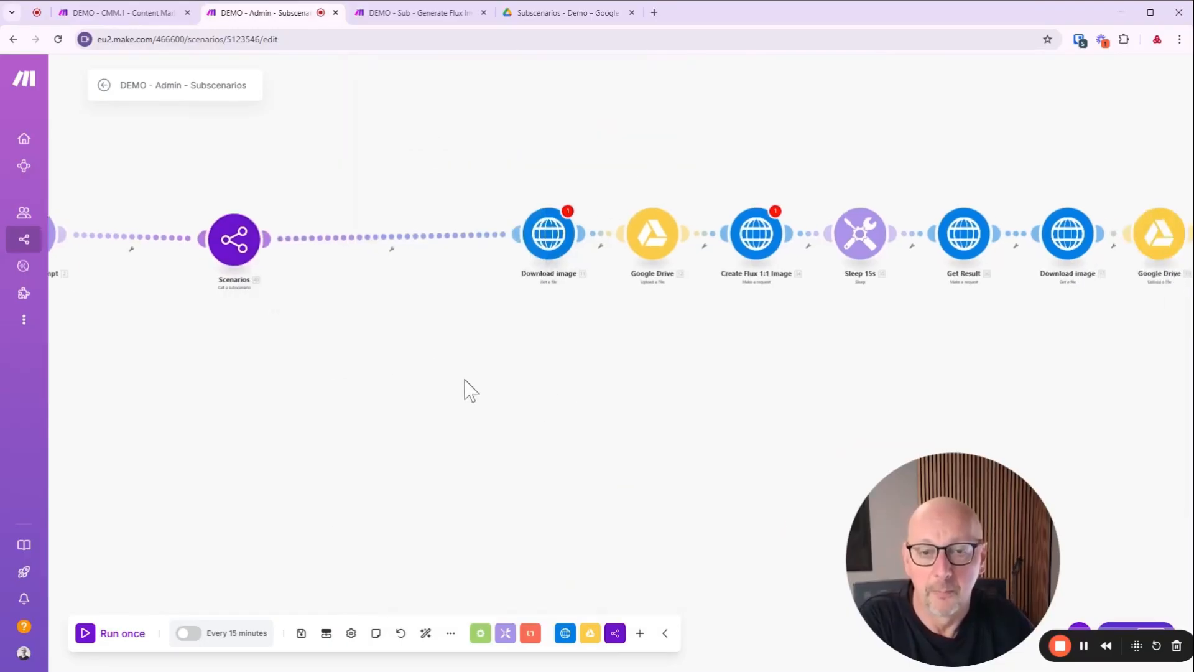
pyautogui.click(559, 241)
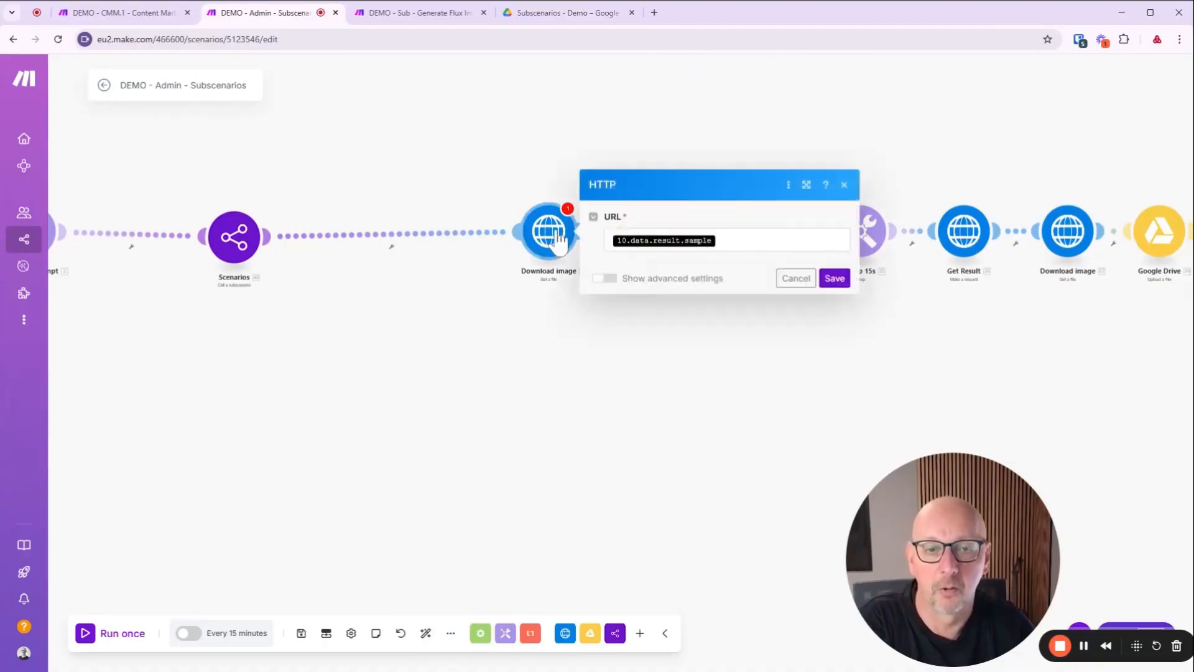
pyautogui.click(726, 240)
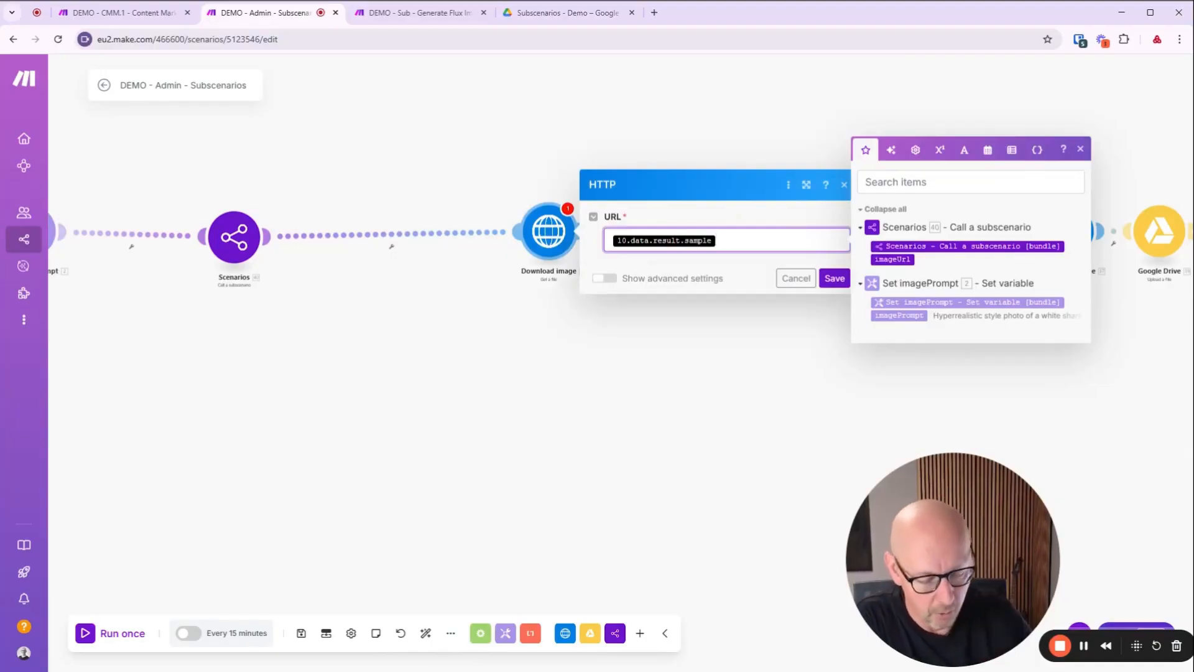
pyautogui.press('BackSpace')
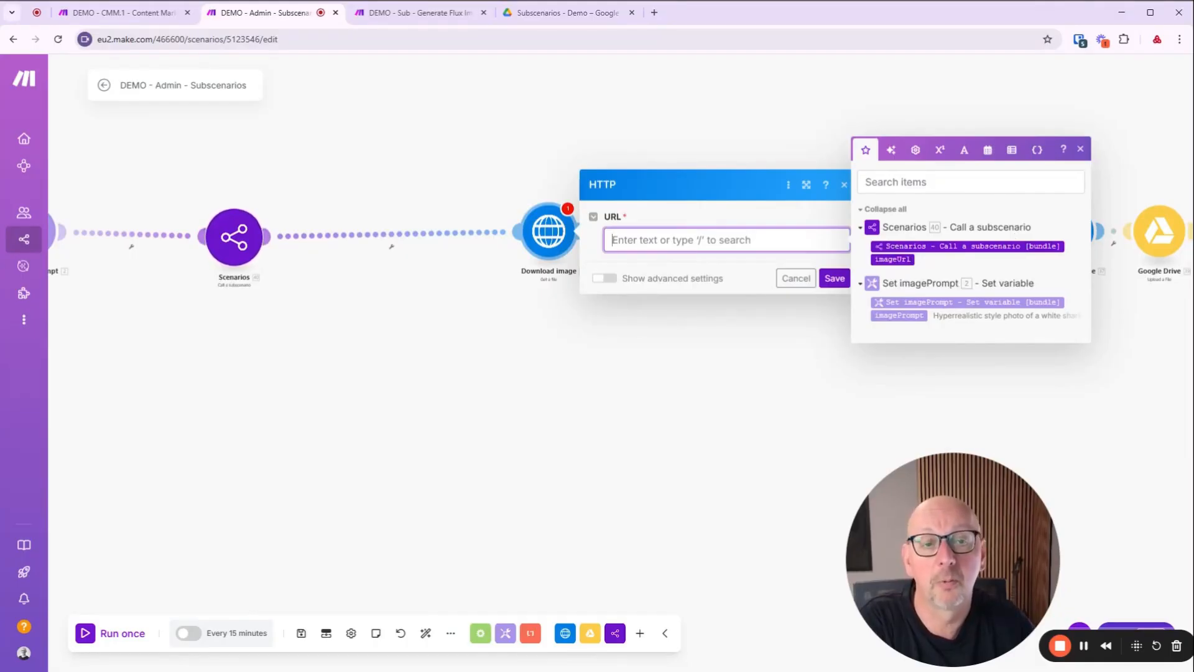
pyautogui.click(896, 259)
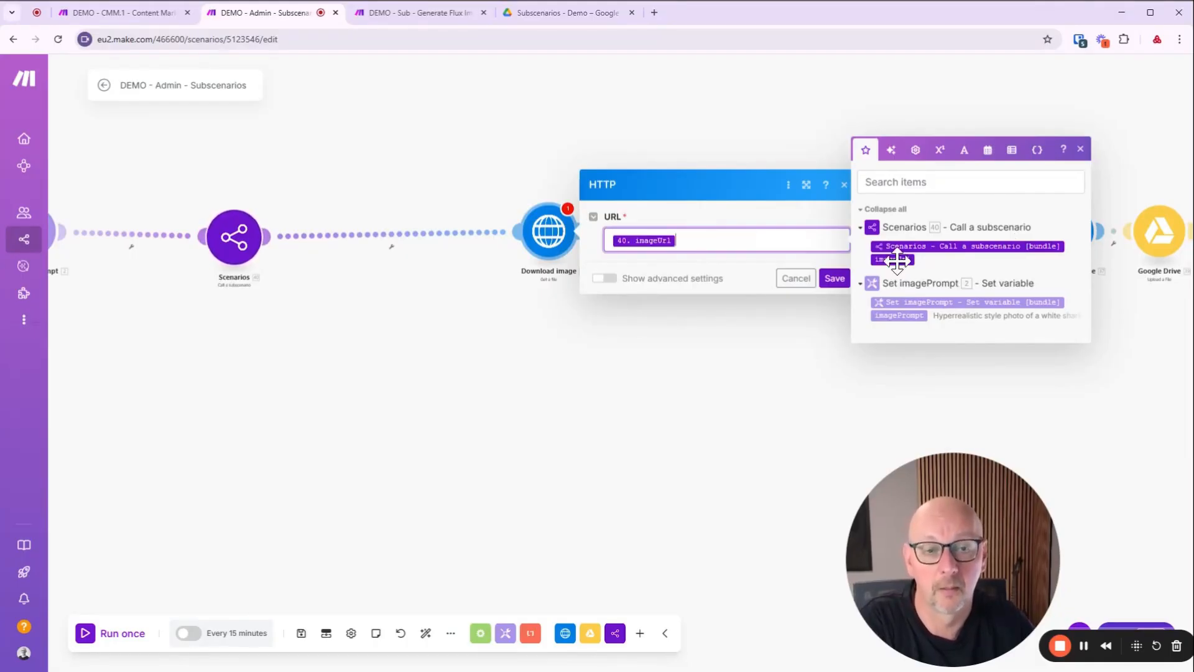
pyautogui.click(833, 278)
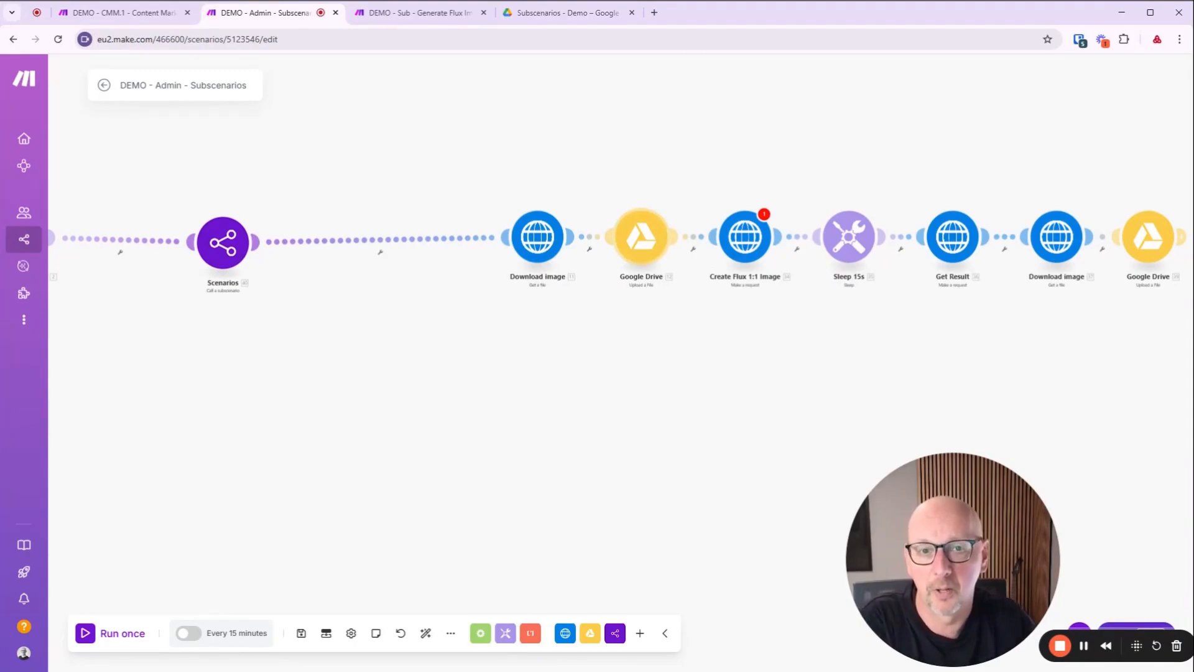
# Step: Delete the Create Flux 1:1 Image module together with the Sleep 15s and Get Result modules following it
pyautogui.moveTo(738, 341); pyautogui.dragTo(842, 157)
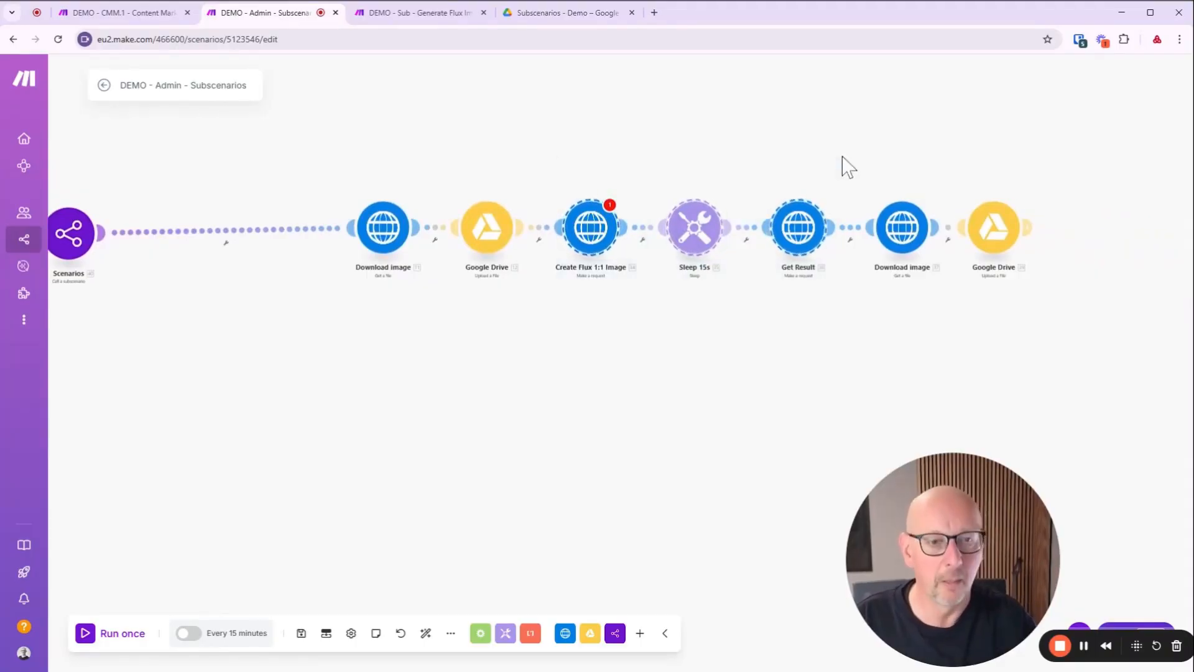
pyautogui.press('Delete')
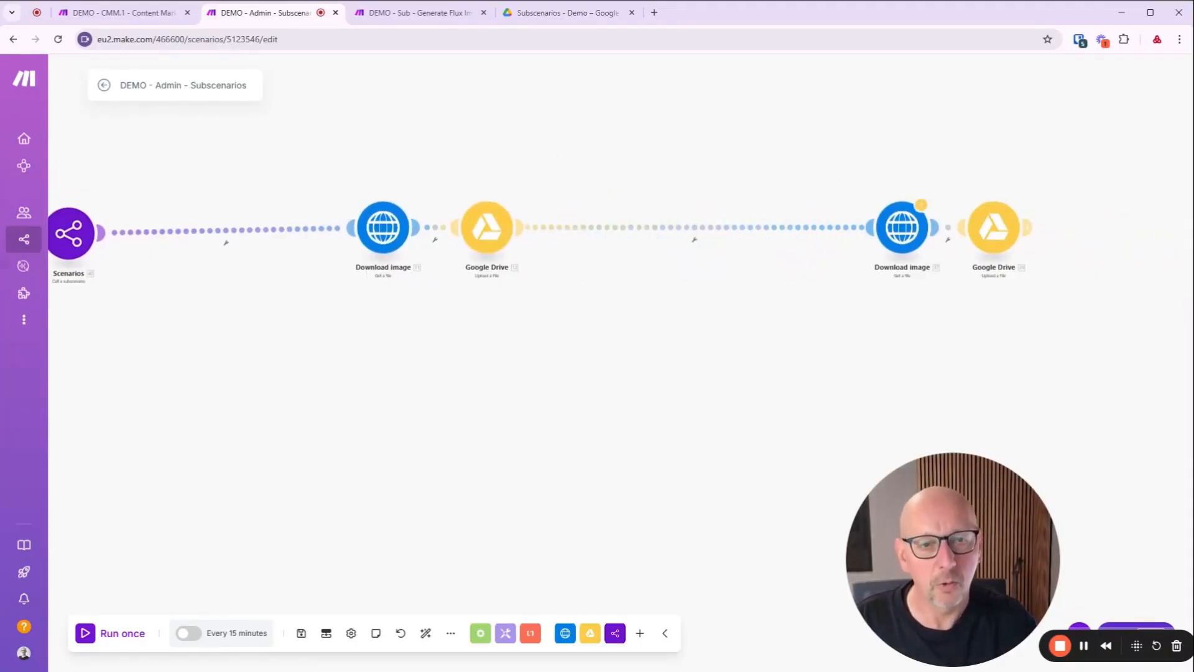
pyautogui.rightClick(906, 250)
pyautogui.click(613, 359)
# Step: Clone the Call a subscenario module and insert the copy between the first Google Drive module and the second Download image module
pyautogui.rightClick(76, 208)
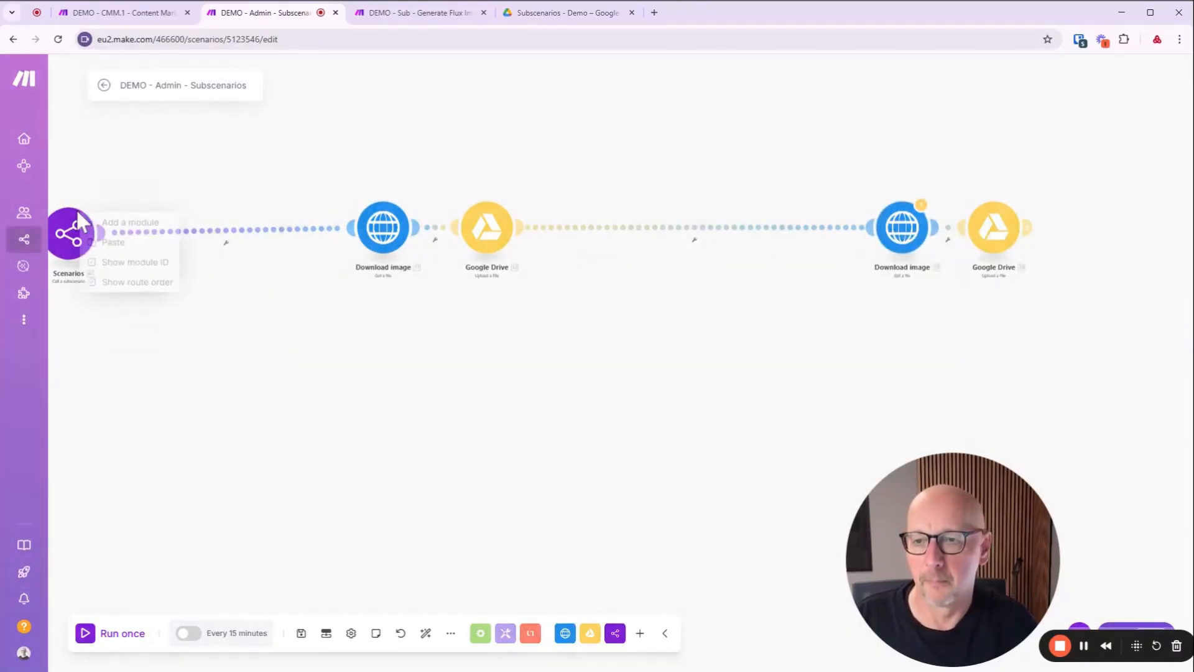
pyautogui.moveTo(99, 336); pyautogui.dragTo(235, 349)
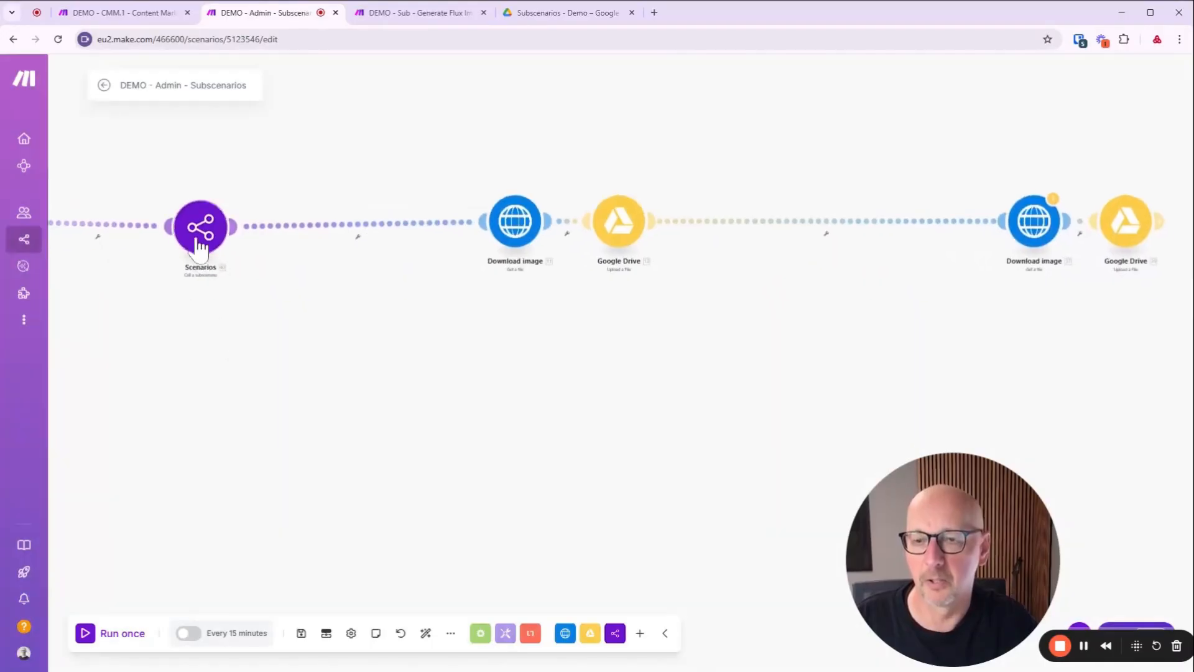
pyautogui.rightClick(200, 246)
pyautogui.click(243, 323)
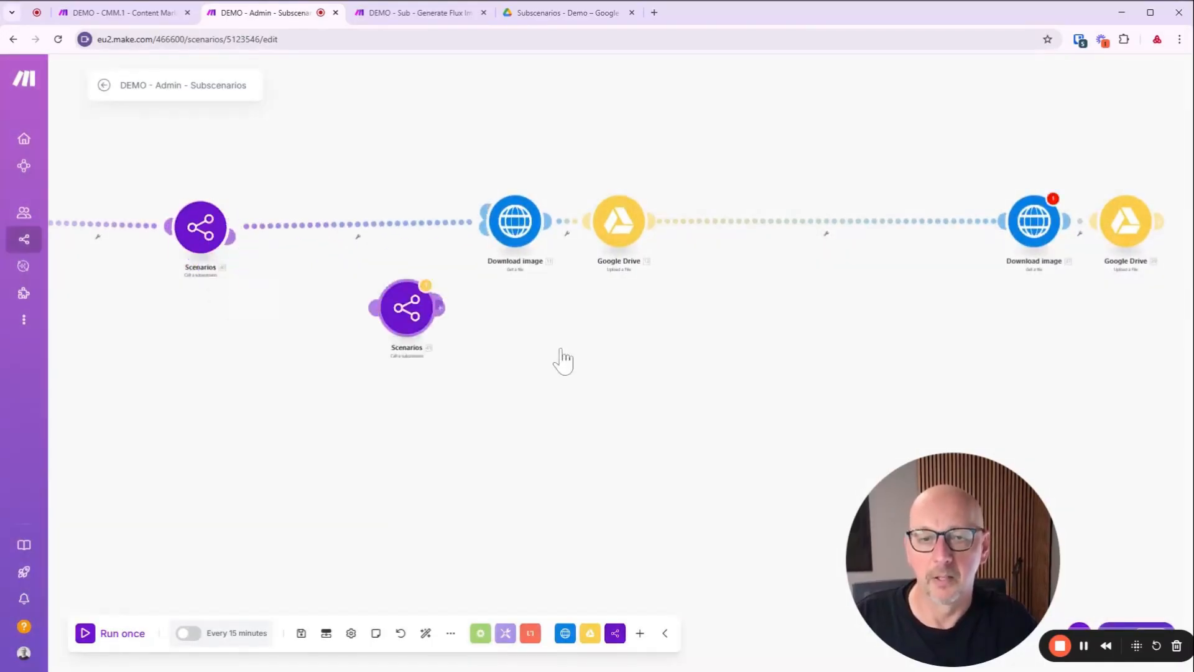
pyautogui.click(780, 215)
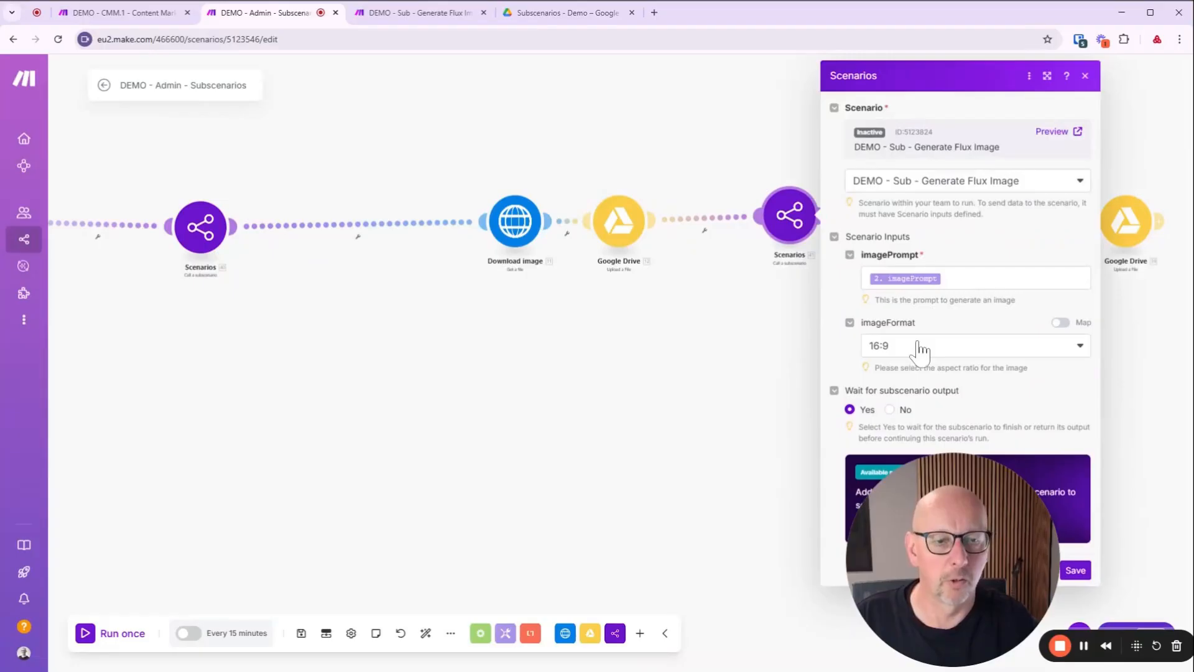
# Step: Set the cloned subscenario call's imageFormat to 1:1, save it, and auto-align the scenario's modules
pyautogui.click(921, 348)
pyautogui.click(888, 413)
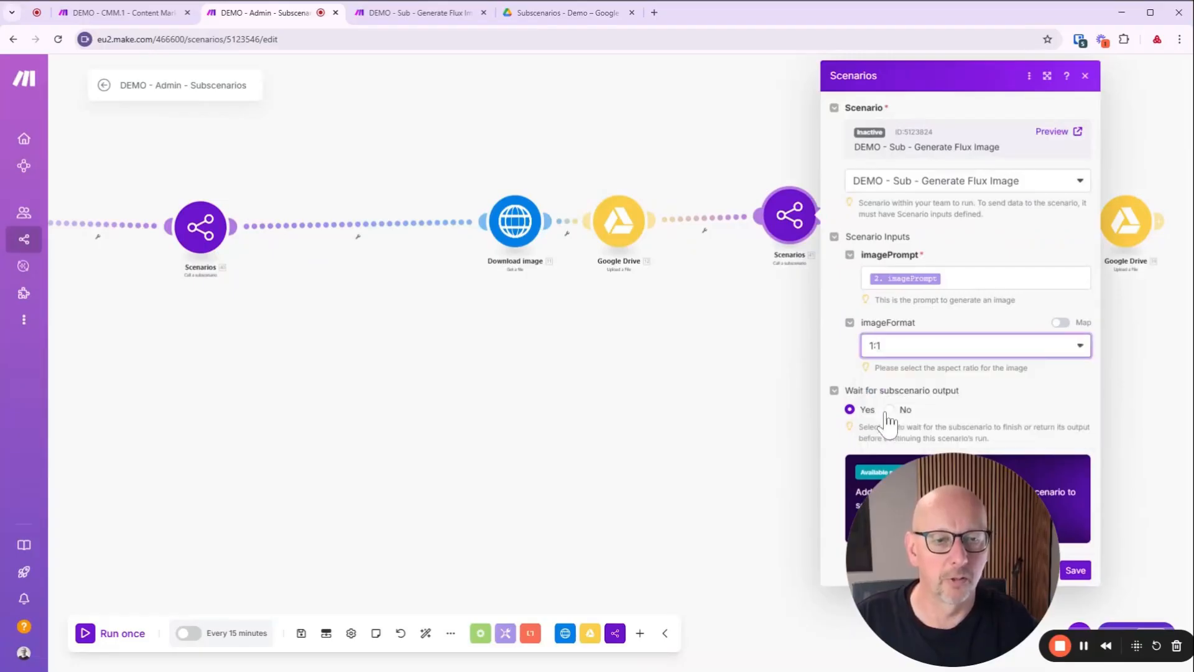
pyautogui.click(1075, 570)
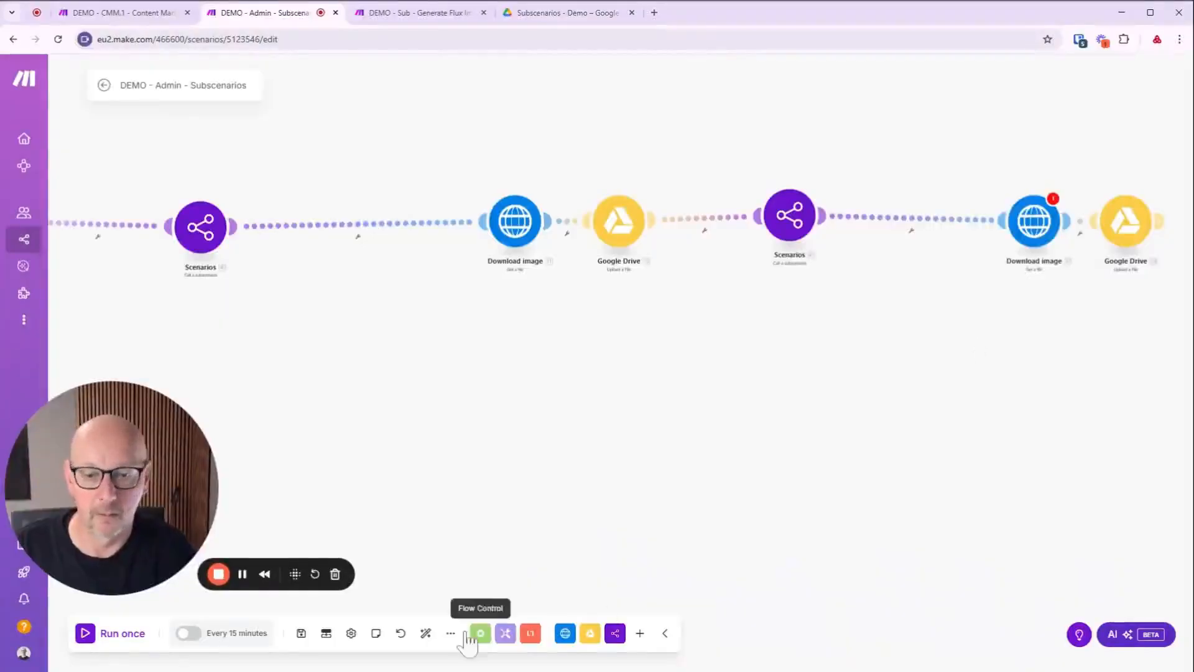
pyautogui.click(425, 633)
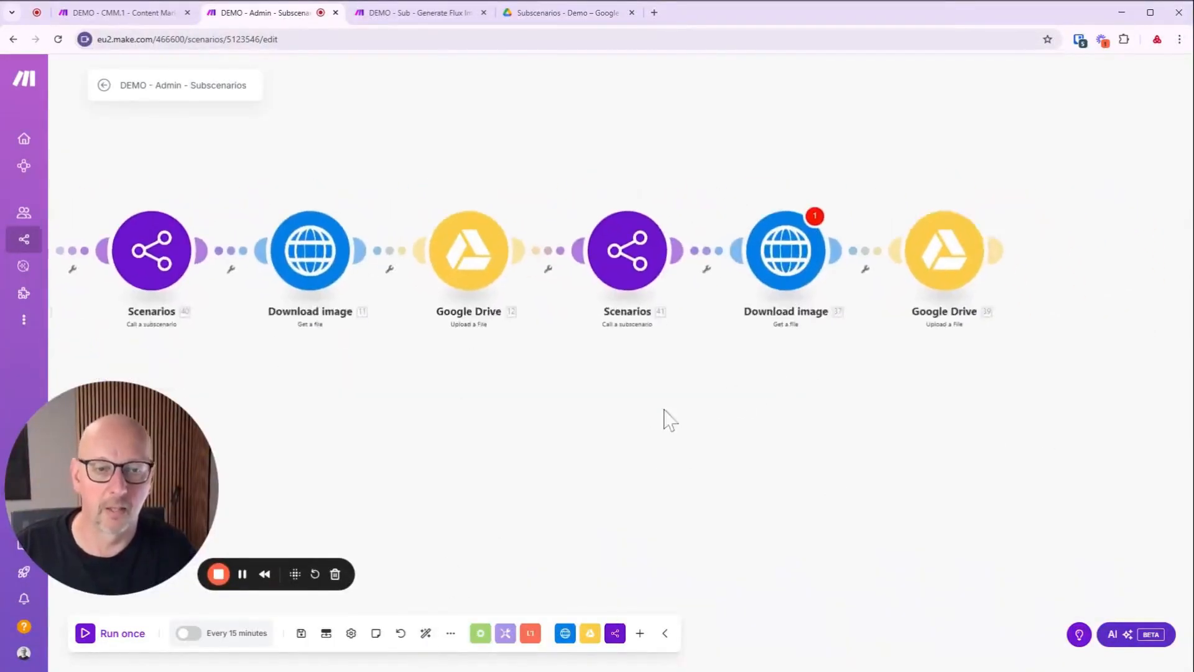
# Step: Replace the second Download image module's URL with imageUrl from the second Call a subscenario module and save it
pyautogui.scroll(2, 771, 261)
pyautogui.click(771, 262)
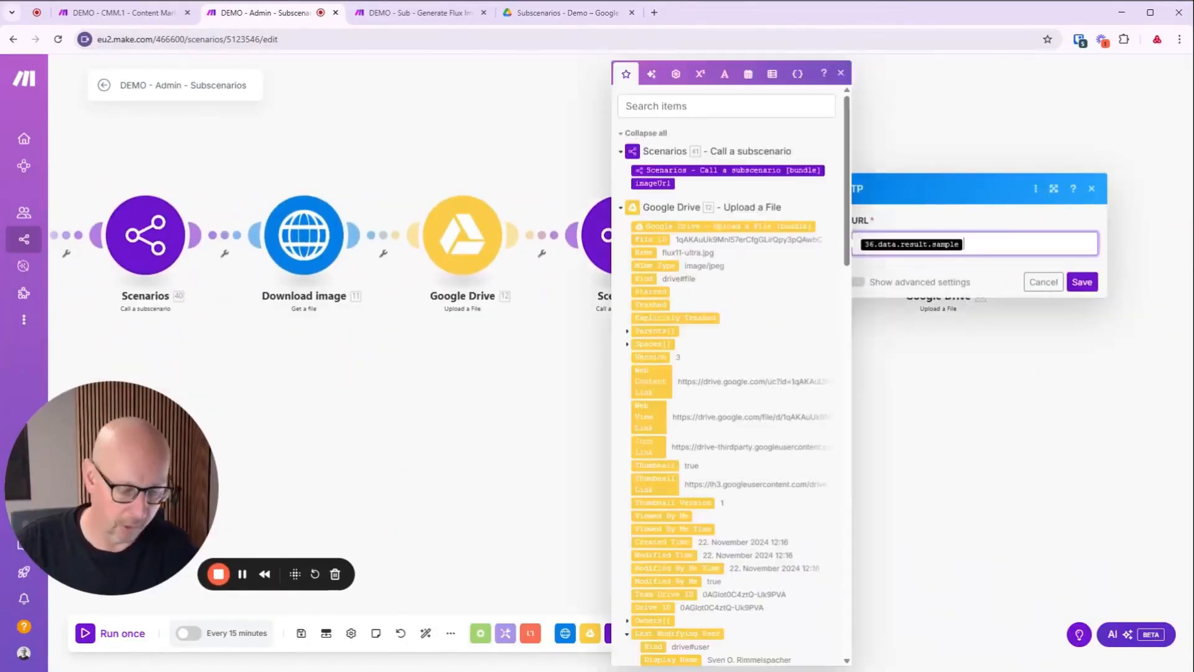
pyautogui.click(995, 245)
pyautogui.press('BackSpace')
pyautogui.click(653, 183)
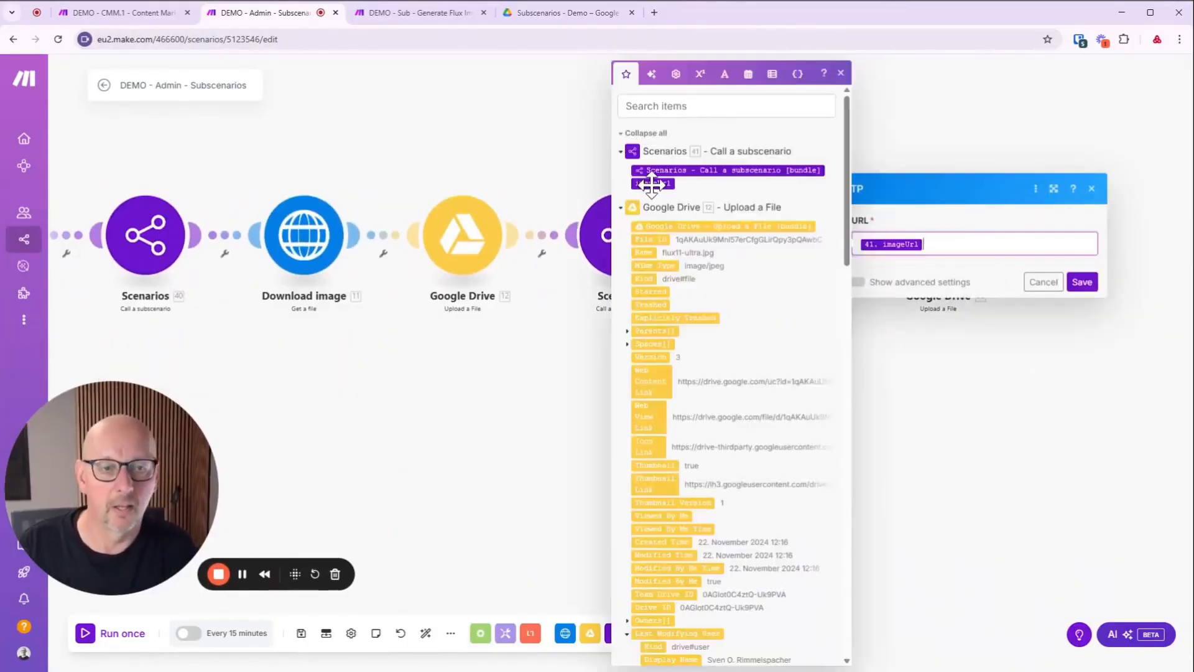
pyautogui.click(1082, 282)
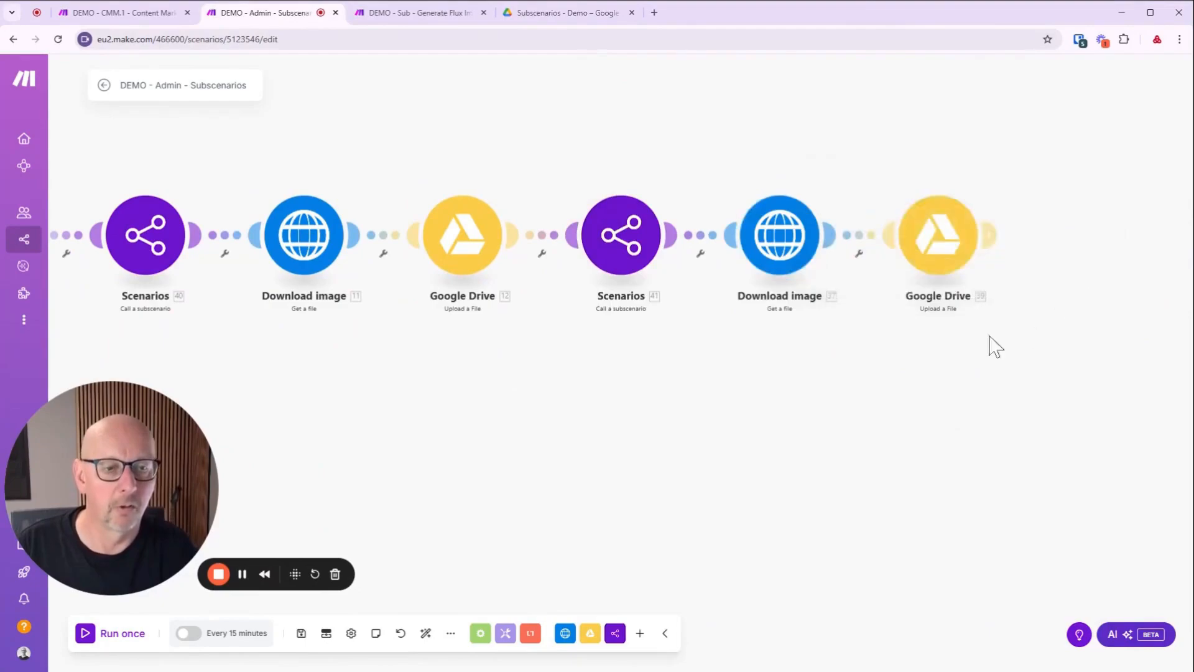
# Step: Review the last Google Drive module's folder location, file name and data mapping, and save the module
pyautogui.click(939, 236)
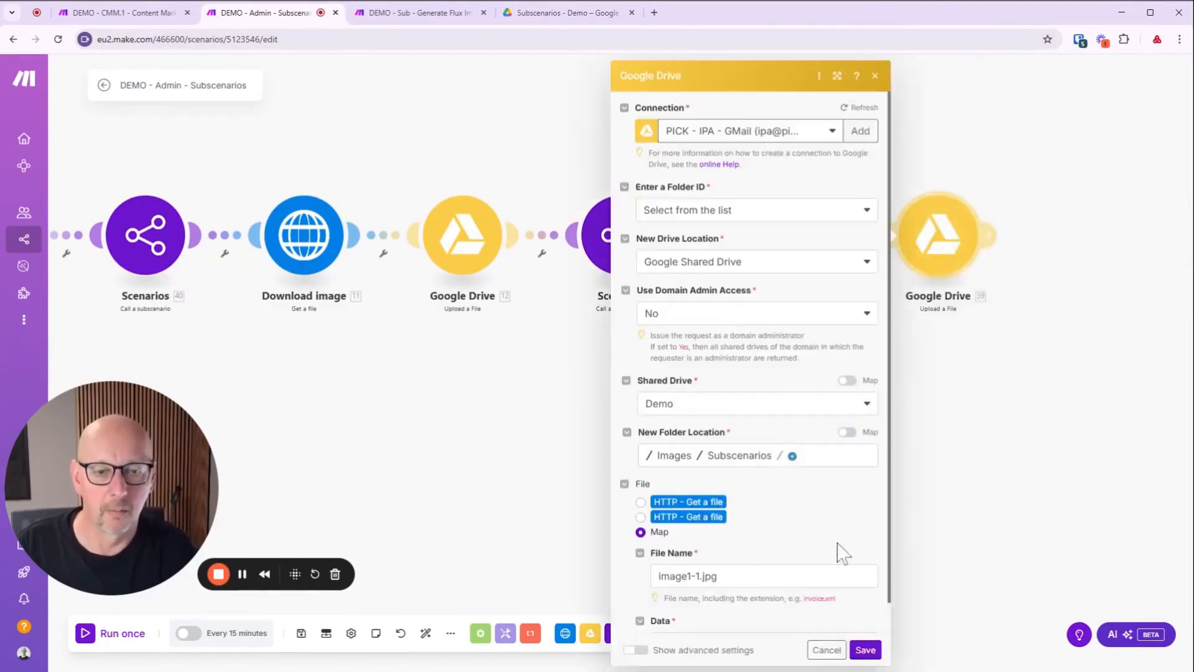
pyautogui.scroll(-1, 803, 575)
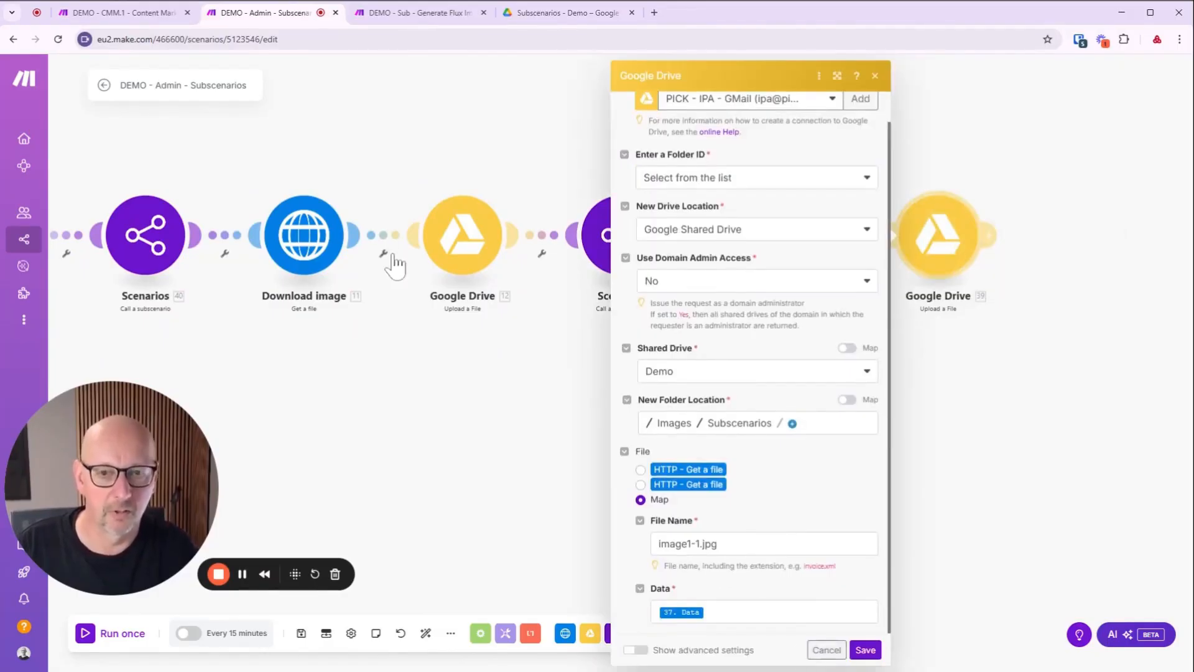
pyautogui.click(865, 650)
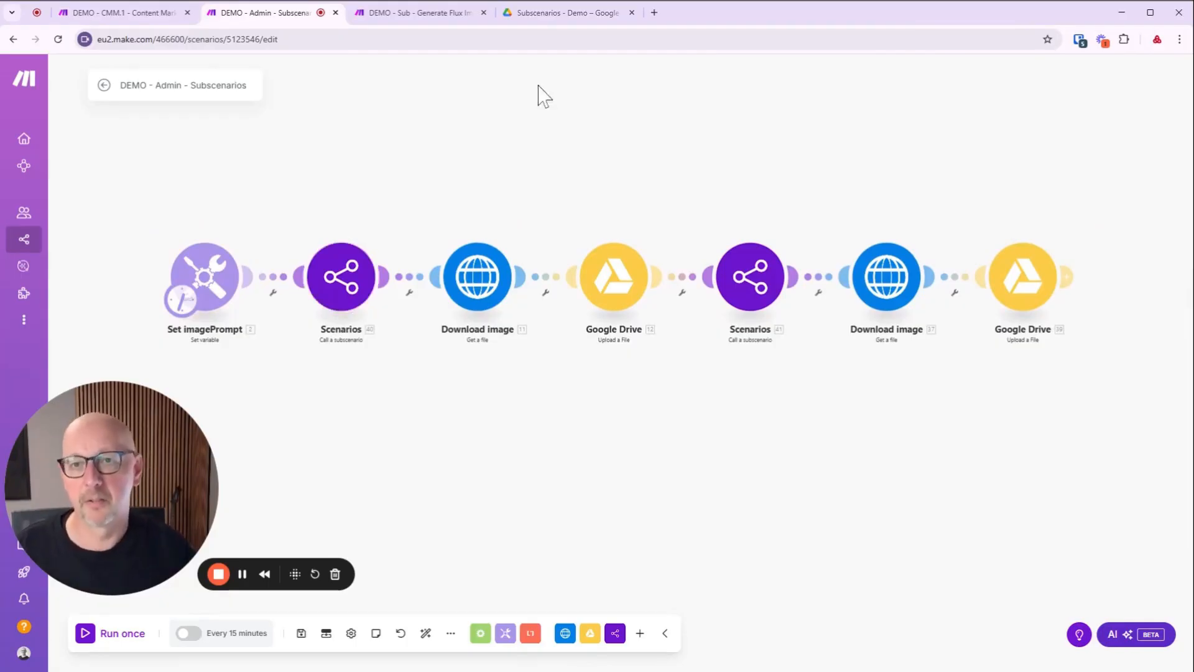
# Step: Activate the DEMO - Sub - Generate Flux Image scenario for on-demand runs and return to the DEMO - Admin - Subscenarios scenario
pyautogui.click(441, 14)
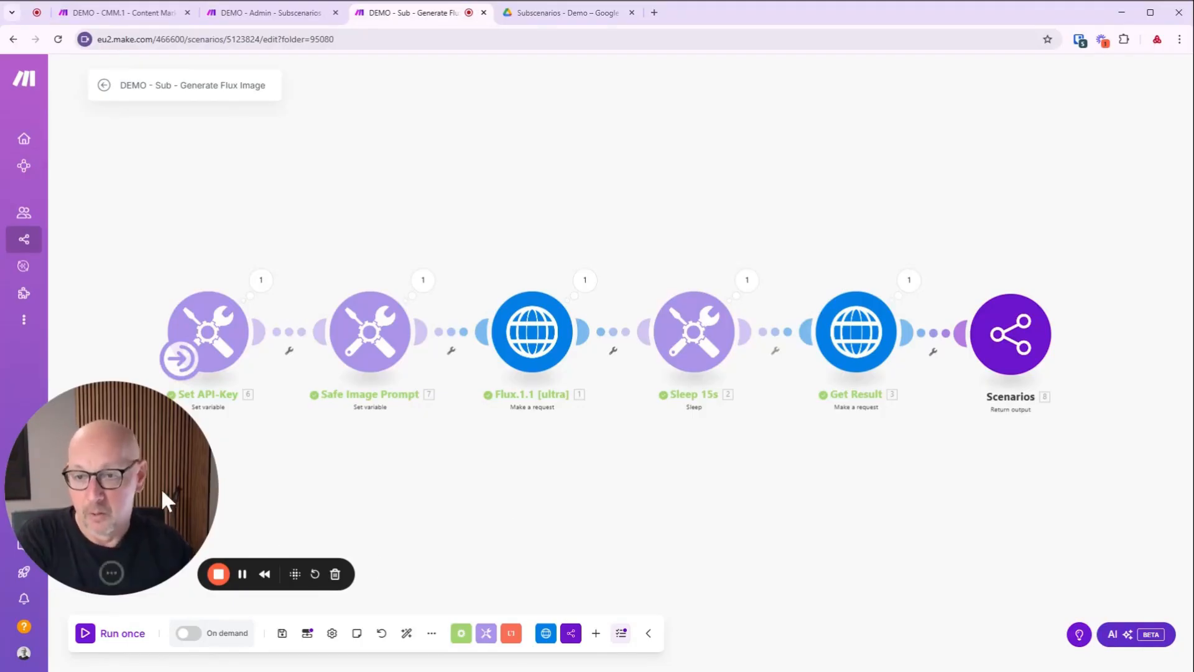
pyautogui.moveTo(160, 487); pyautogui.dragTo(868, 538)
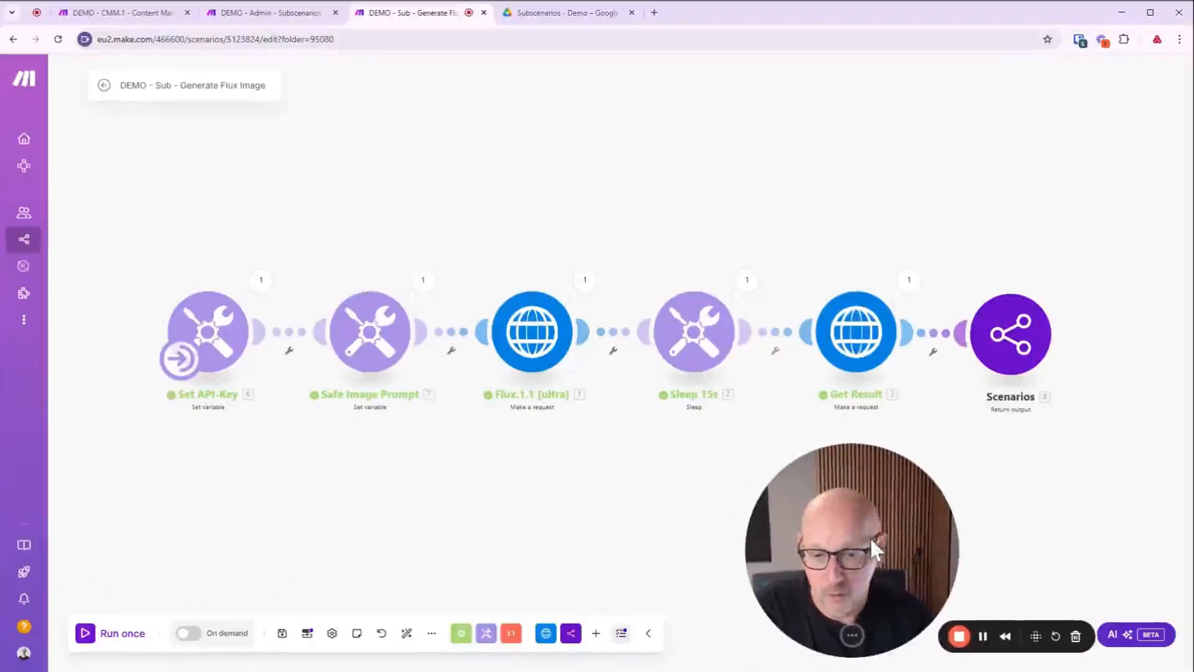
pyautogui.click(194, 638)
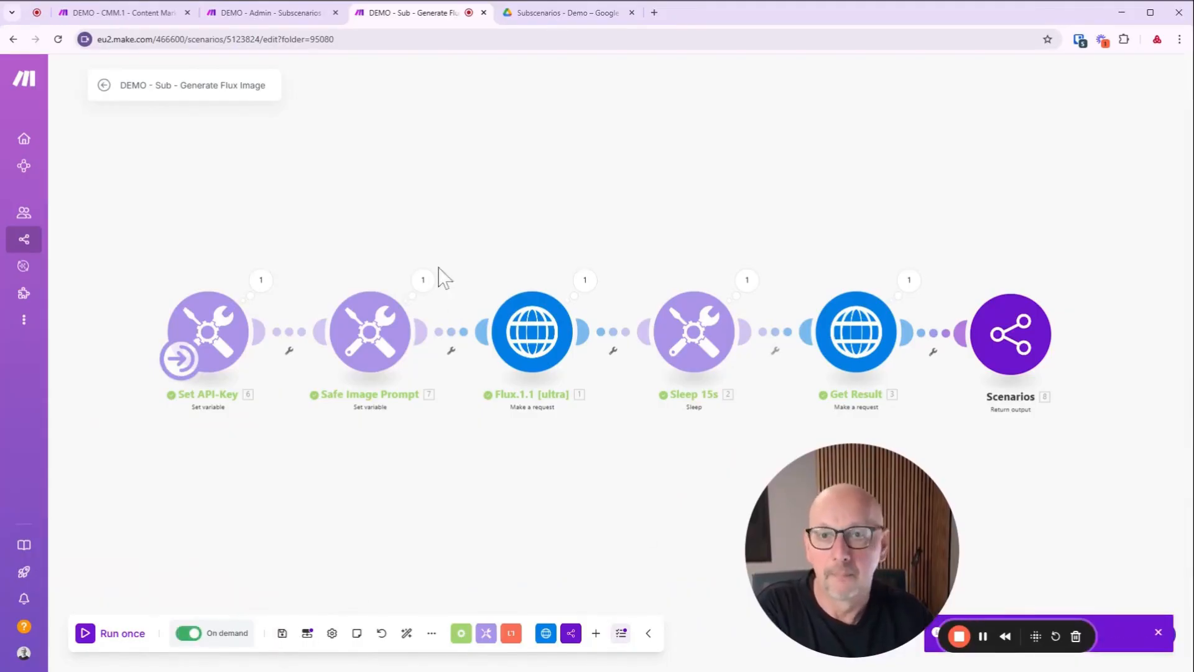
pyautogui.moveTo(896, 571); pyautogui.dragTo(94, 472)
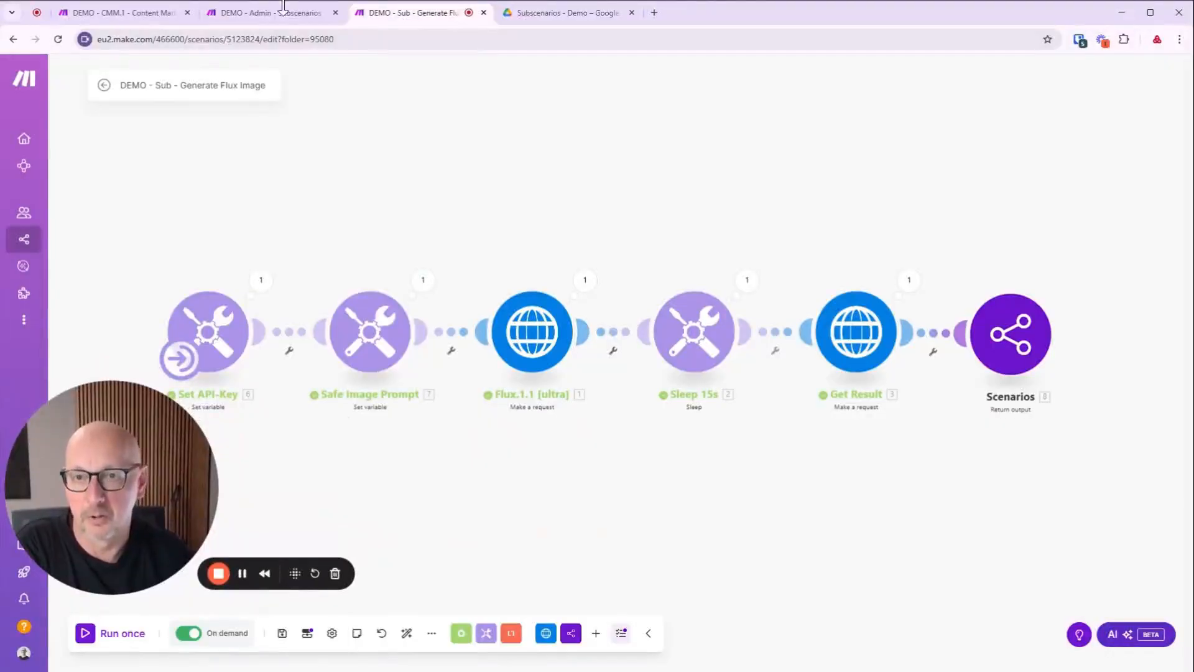
pyautogui.click(270, 19)
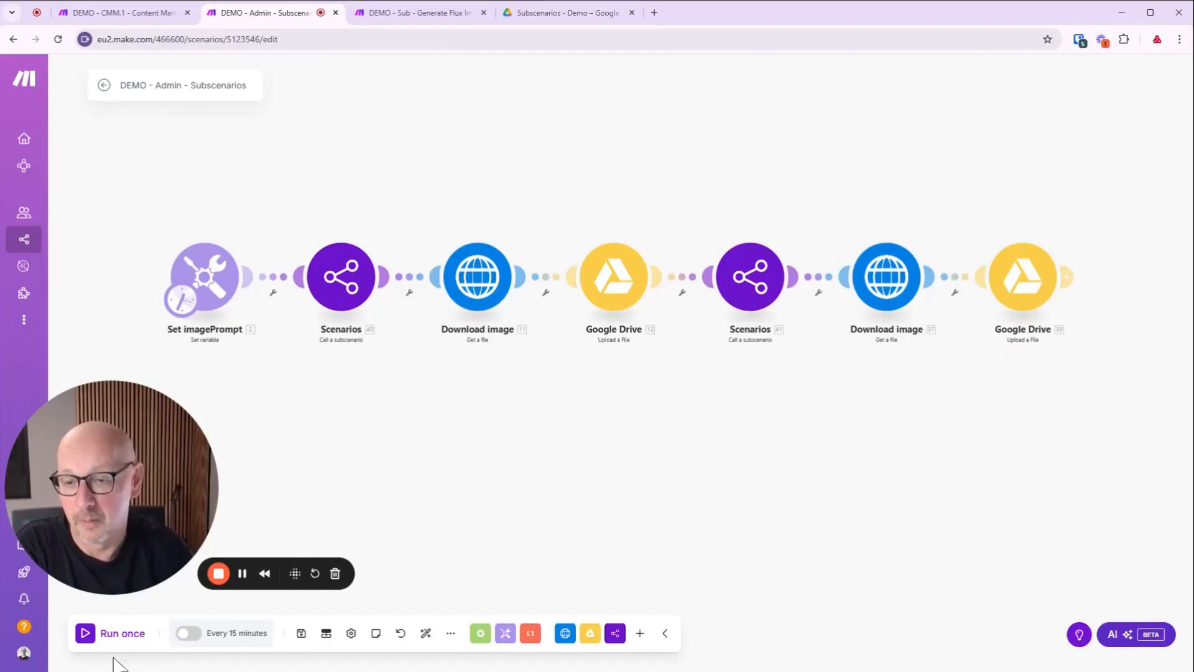
# Step: Run the DEMO - Admin - Subscenarios scenario once and check image16-9.jpg and image1-1.jpg in the Google Drive Subscenarios folder
pyautogui.click(83, 634)
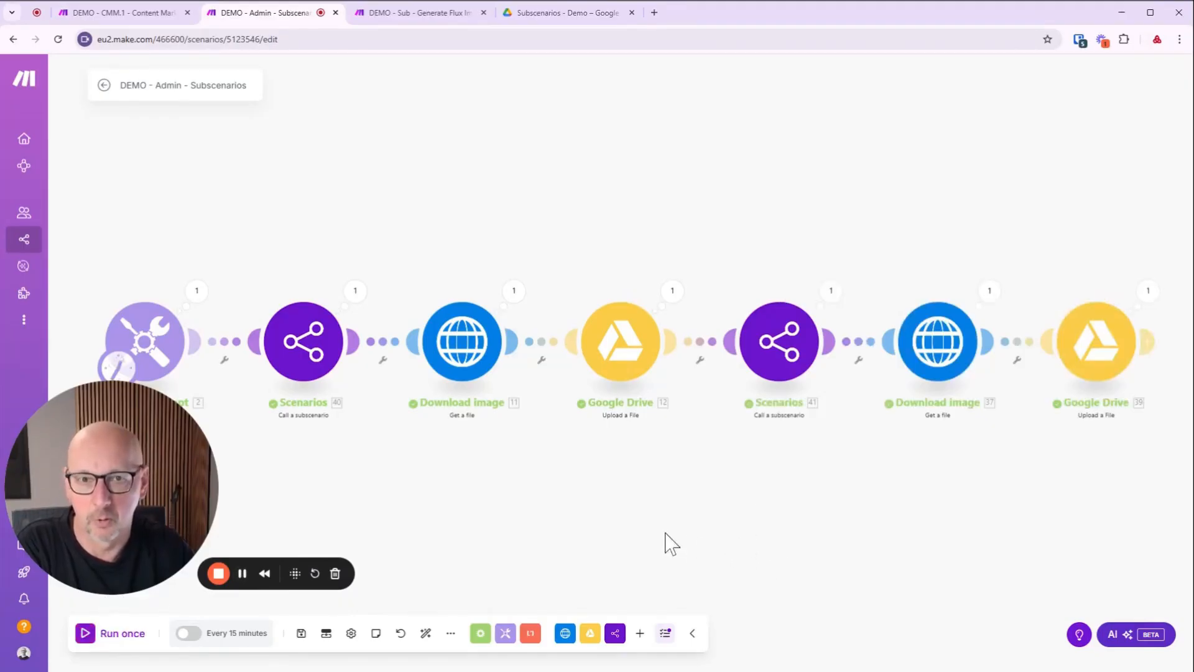
pyautogui.click(575, 15)
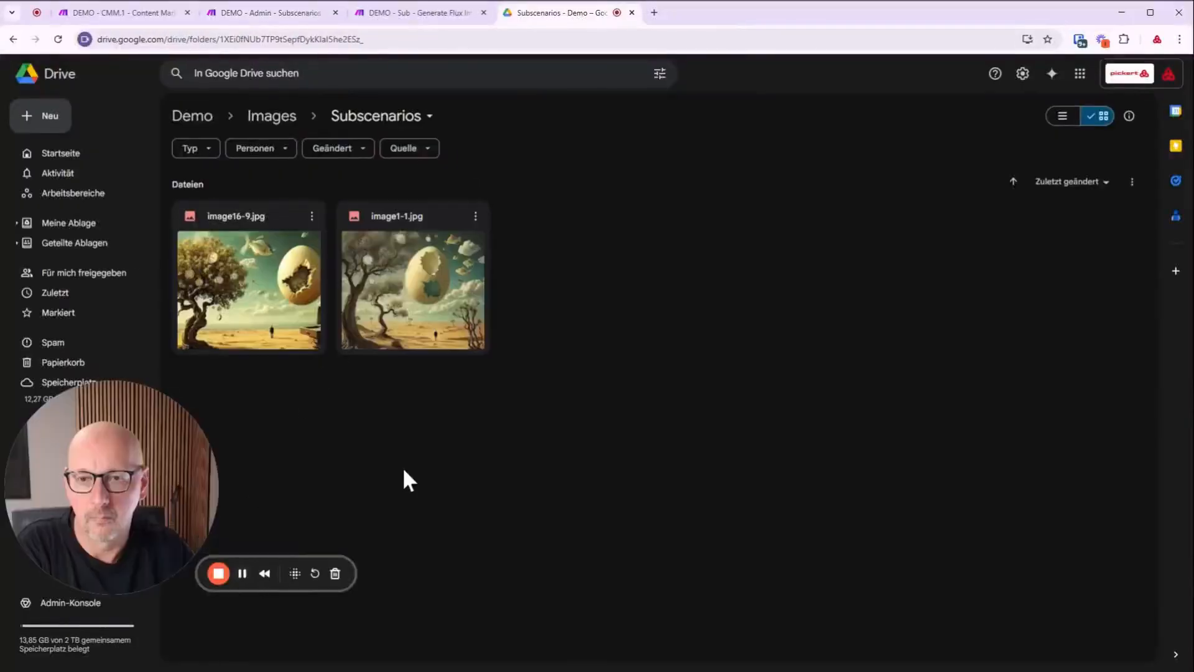
pyautogui.doubleClick(249, 276)
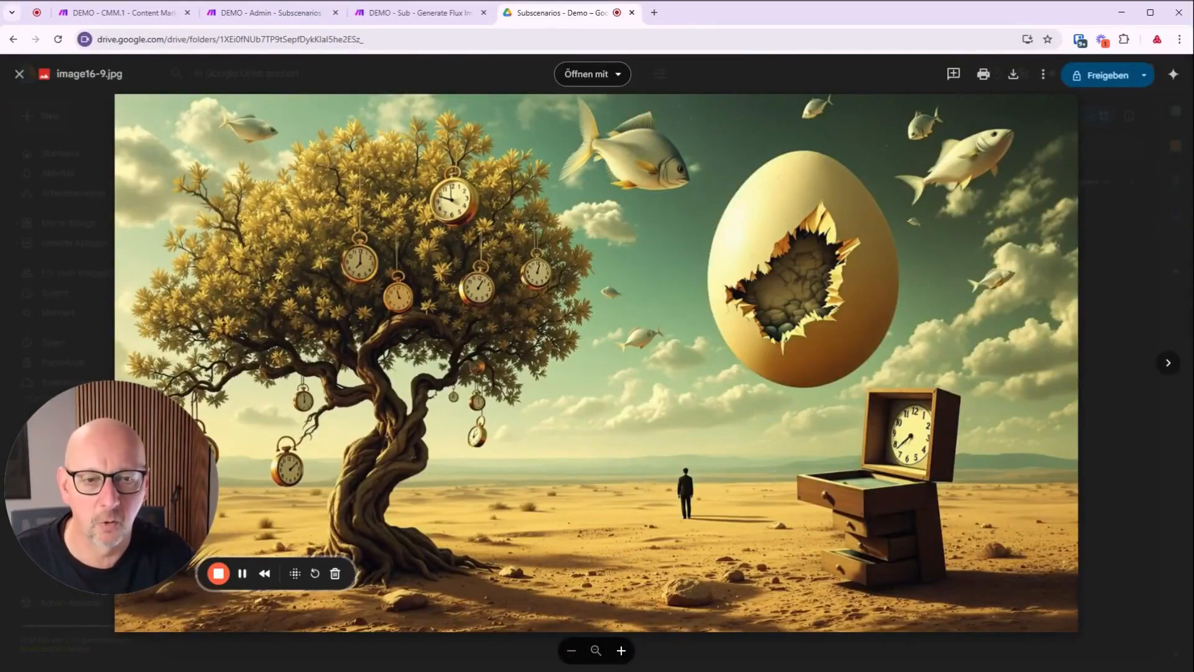
pyautogui.press('Escape')
pyautogui.doubleClick(437, 301)
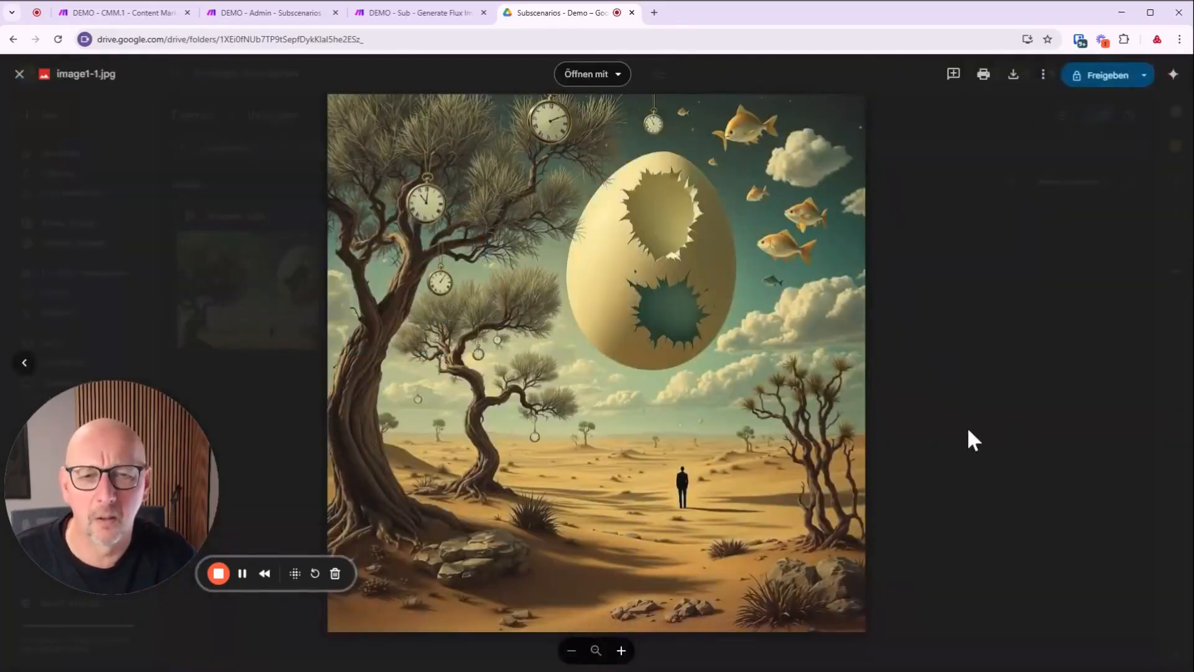
pyautogui.press('Escape')
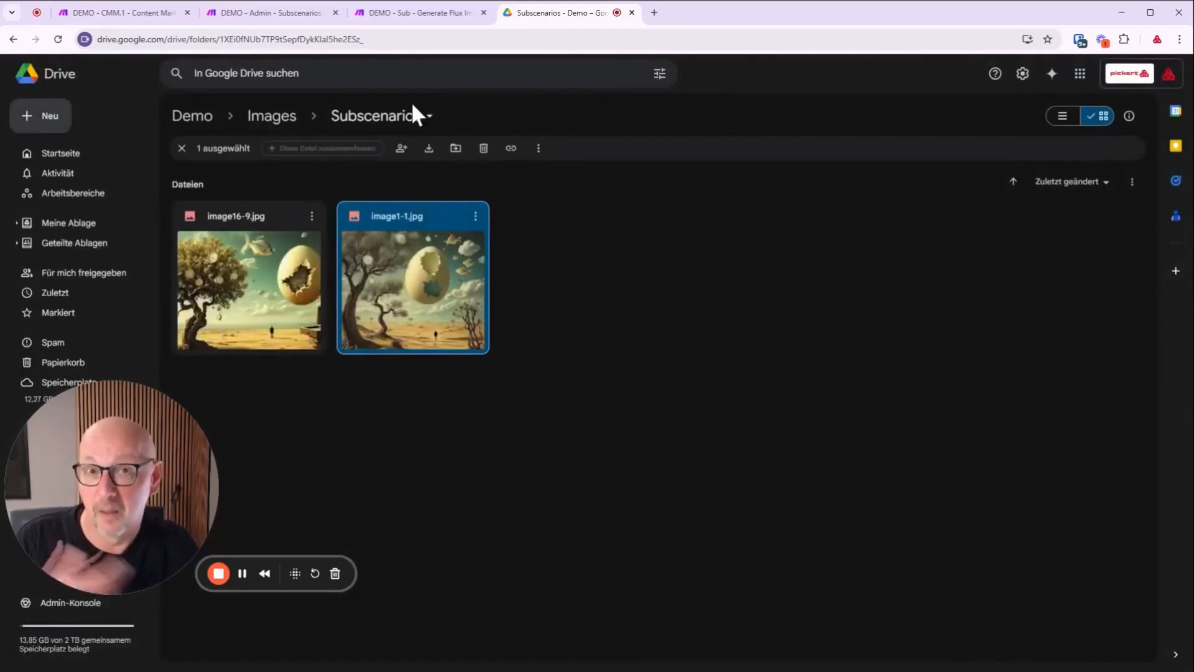
# Step: Switch to the DEMO - CMM.1 - Content Marketing System scenario in Make to view its image creation modules
pyautogui.click(124, 13)
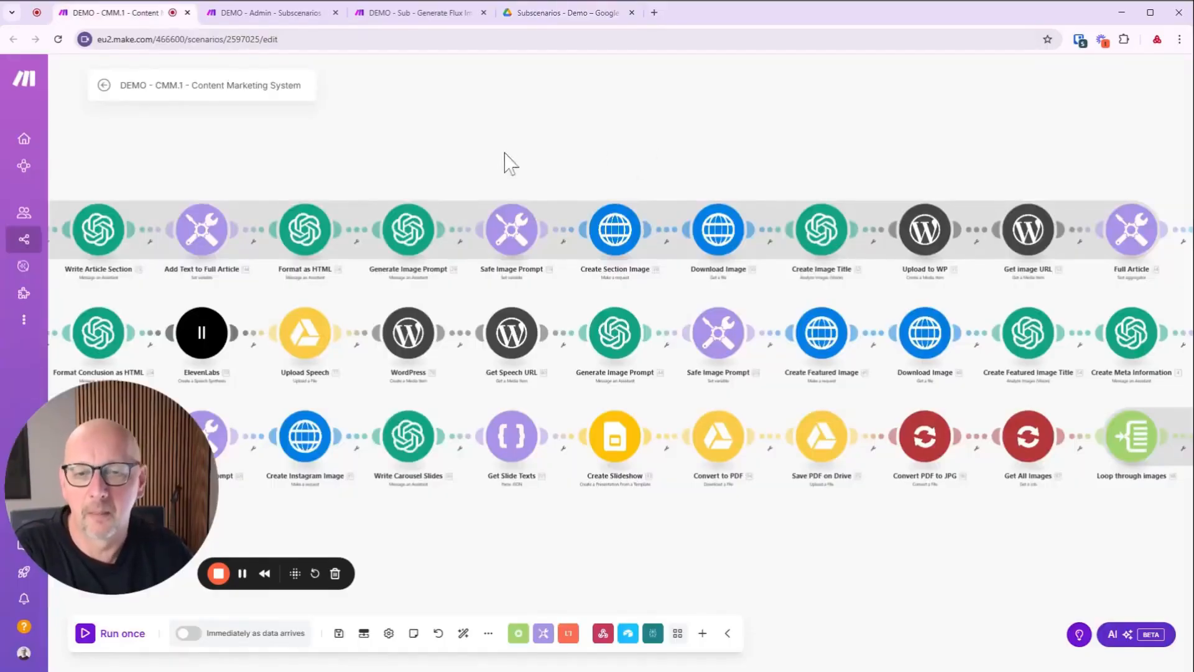